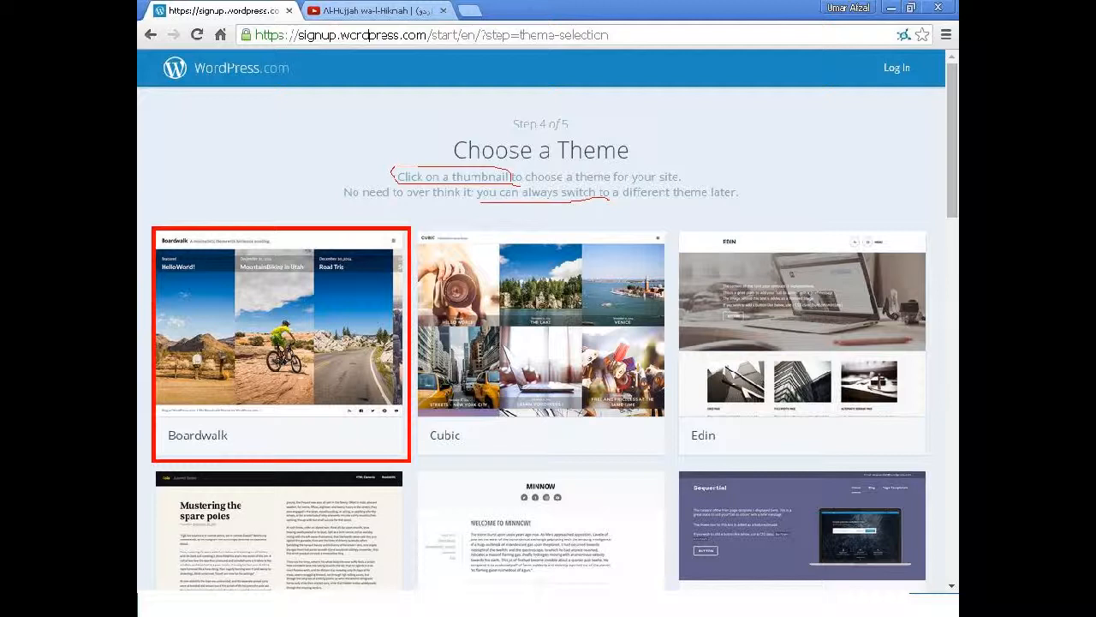
pyautogui.press('Right')
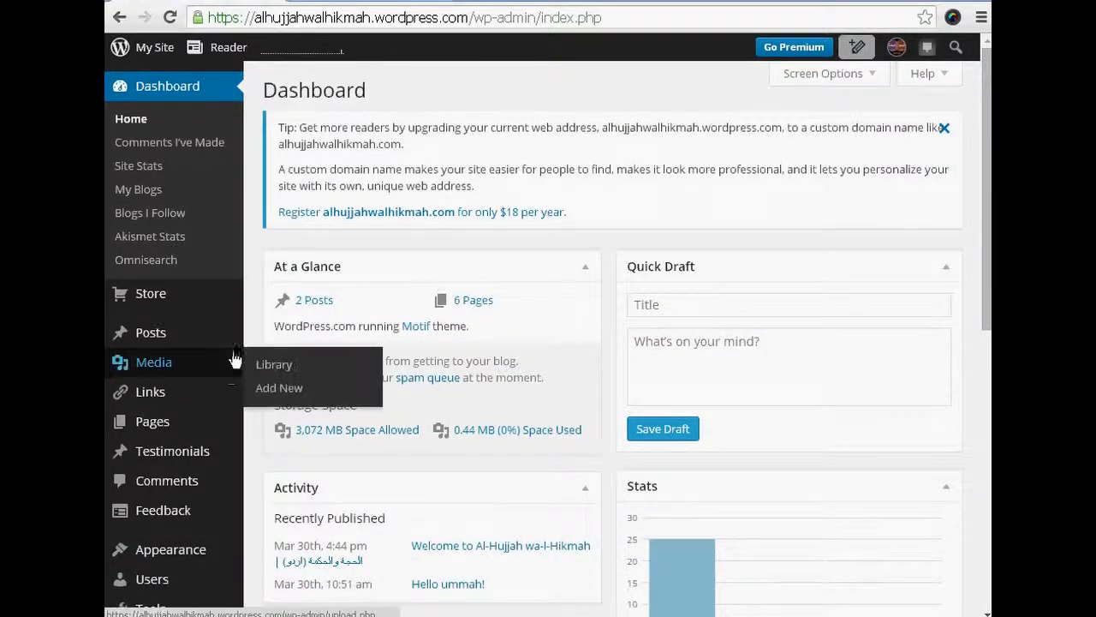
# Step: Open a blank new page from the dashboard and look over its editor, page attributes, writing helper and sharing options
pyautogui.moveTo(193, 426)
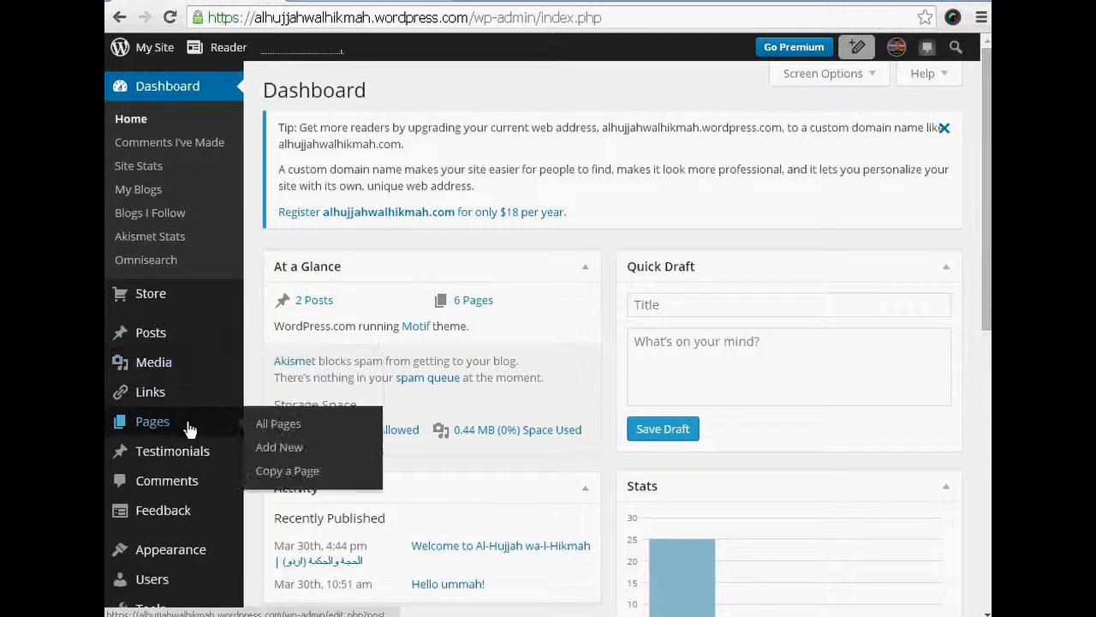
pyautogui.click(289, 456)
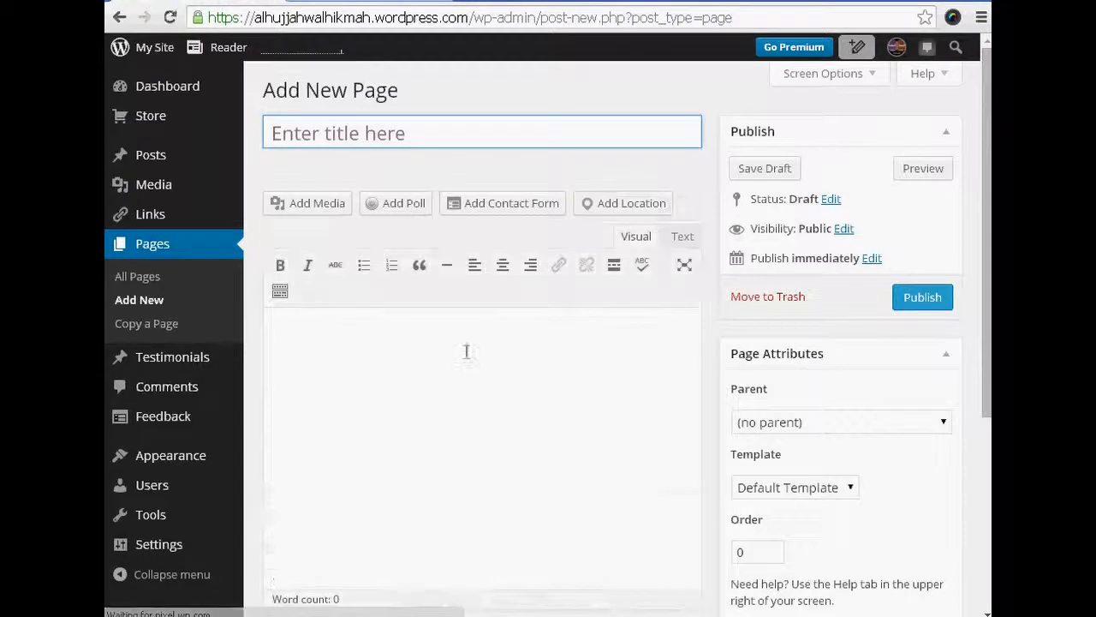
pyautogui.click(464, 353)
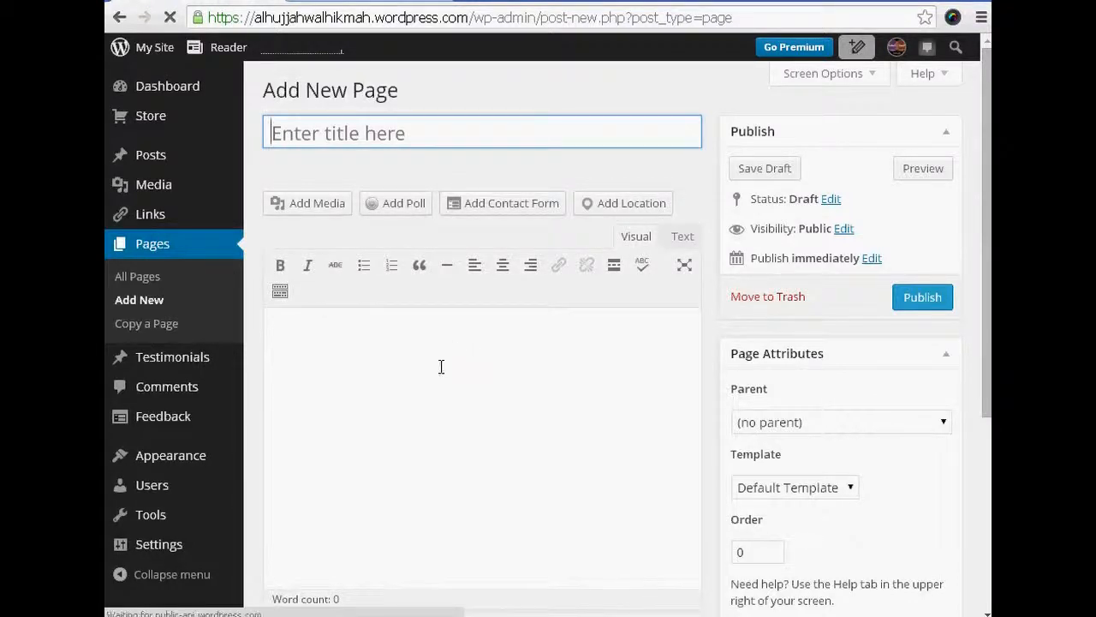
pyautogui.scroll(-2, 564, 382)
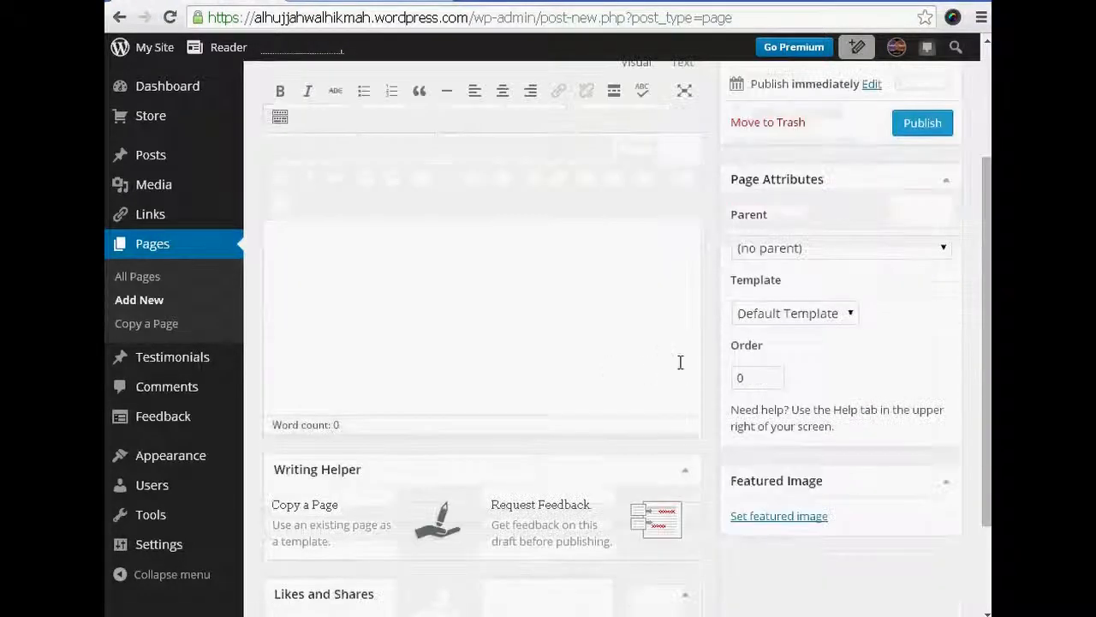
pyautogui.click(705, 362)
pyautogui.scroll(-3, 705, 362)
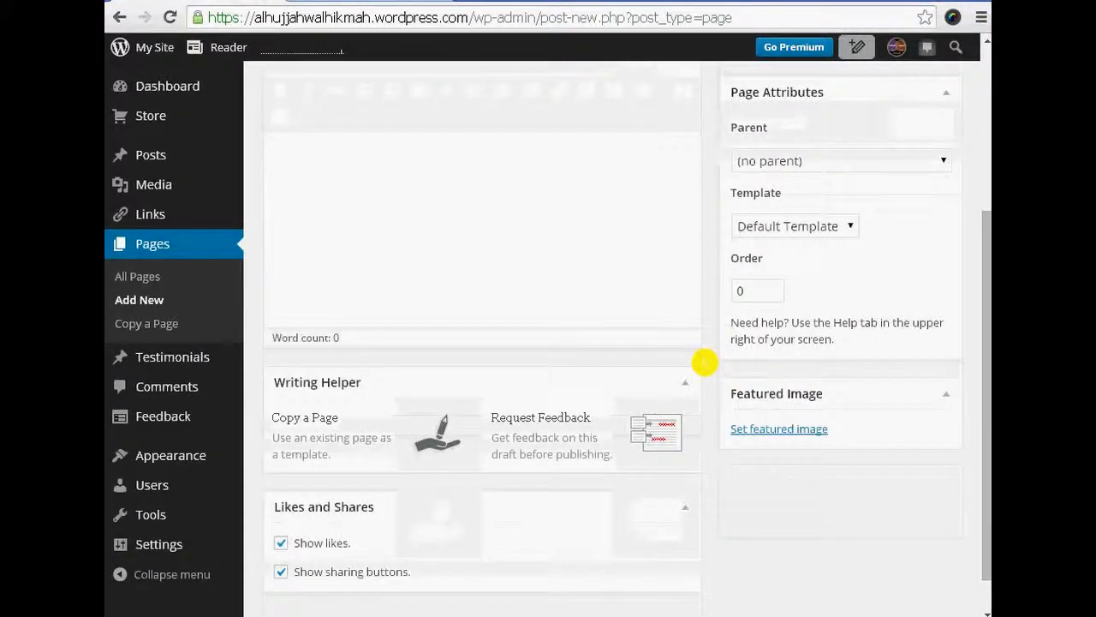
pyautogui.scroll(5, 705, 362)
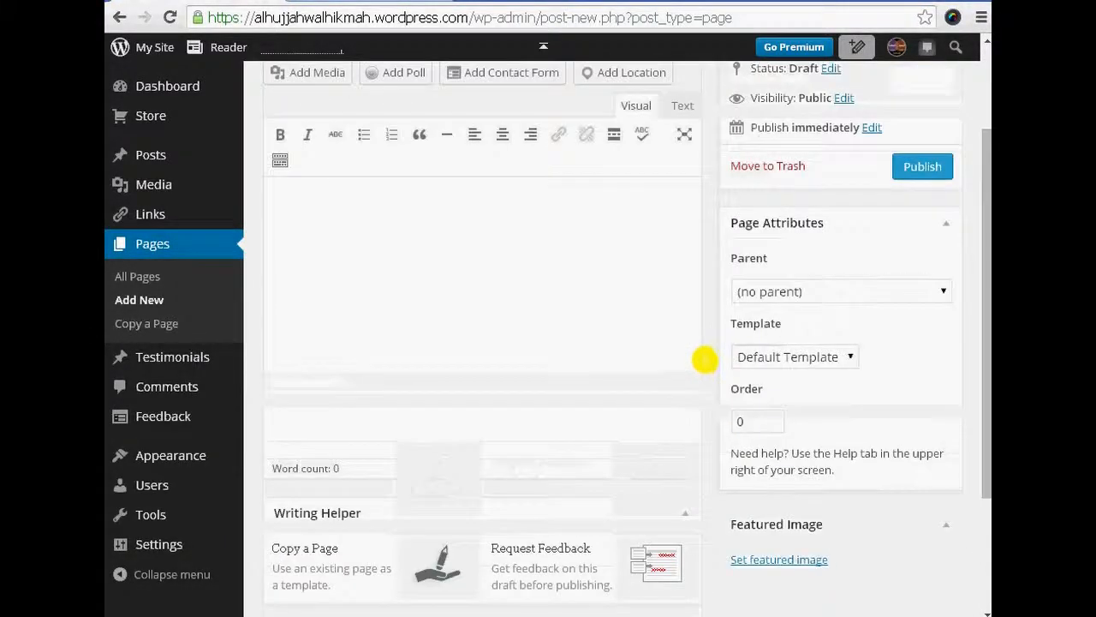
pyautogui.scroll(1, 705, 360)
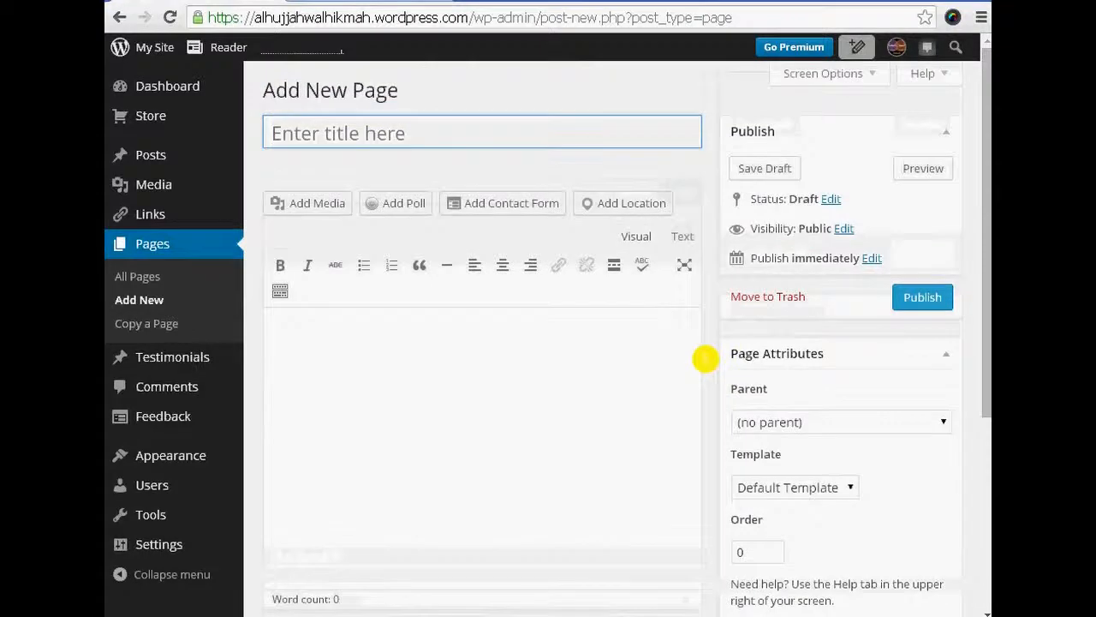
pyautogui.scroll(-1, 502, 431)
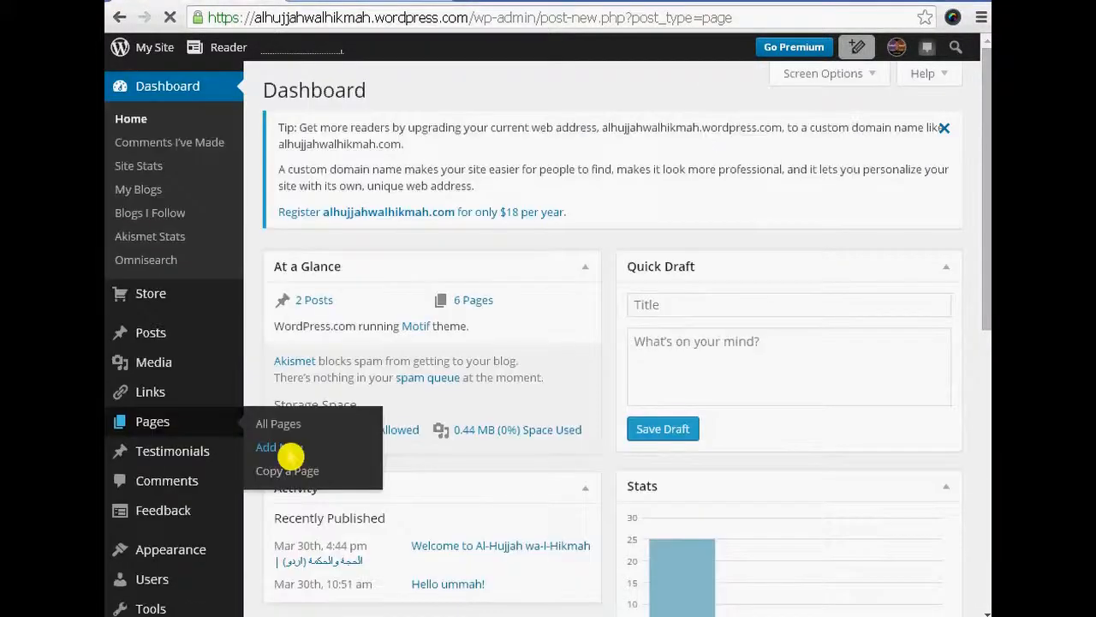
# Step: Add a new page titled "welcome to Al-Hujjah wa-l-Hikmah | الحجة والحكمة (اردو)"
pyautogui.click(288, 451)
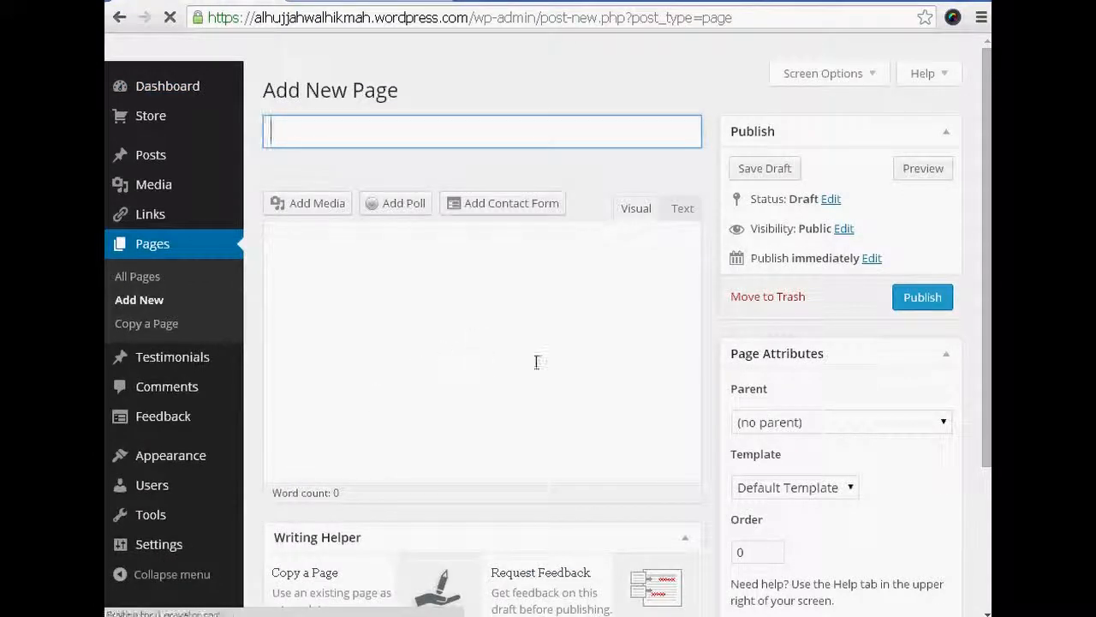
pyautogui.hotkey('ctrl', 'v')
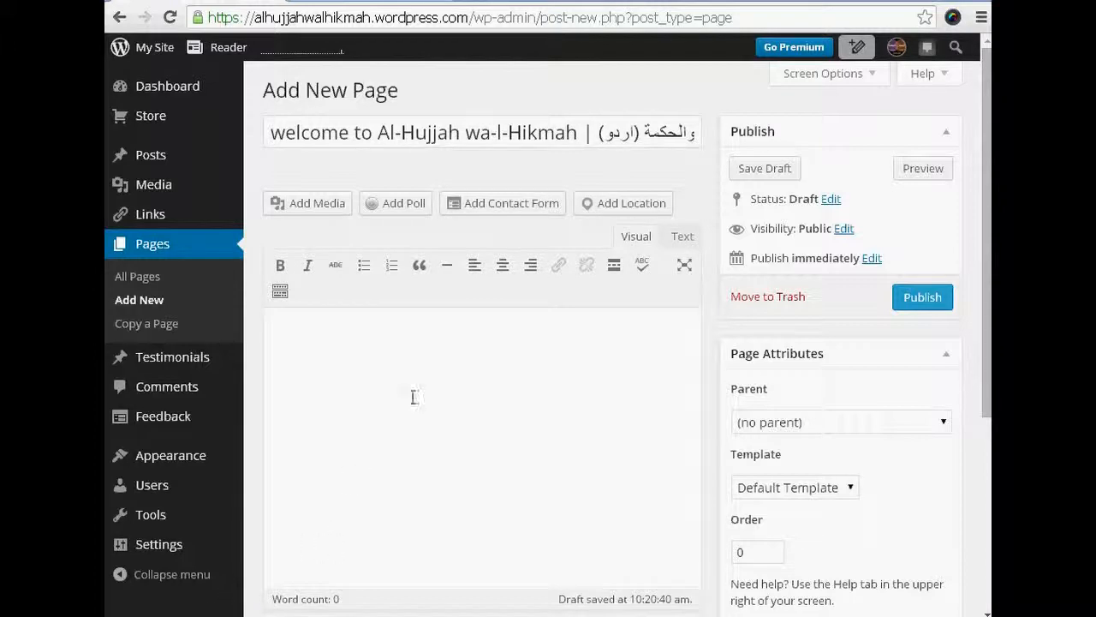
# Step: Select the finint1.gif image from the media library for the page and set its link to None
pyautogui.click(309, 212)
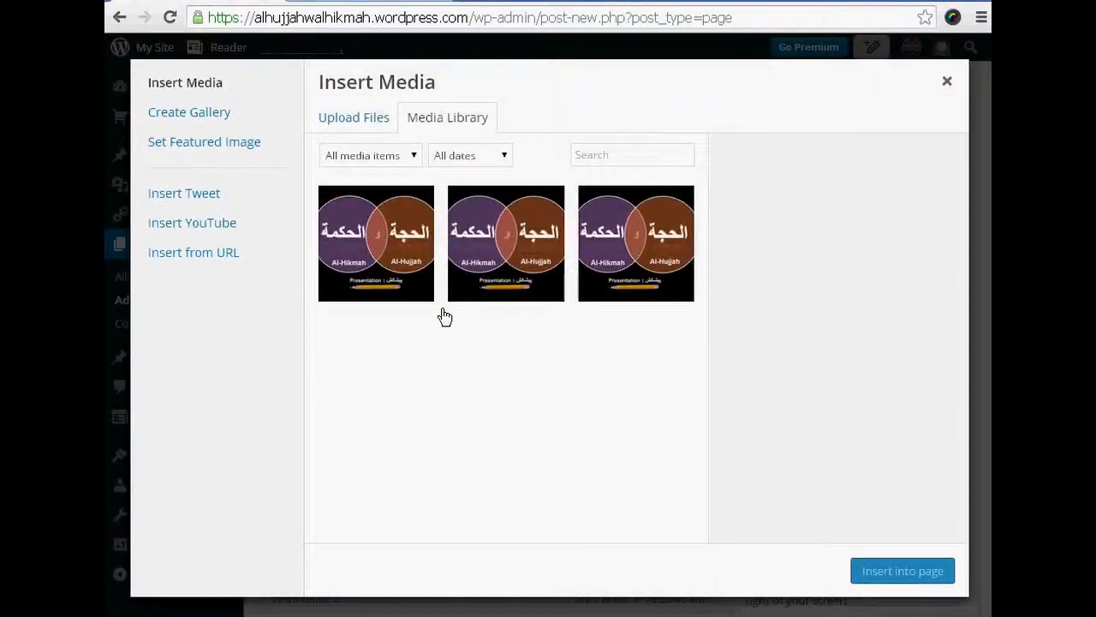
pyautogui.click(501, 250)
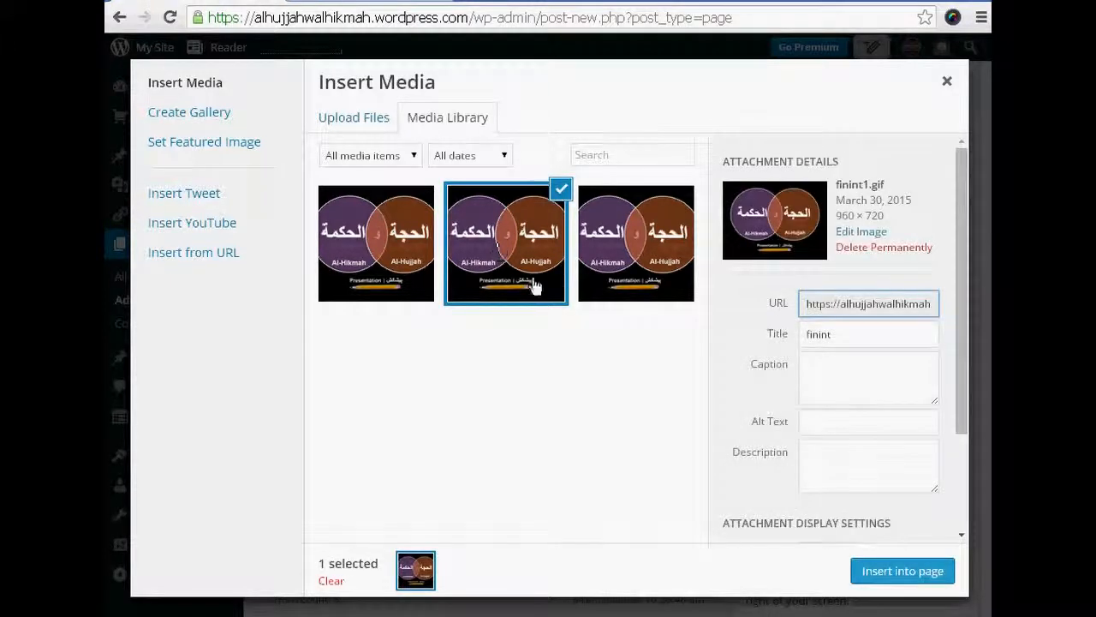
pyautogui.moveTo(965, 420); pyautogui.dragTo(981, 538)
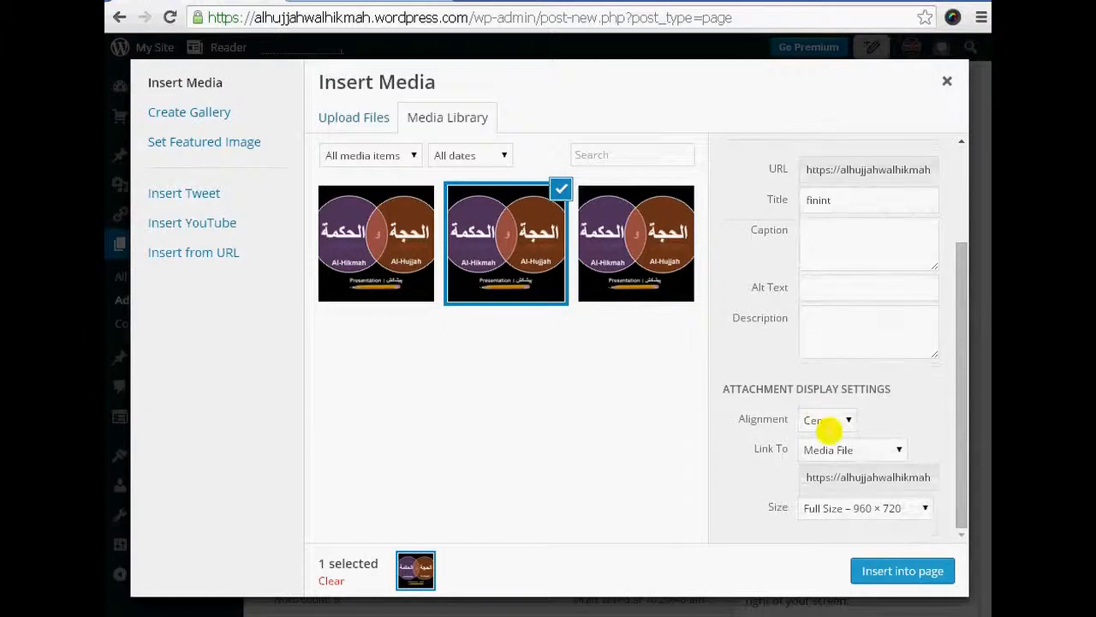
pyautogui.click(901, 452)
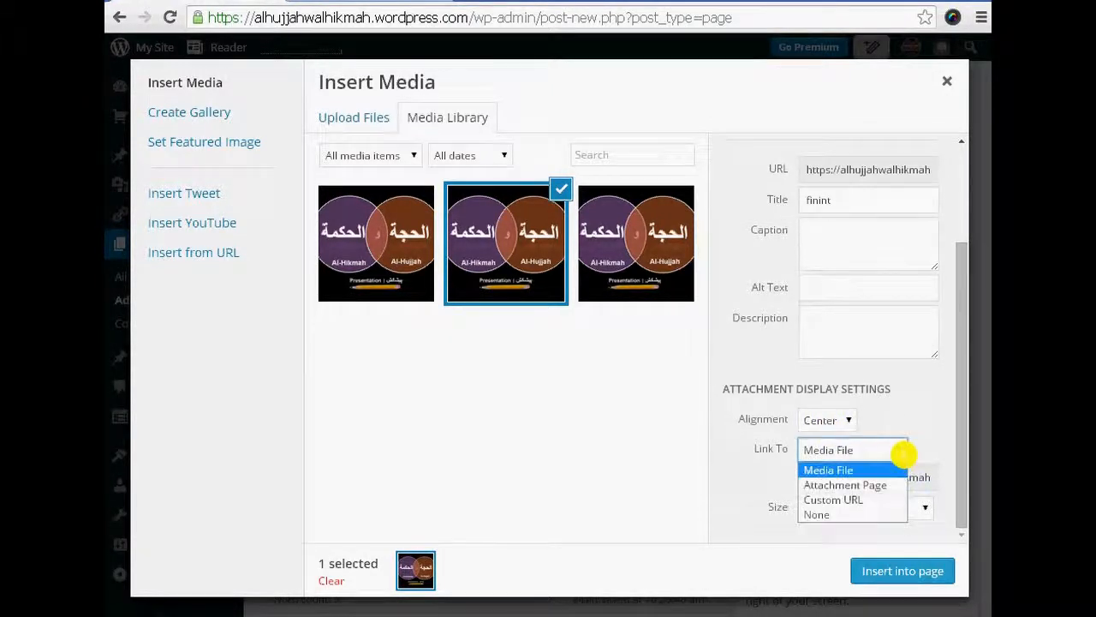
pyautogui.click(852, 515)
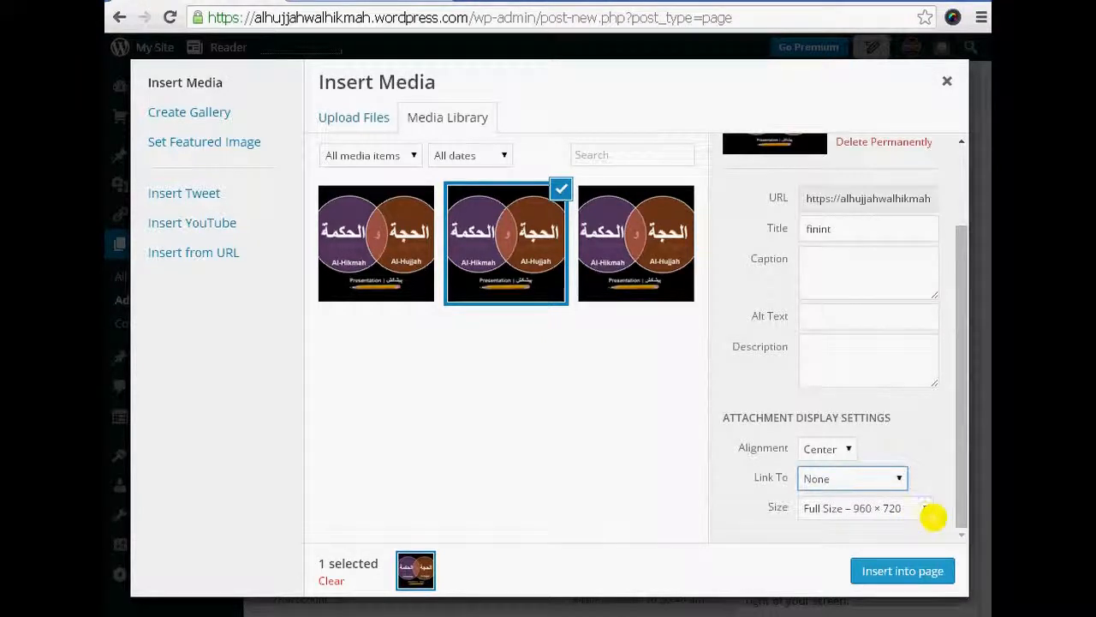
# Step: Set the selected image's size to Full Size – 960 × 720 and insert it into the page
pyautogui.click(929, 510)
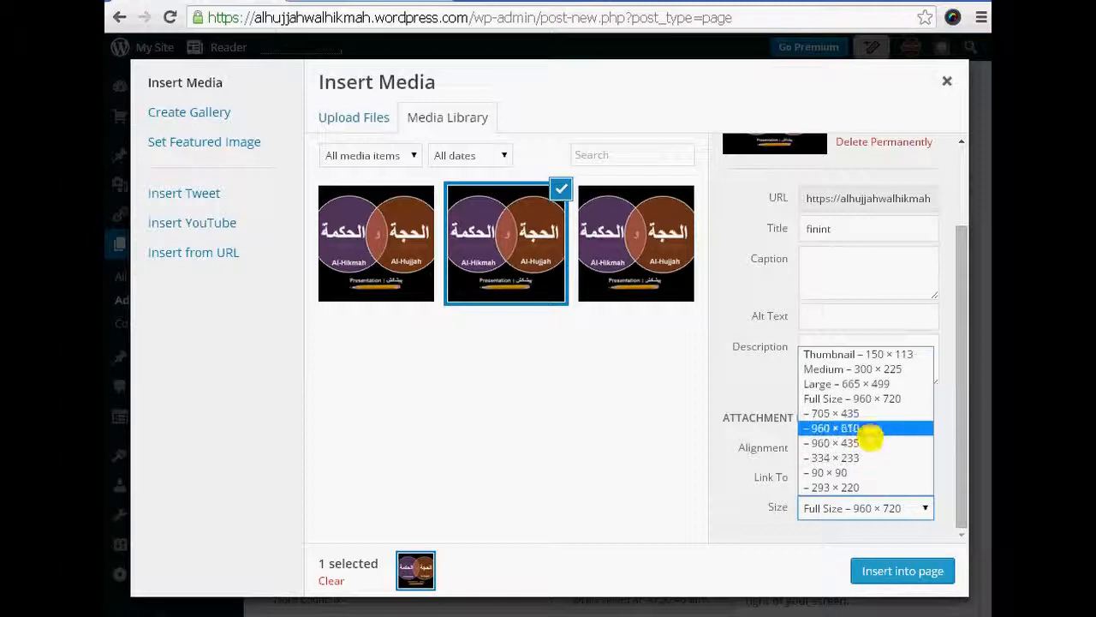
pyautogui.click(869, 402)
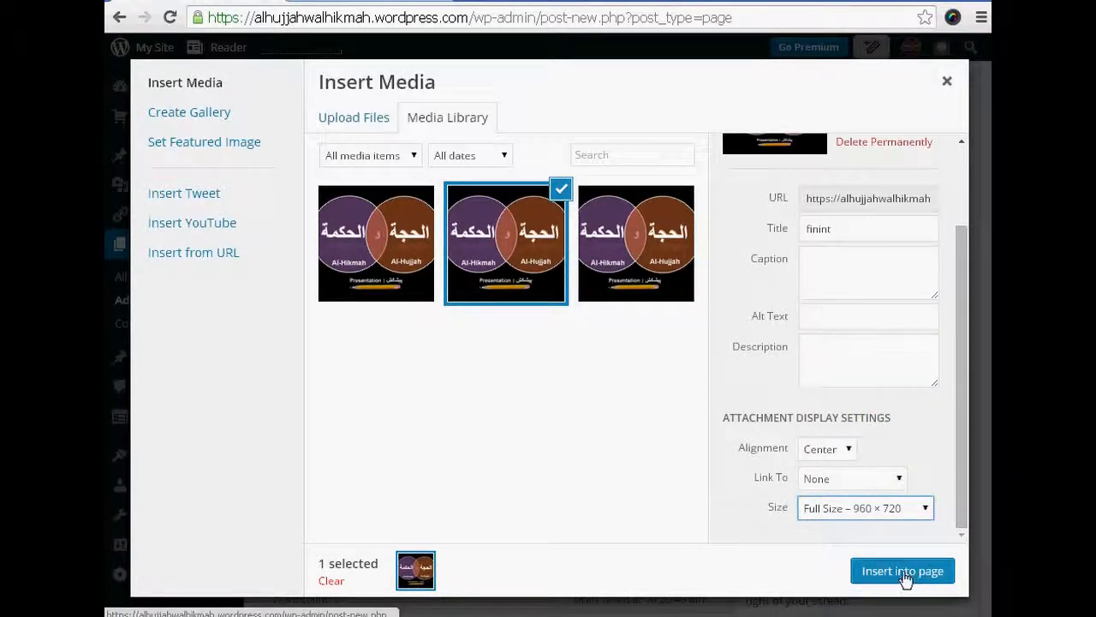
pyautogui.click(903, 576)
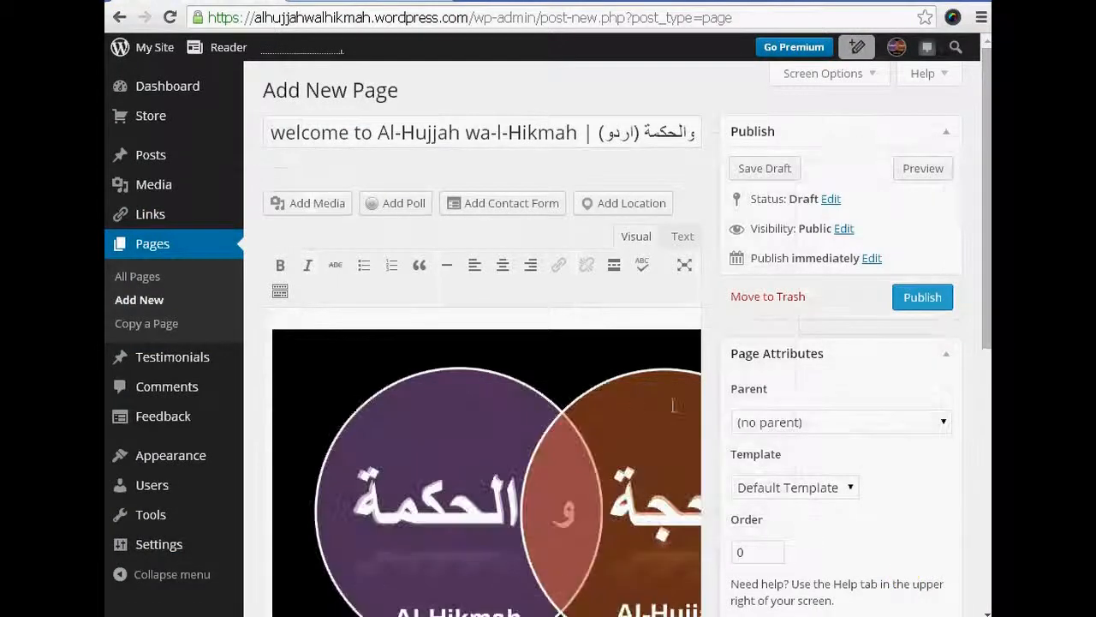
pyautogui.scroll(-2, 685, 397)
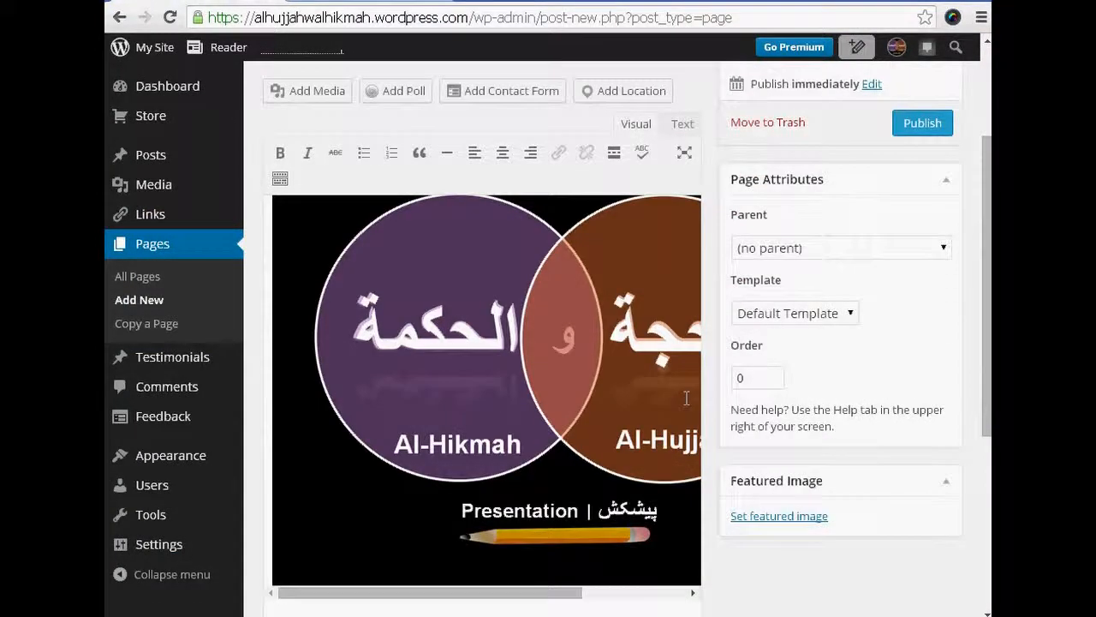
pyautogui.scroll(-1, 686, 398)
pyautogui.scroll(3, 687, 398)
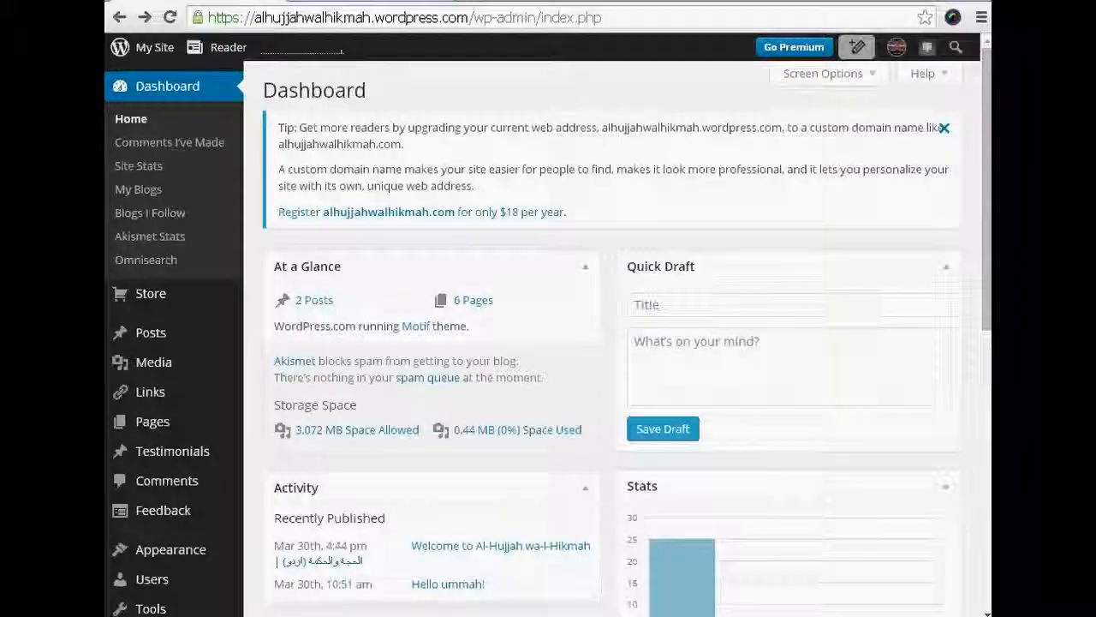
# Step: Add another new page from the dashboard and title it "BLOG|بلاگ"
pyautogui.moveTo(175, 428)
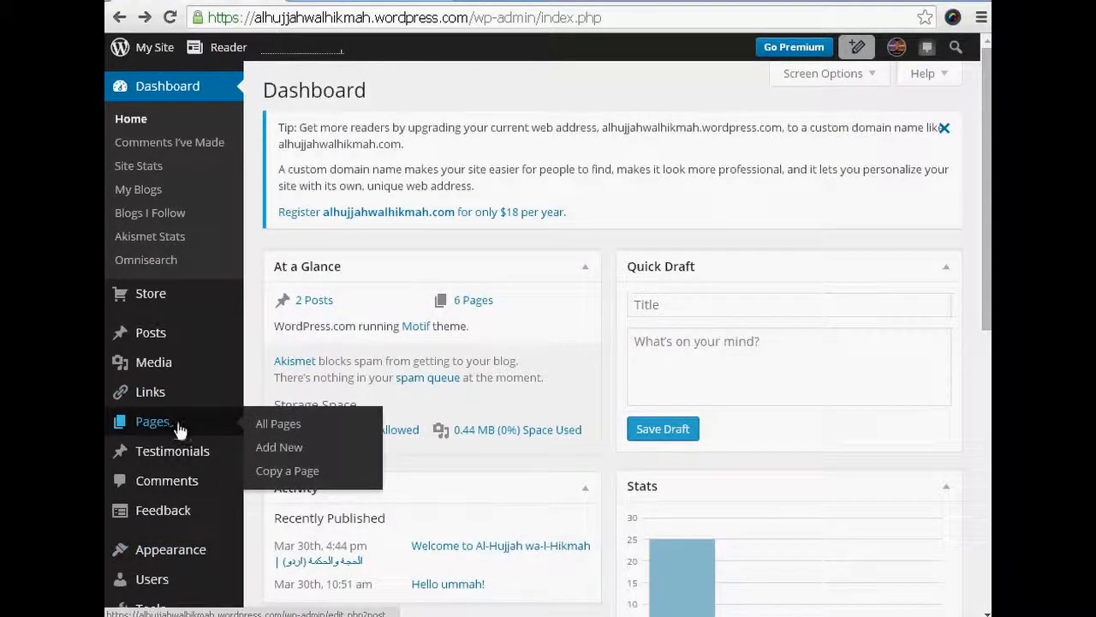
pyautogui.click(289, 448)
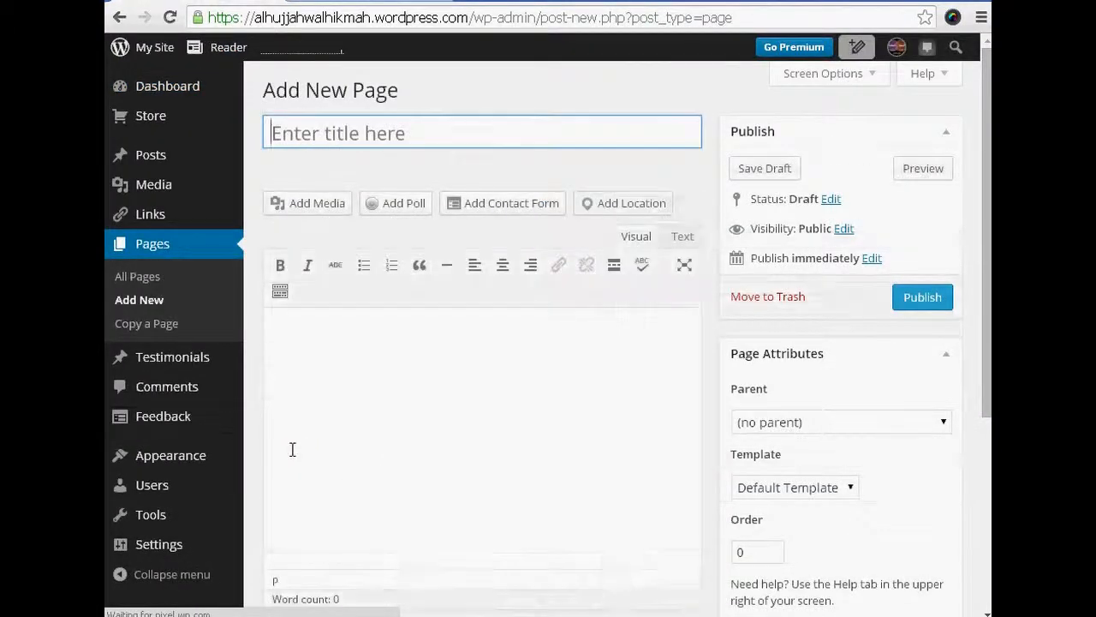
pyautogui.scroll(-1, 589, 414)
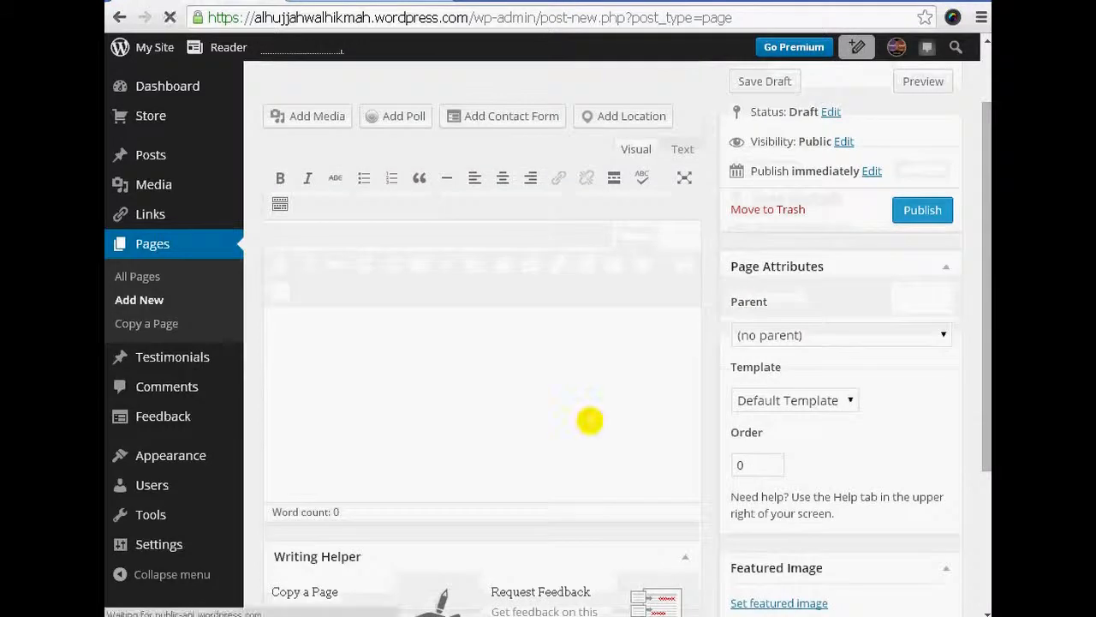
pyautogui.scroll(-1, 589, 417)
pyautogui.scroll(2, 587, 413)
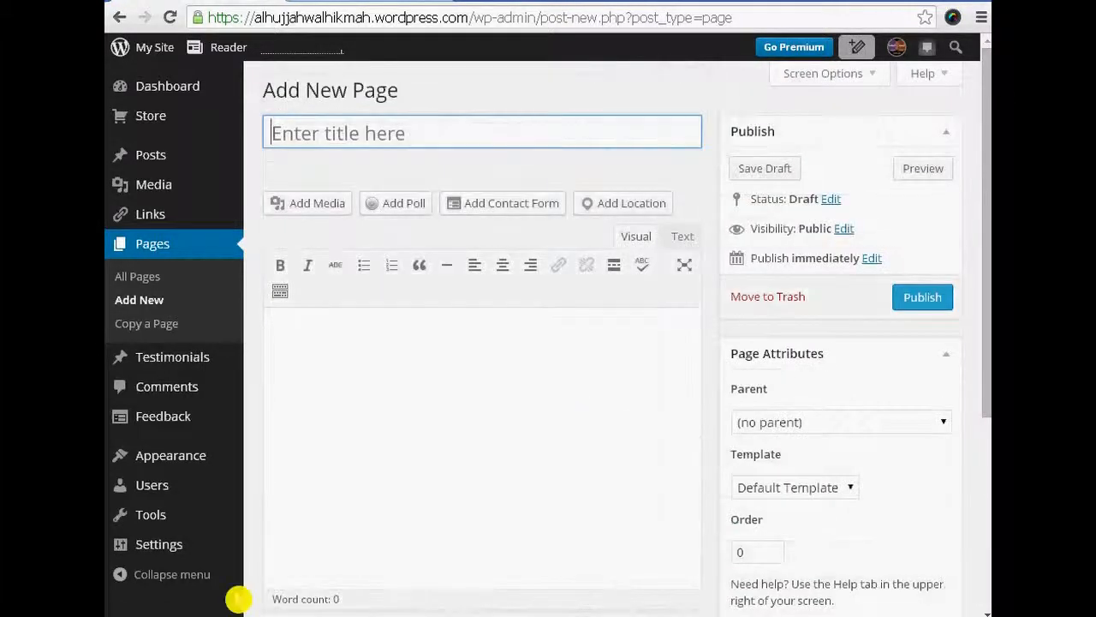
pyautogui.click(202, 616)
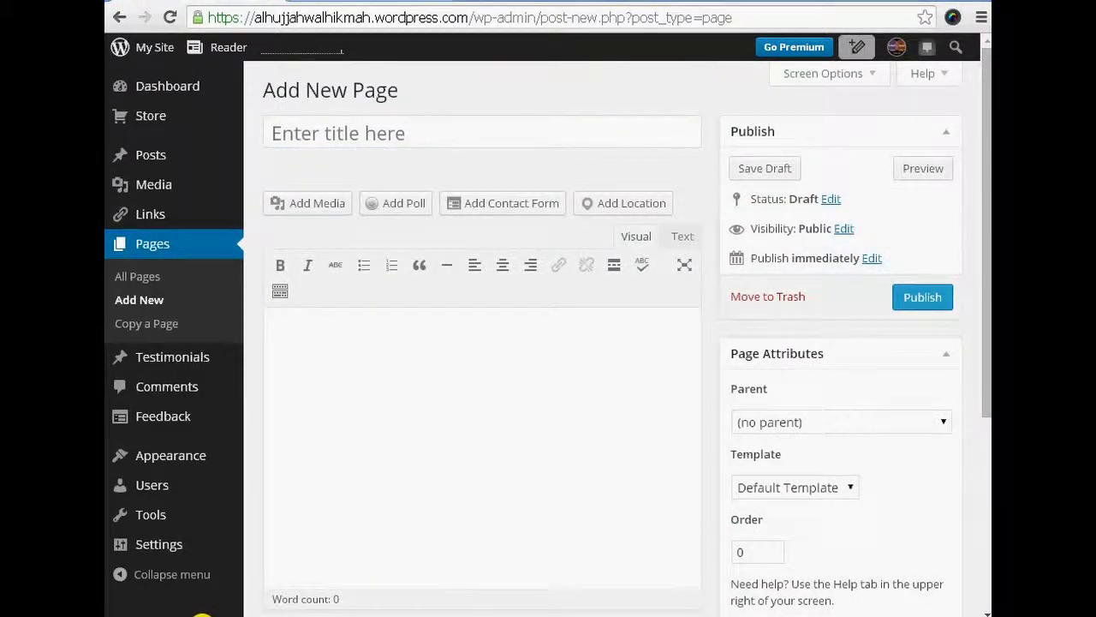
pyautogui.click(300, 129)
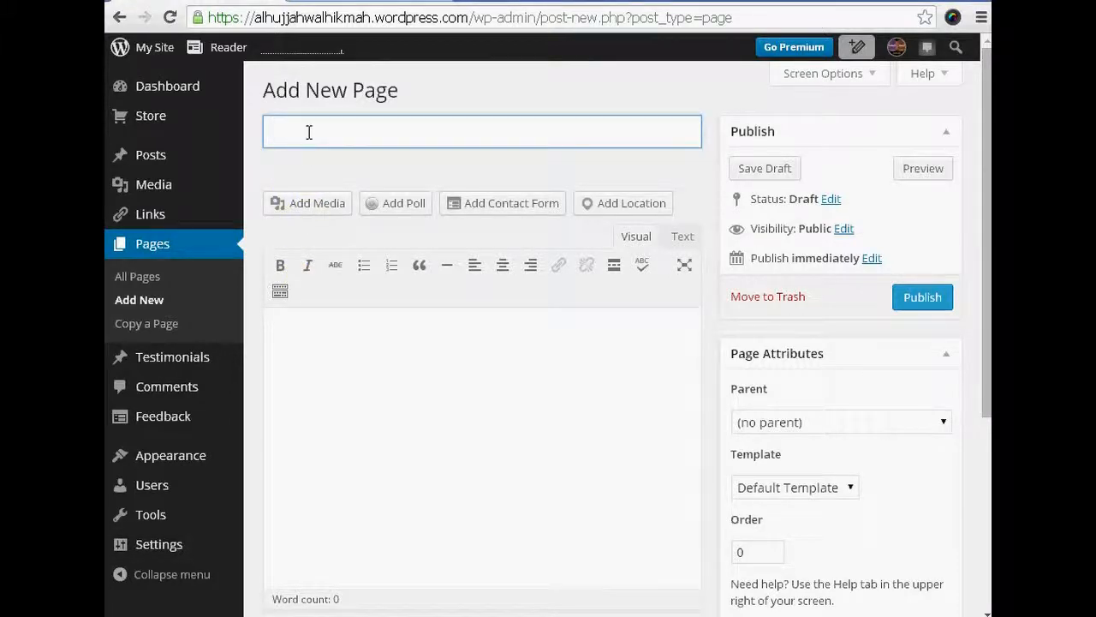
pyautogui.write('BLOG | بلاگ')
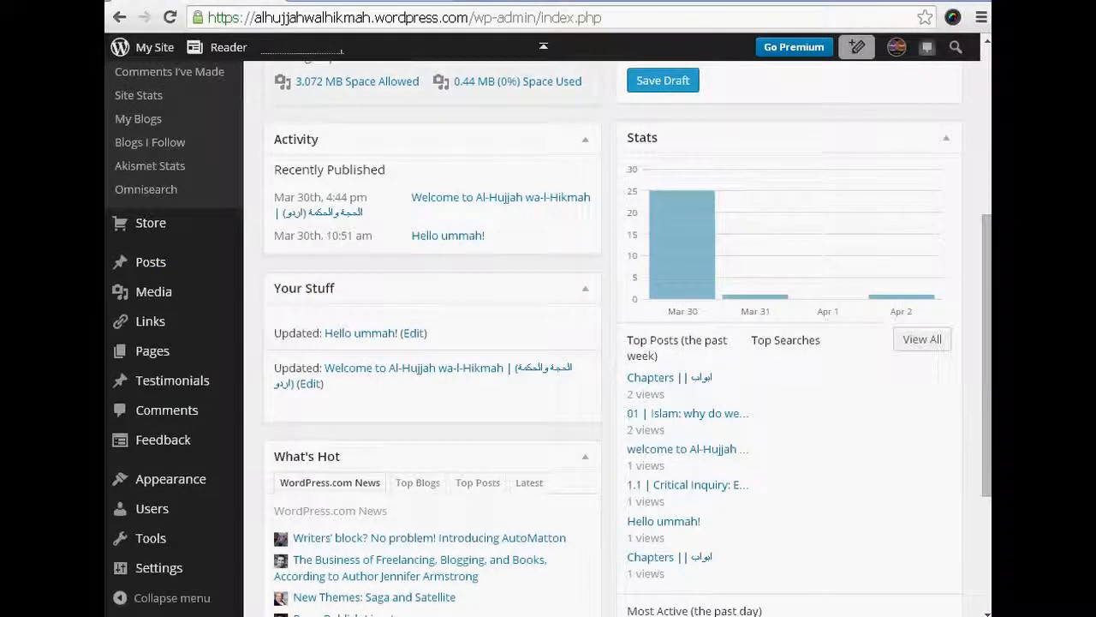
# Step: In the Reading settings, display a static page and choose "welcome to Al-Hujjah wa-l-Hikmah | الحجة والحكمة (اردو)" as the front page
pyautogui.moveTo(180, 574)
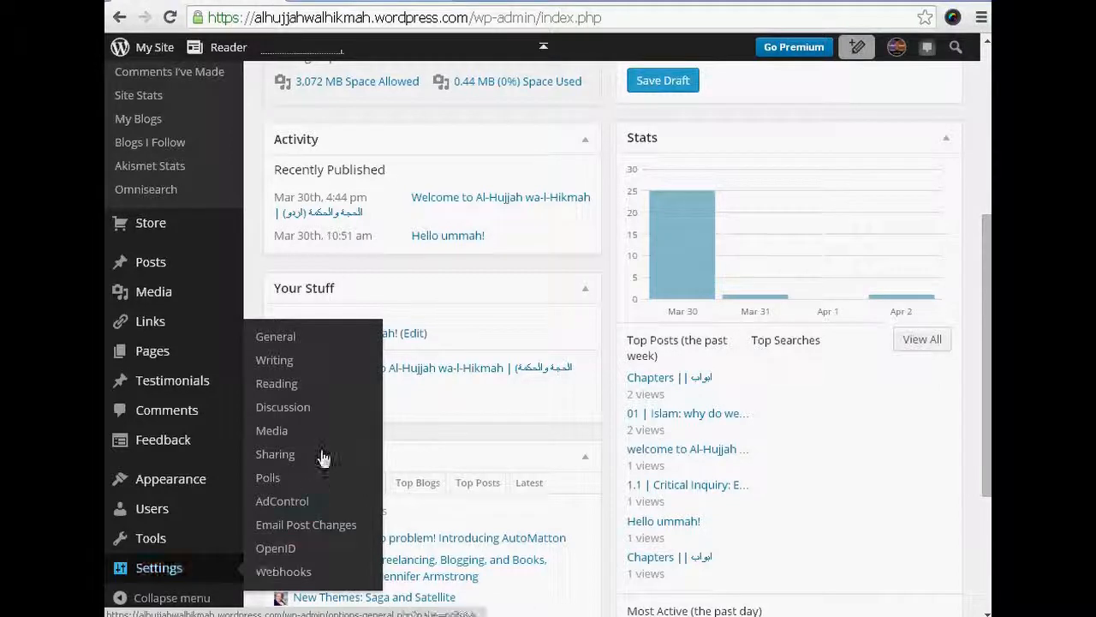
pyautogui.click(293, 392)
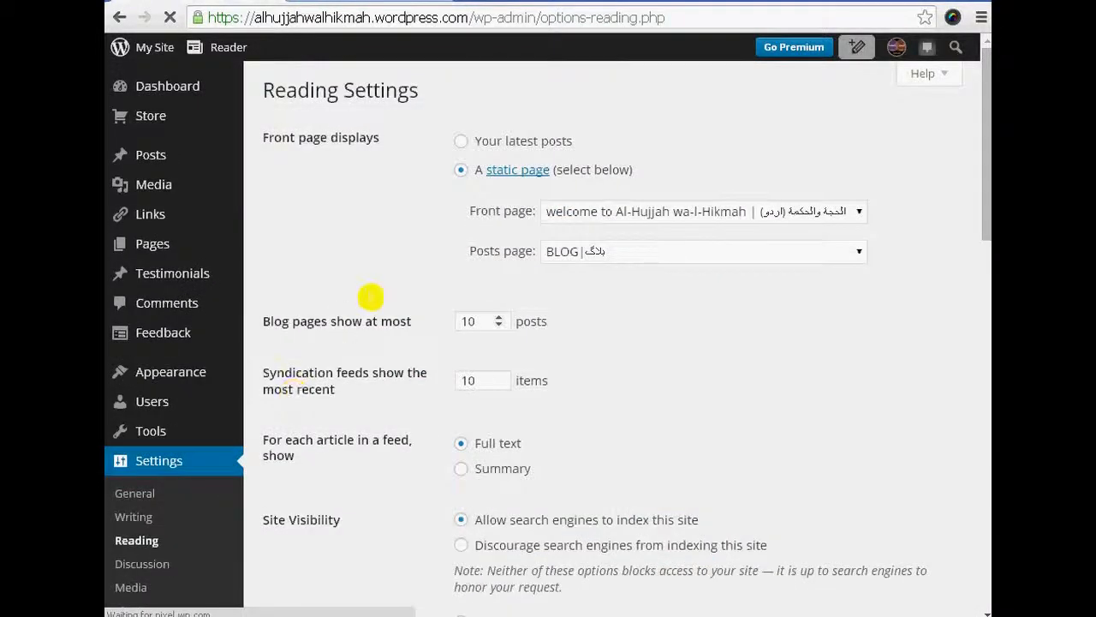
pyautogui.click(461, 176)
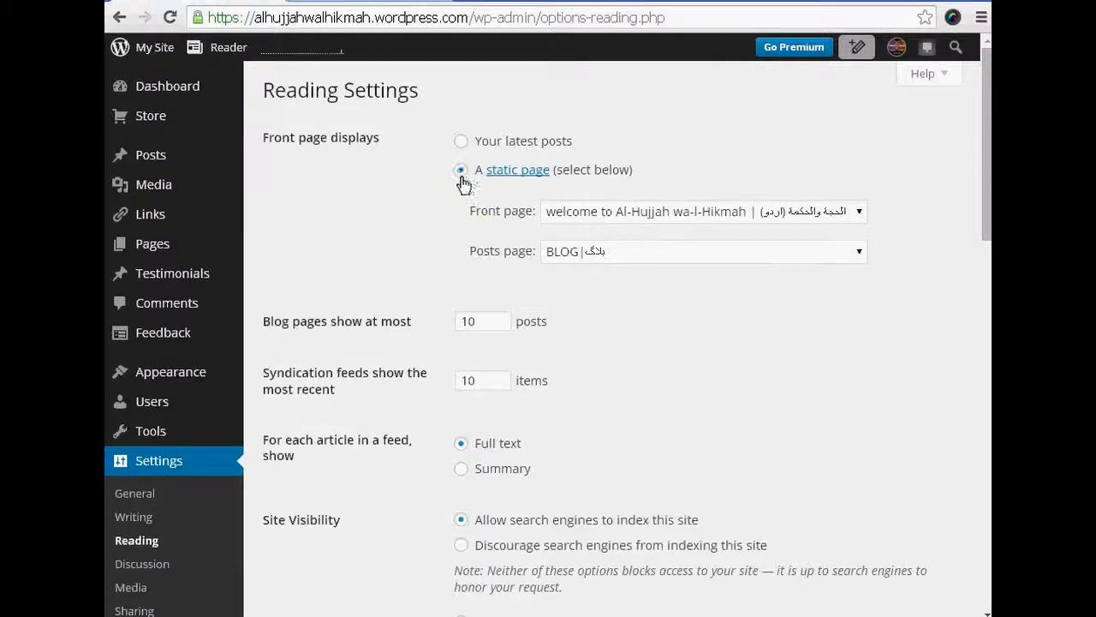
pyautogui.click(460, 143)
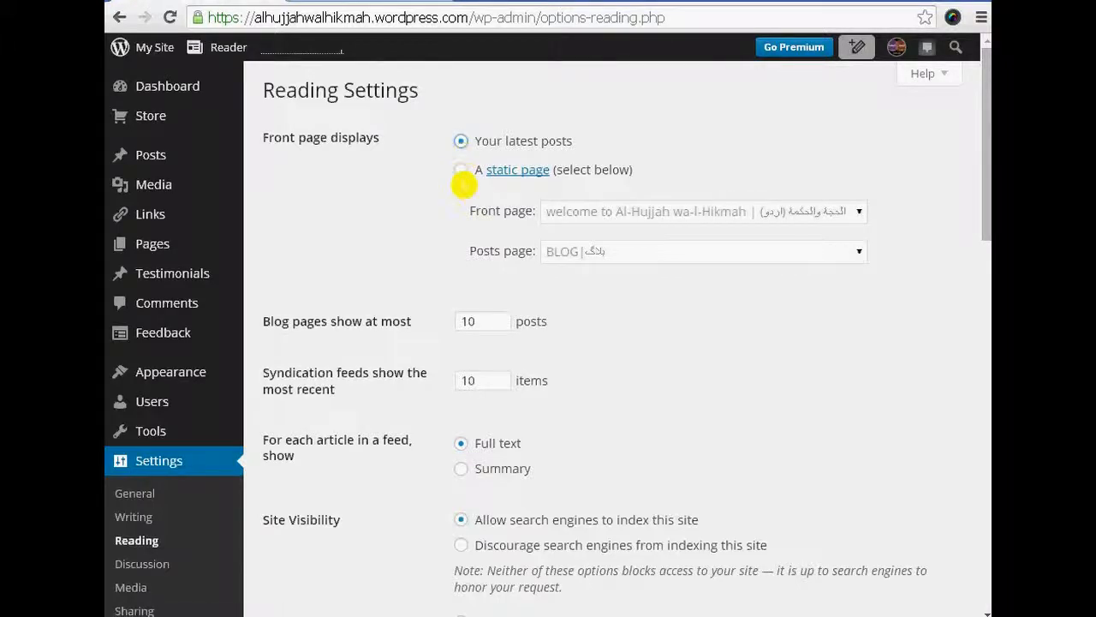
pyautogui.click(461, 173)
pyautogui.click(526, 181)
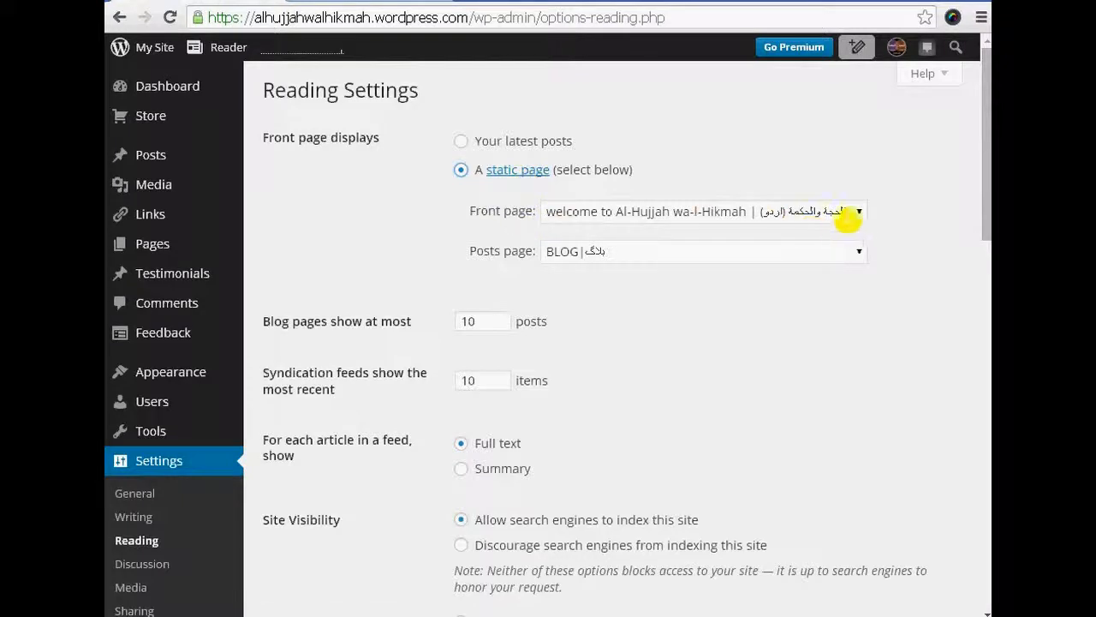
pyautogui.click(857, 215)
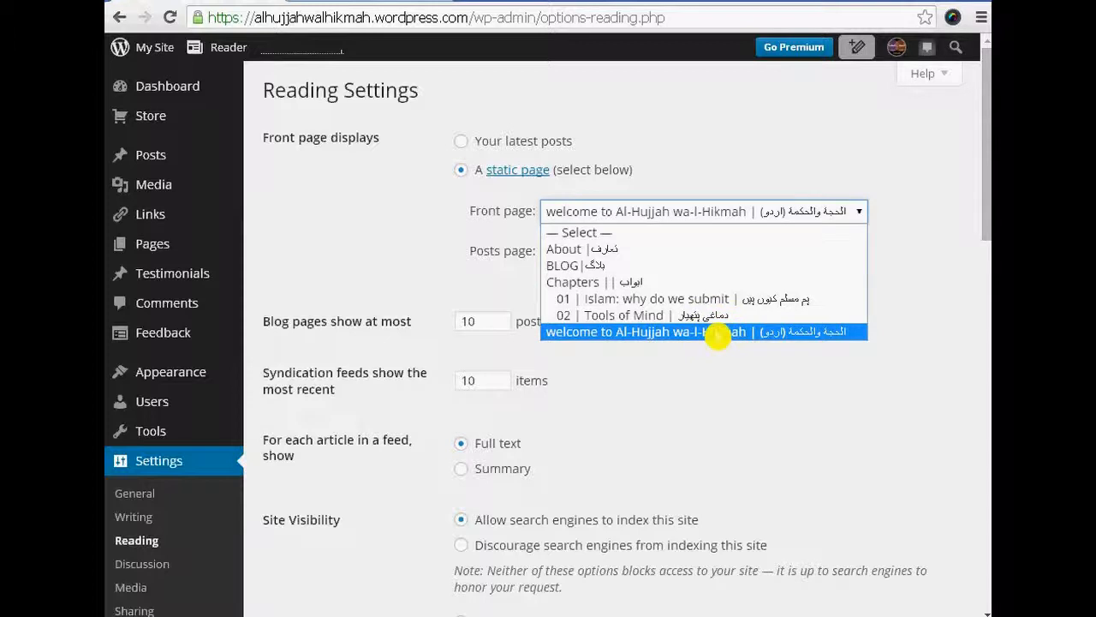
pyautogui.click(718, 334)
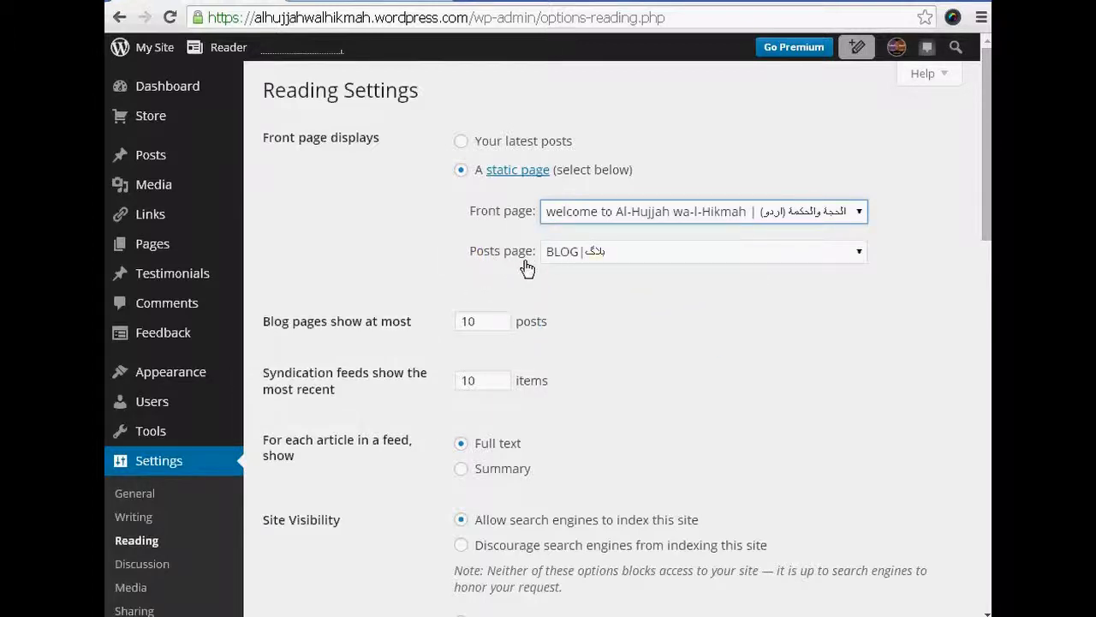
# Step: Choose "BLOG|بلاگ" as the posts page and save the Reading settings
pyautogui.click(854, 257)
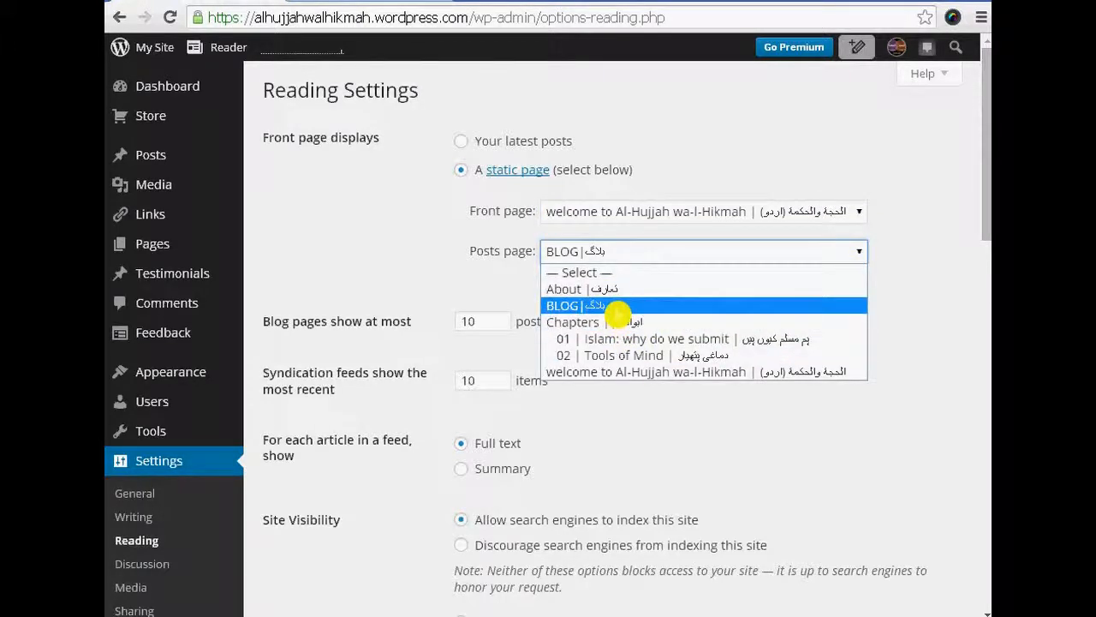
pyautogui.click(621, 305)
pyautogui.scroll(-15, 543, 335)
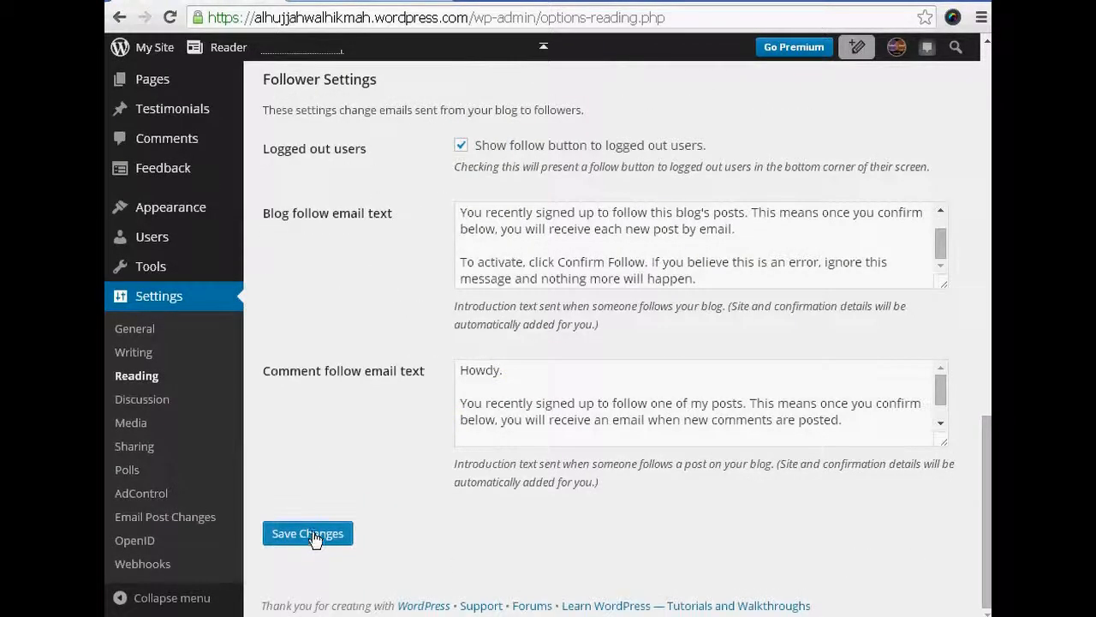
pyautogui.click(310, 534)
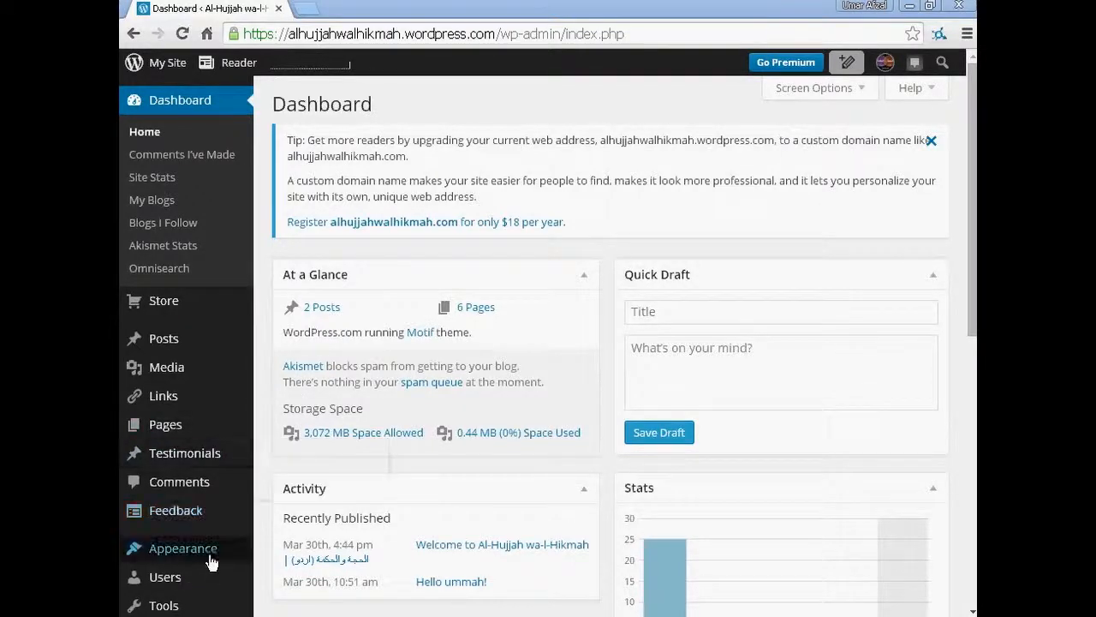
# Step: In the theme customizer, set finint1.gif from the media library as the site logo and publish the change
pyautogui.moveTo(211, 562)
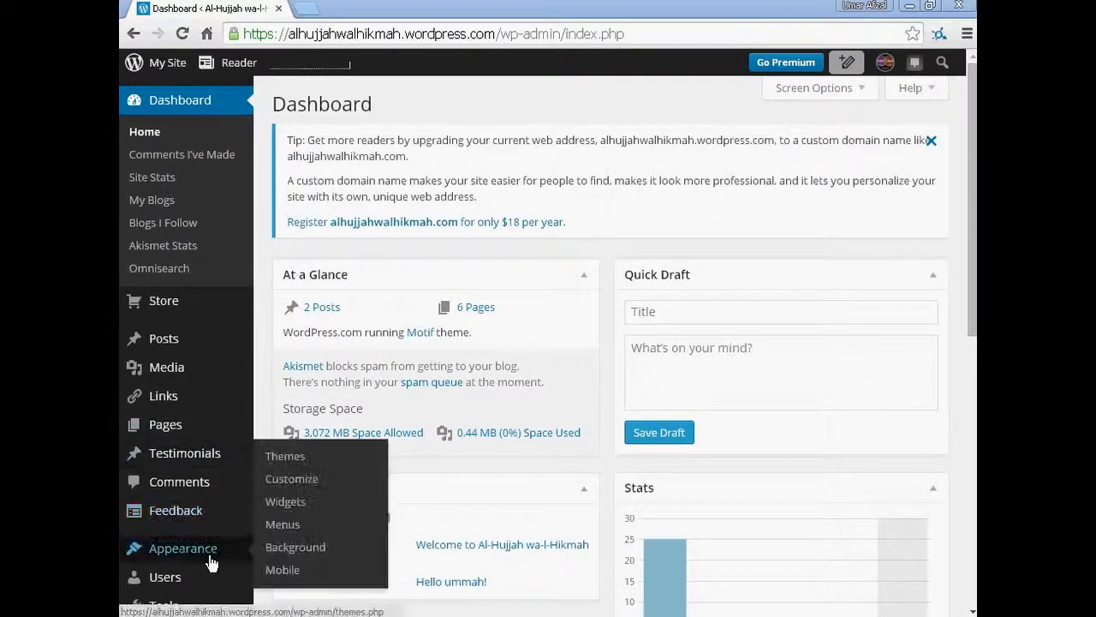
pyautogui.click(304, 481)
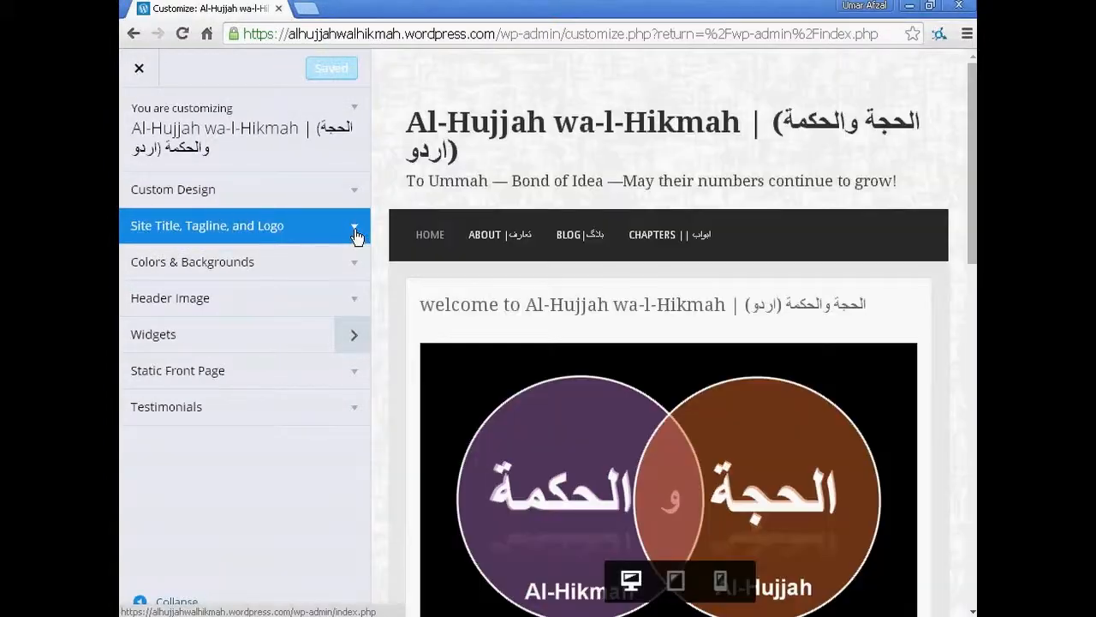
pyautogui.click(354, 231)
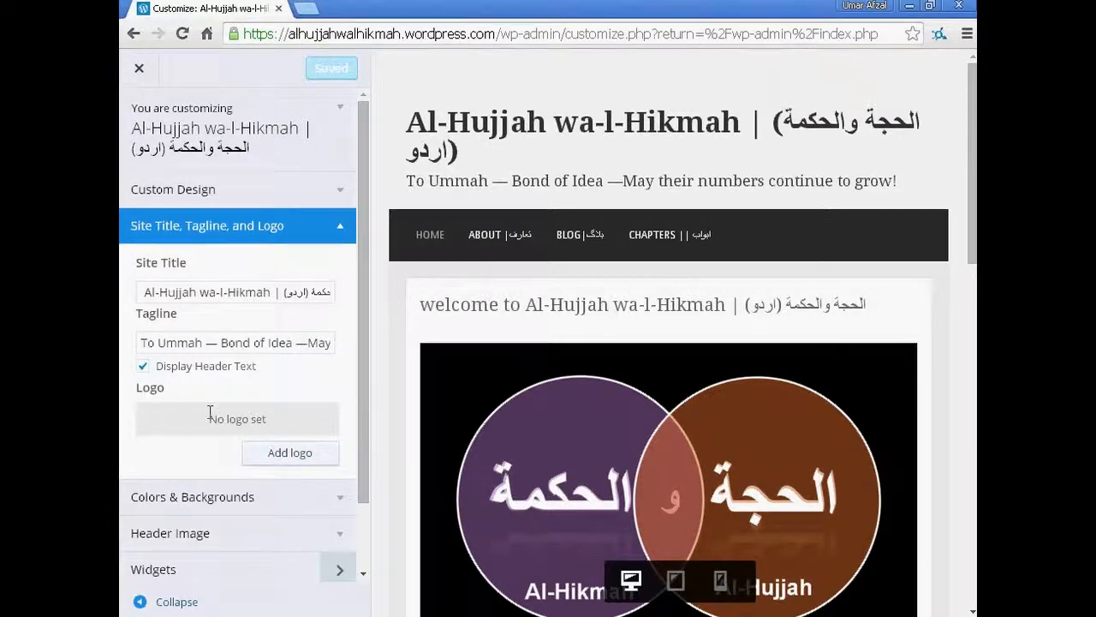
pyautogui.click(293, 458)
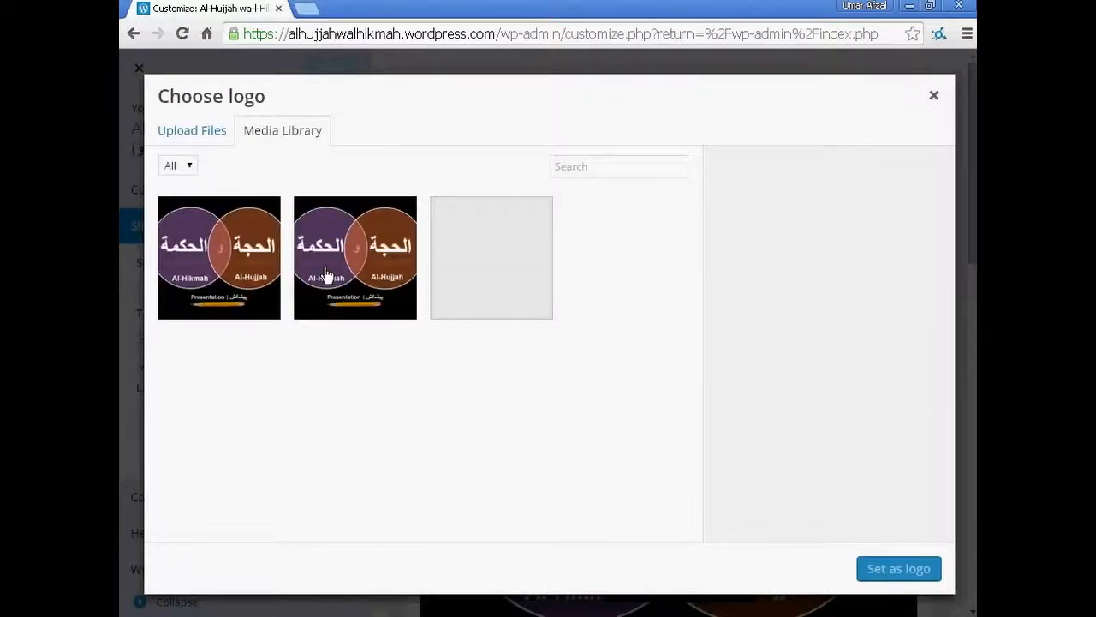
pyautogui.click(371, 278)
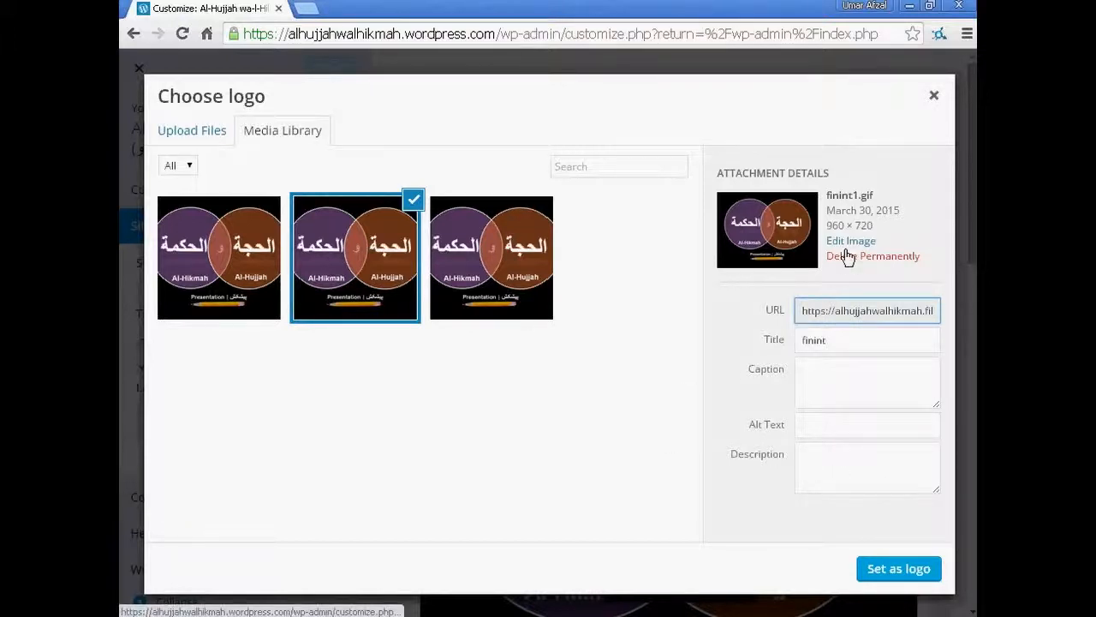
pyautogui.click(882, 570)
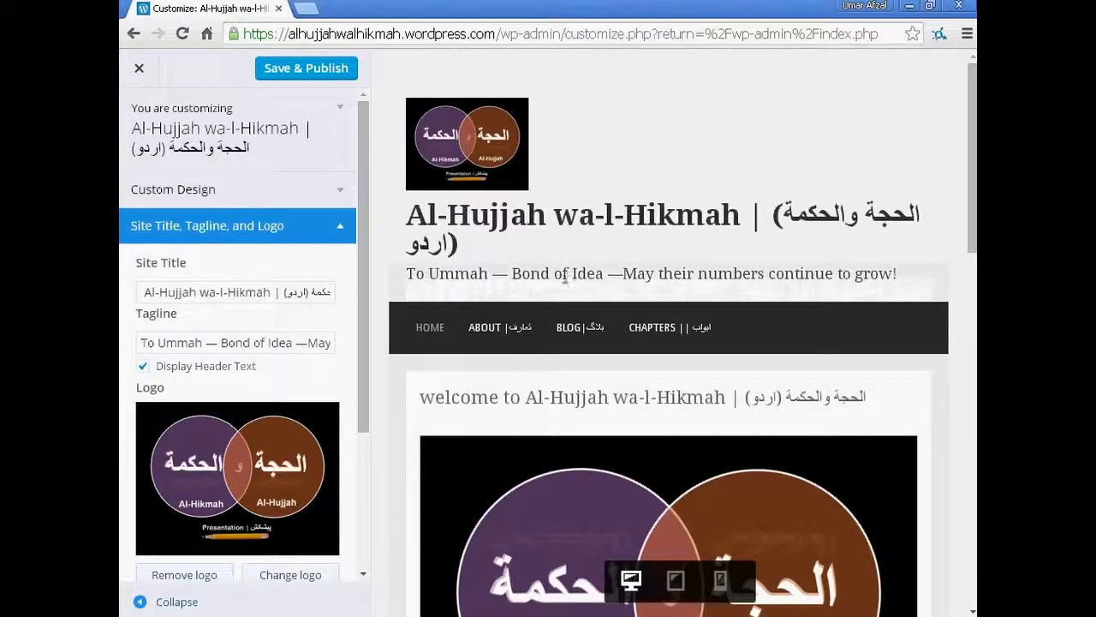
pyautogui.click(333, 73)
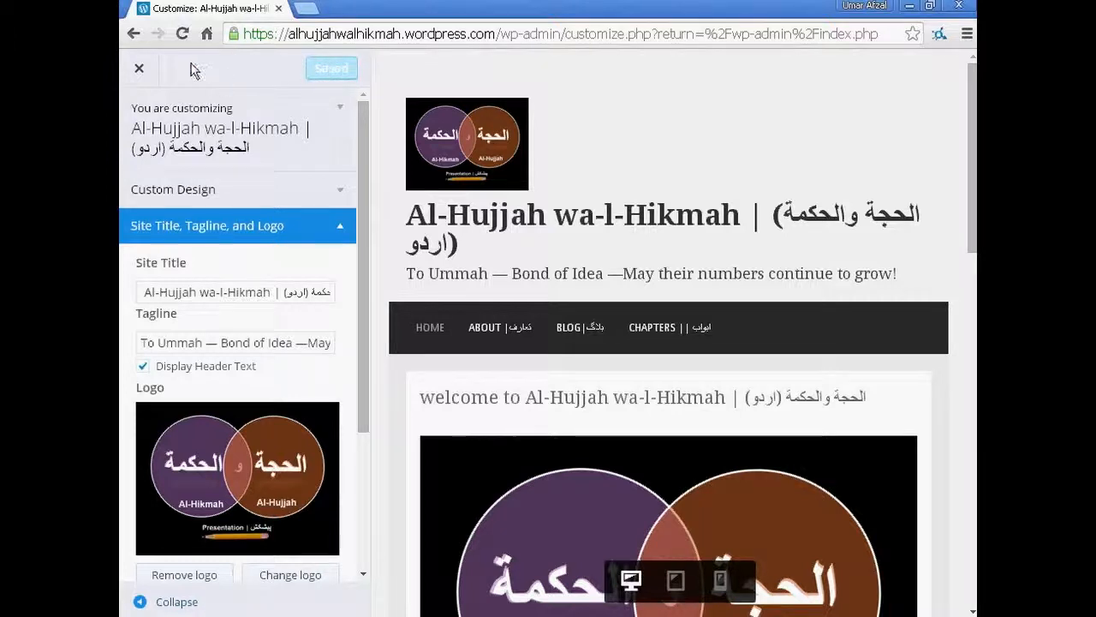
pyautogui.click(139, 69)
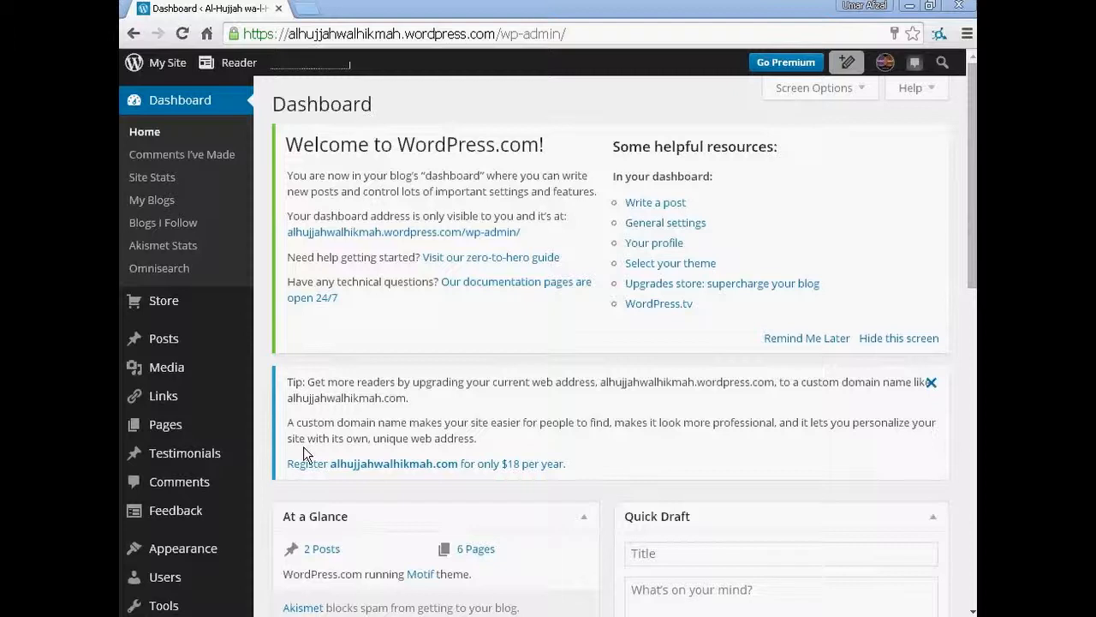
# Step: Open the theme gallery and look over the available themes and the free and premium filters
pyautogui.moveTo(221, 553)
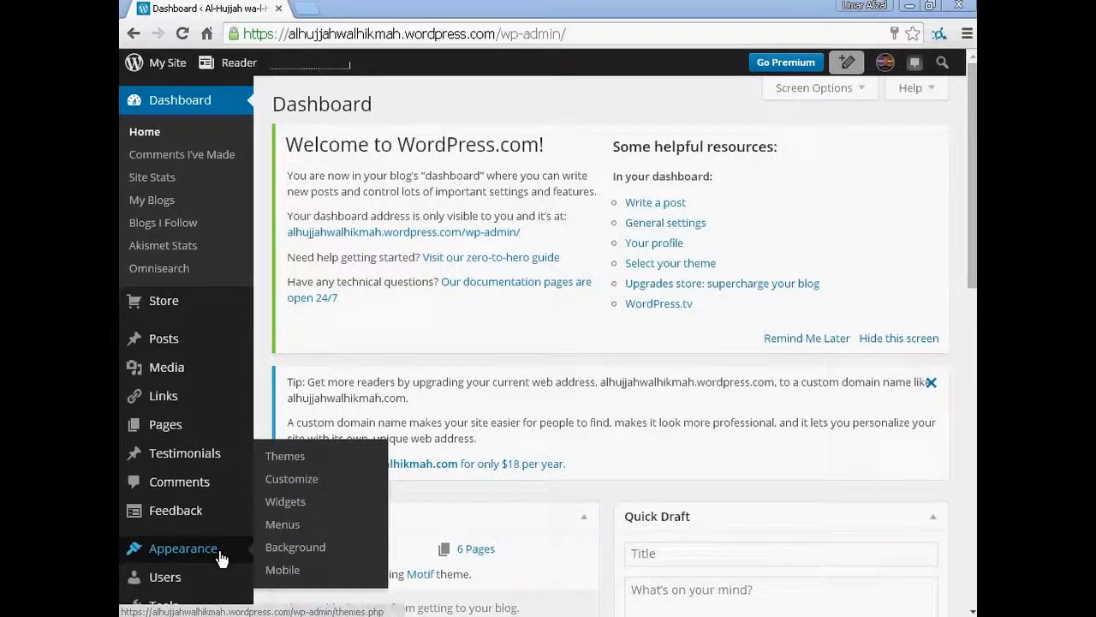
pyautogui.click(301, 460)
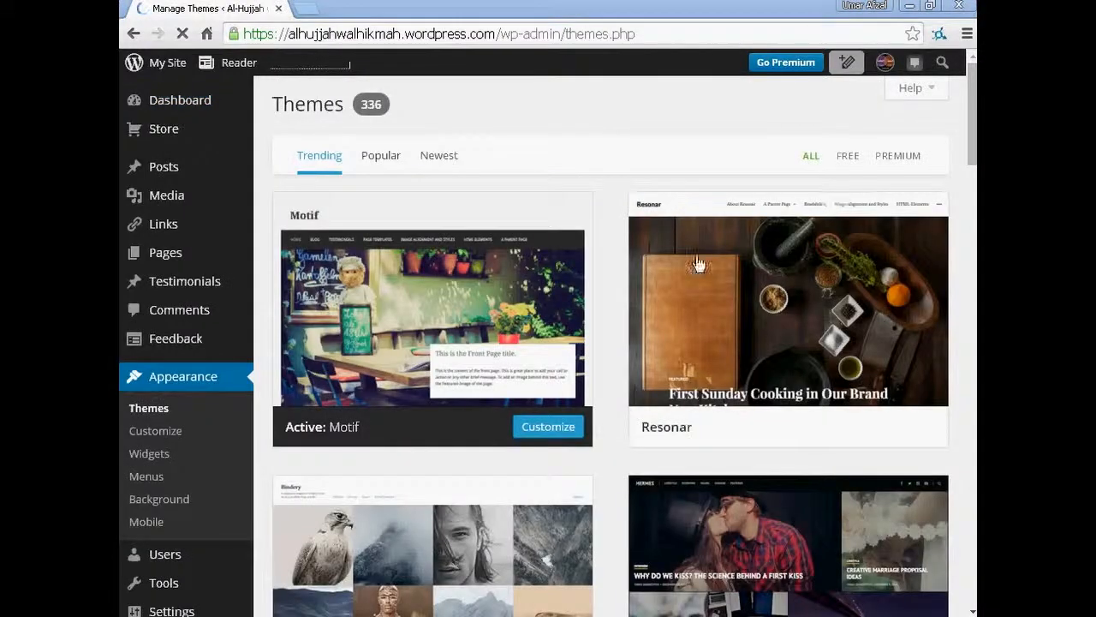
pyautogui.moveTo(531, 297)
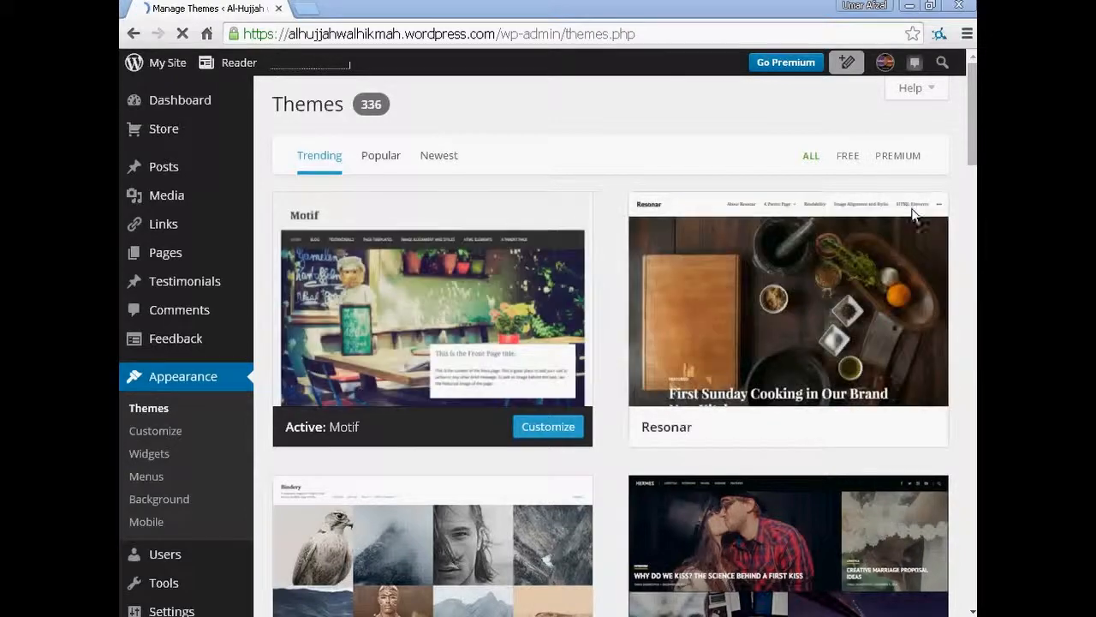
pyautogui.moveTo(974, 168); pyautogui.dragTo(973, 229)
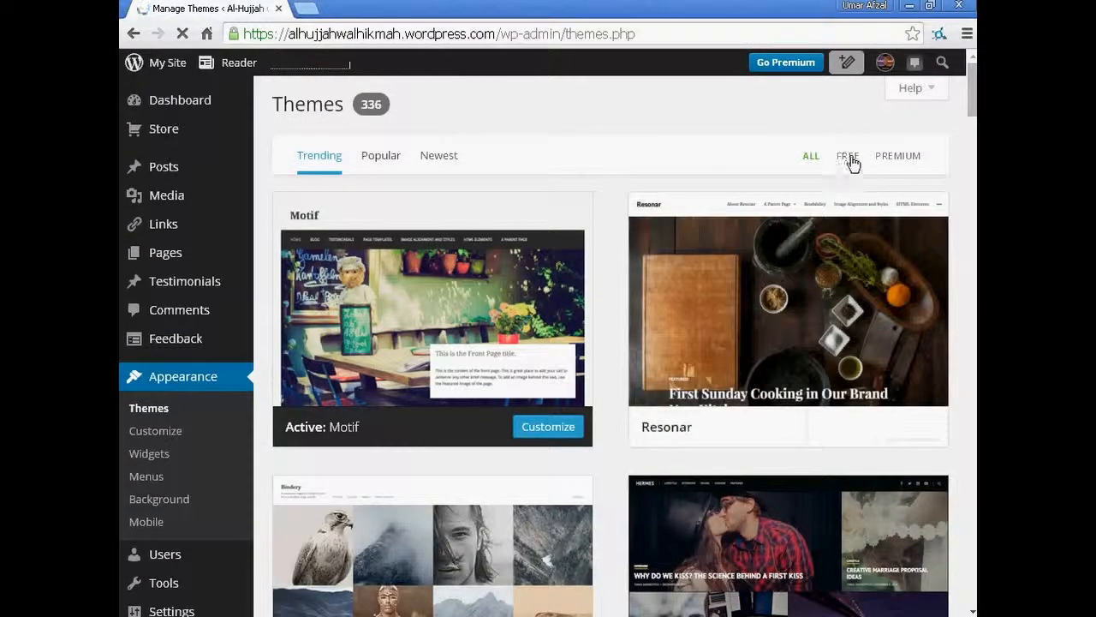
pyautogui.moveTo(486, 281)
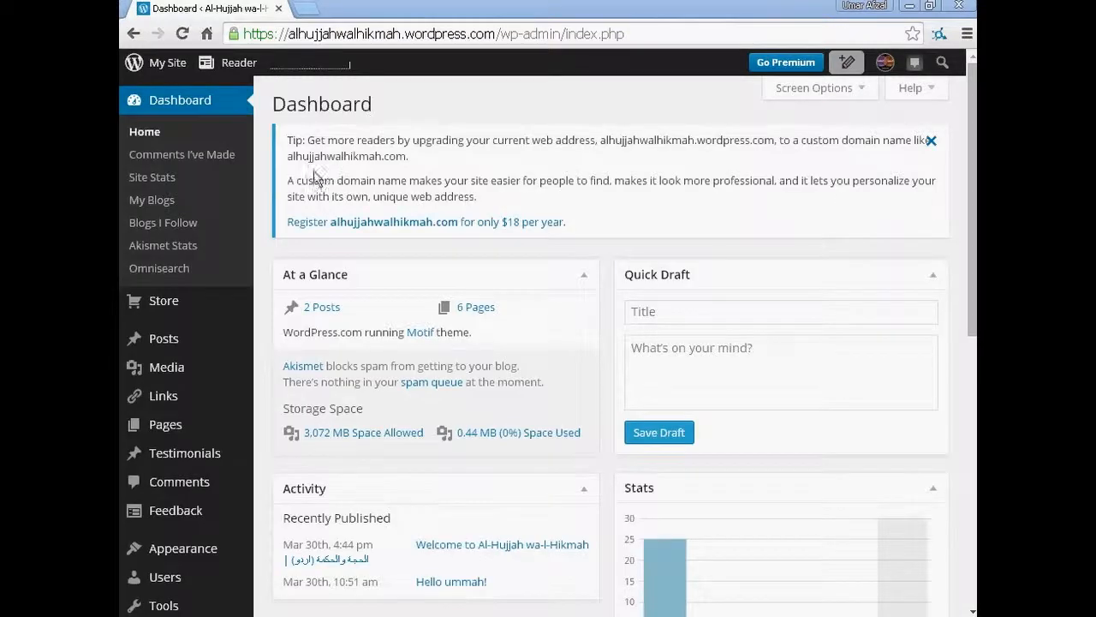
# Step: Open the live site in a new browser tab and examine its front page from header to comment area
pyautogui.click(168, 63)
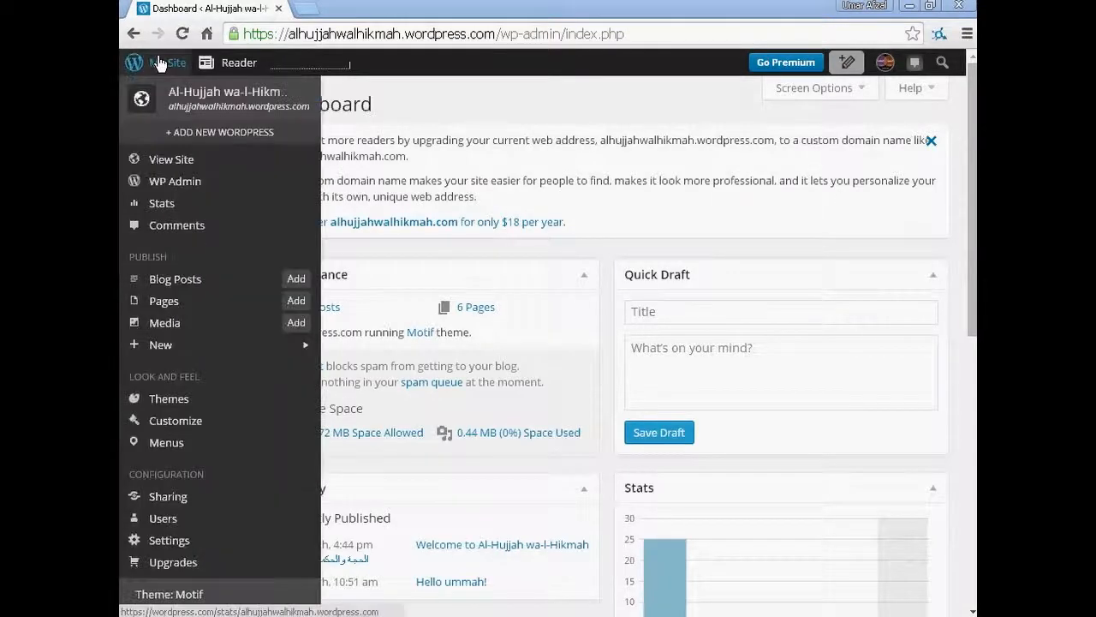
pyautogui.rightClick(168, 163)
pyautogui.click(202, 168)
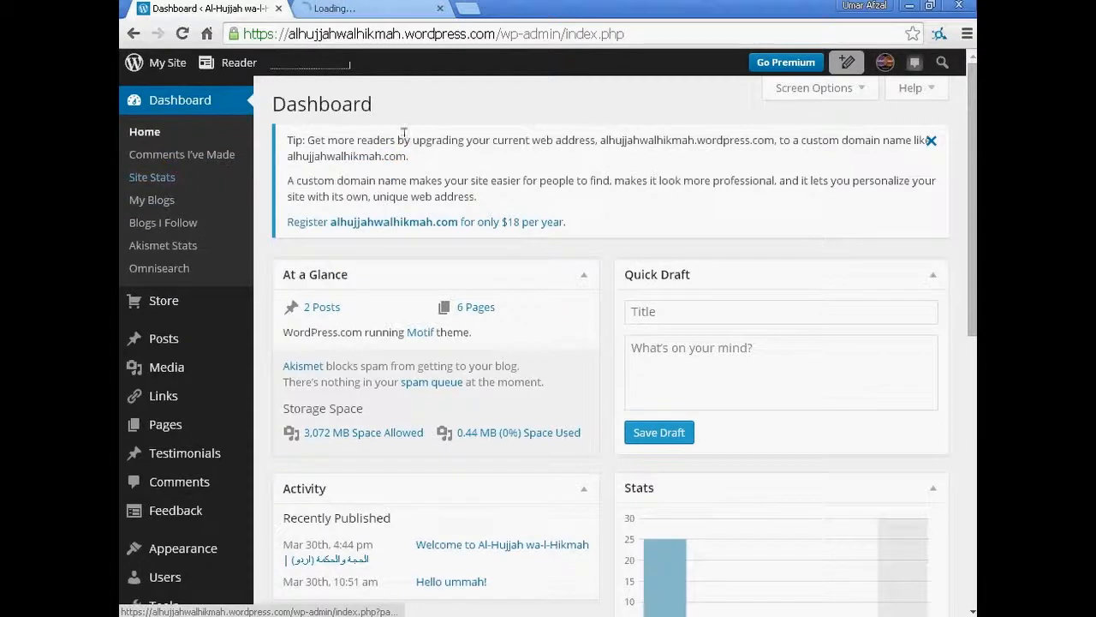
pyautogui.click(374, 10)
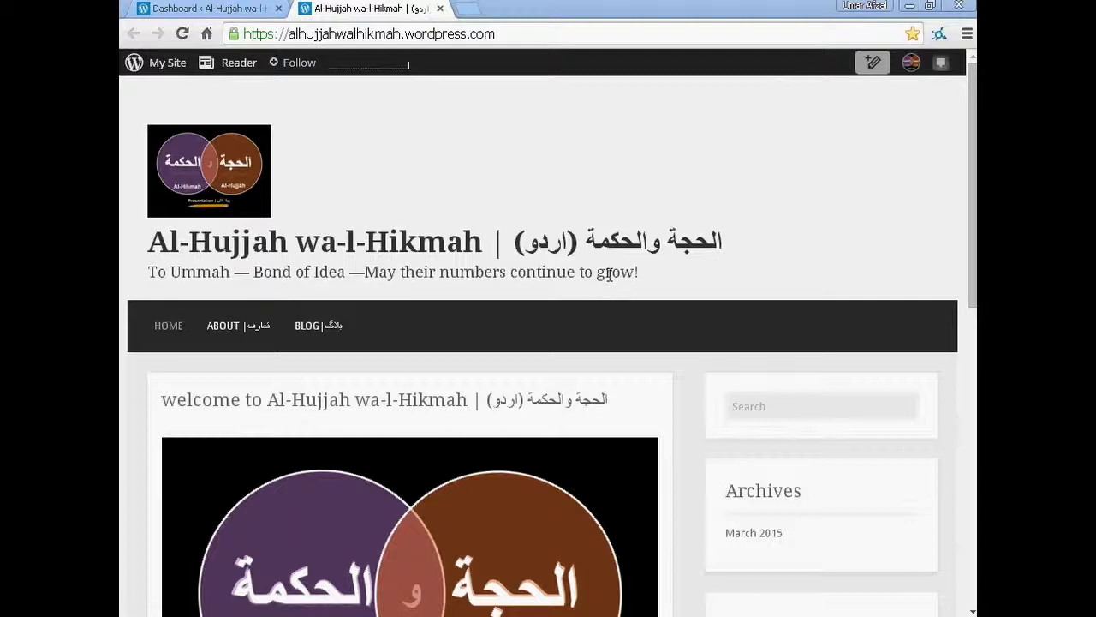
pyautogui.scroll(-7, 620, 302)
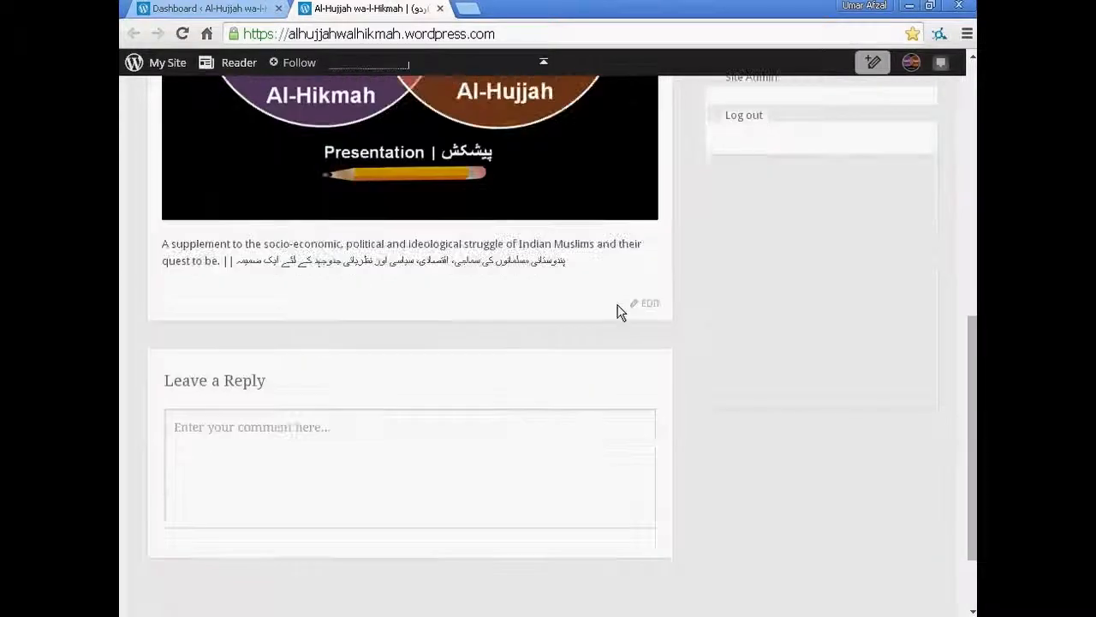
pyautogui.scroll(-2, 619, 312)
pyautogui.scroll(12, 617, 311)
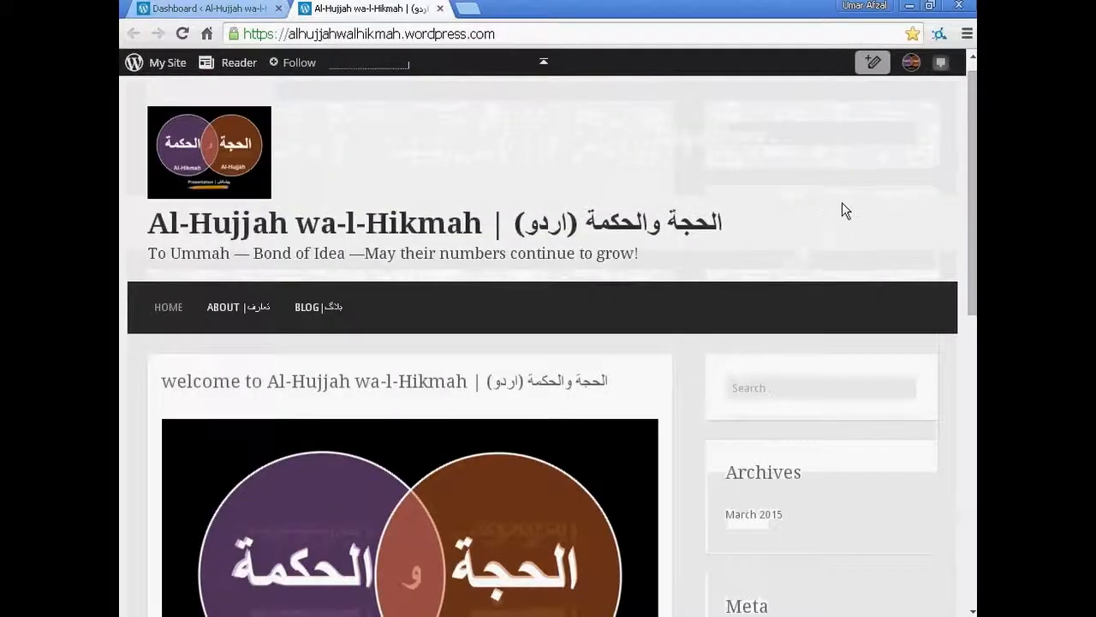
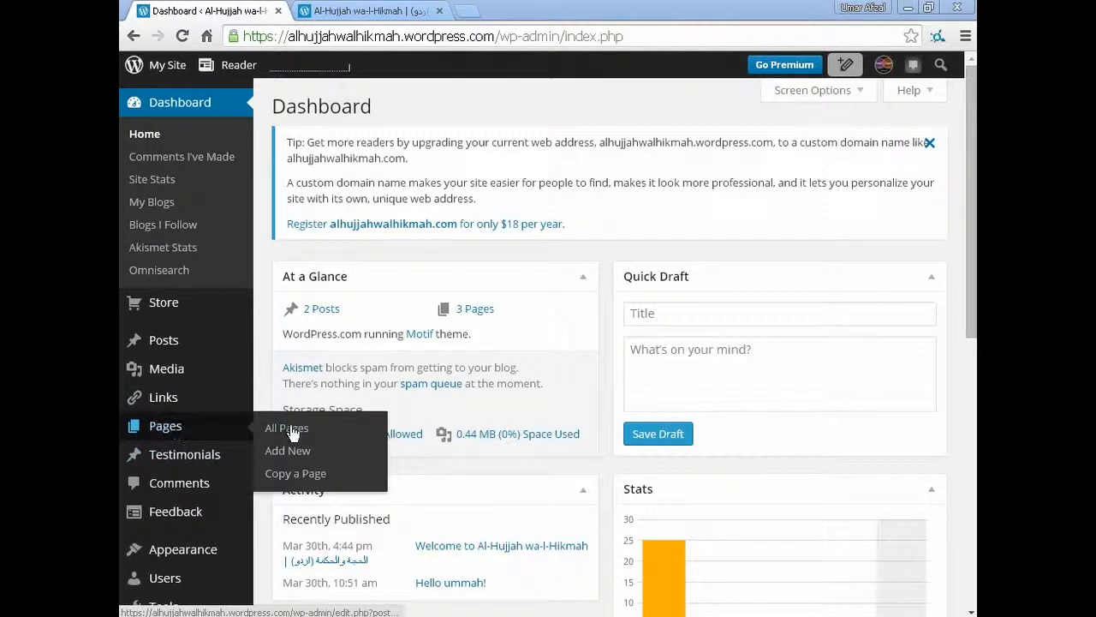
# Step: Add a new page titled "Chapters || ابواب" with likes and sharing buttons turned off
pyautogui.click(295, 452)
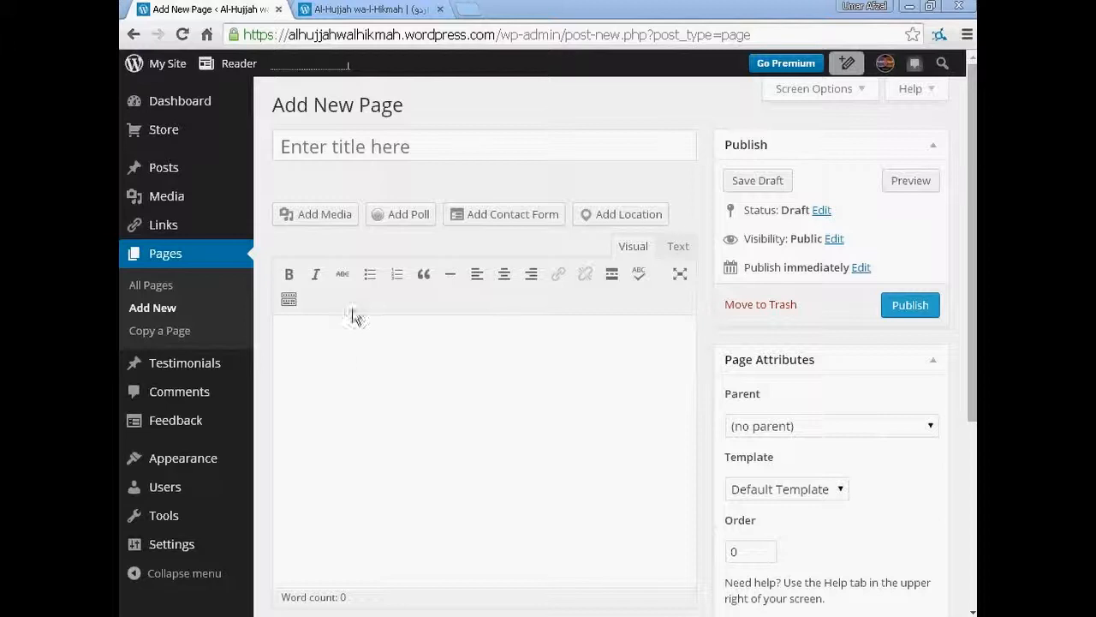
pyautogui.click(358, 148)
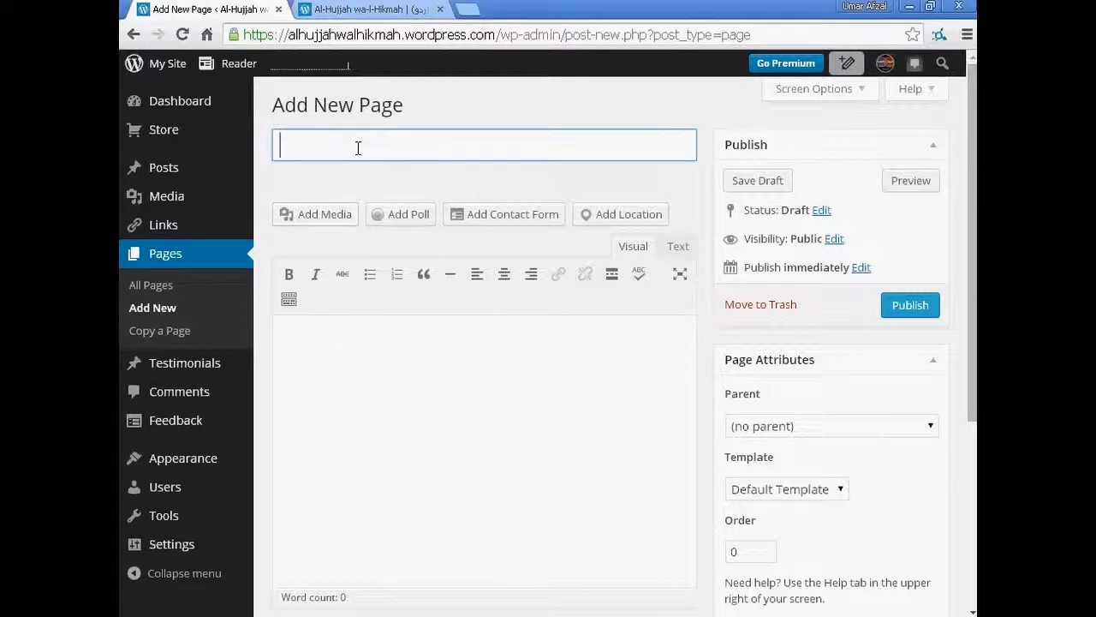
pyautogui.write('Chapters | | ابواب')
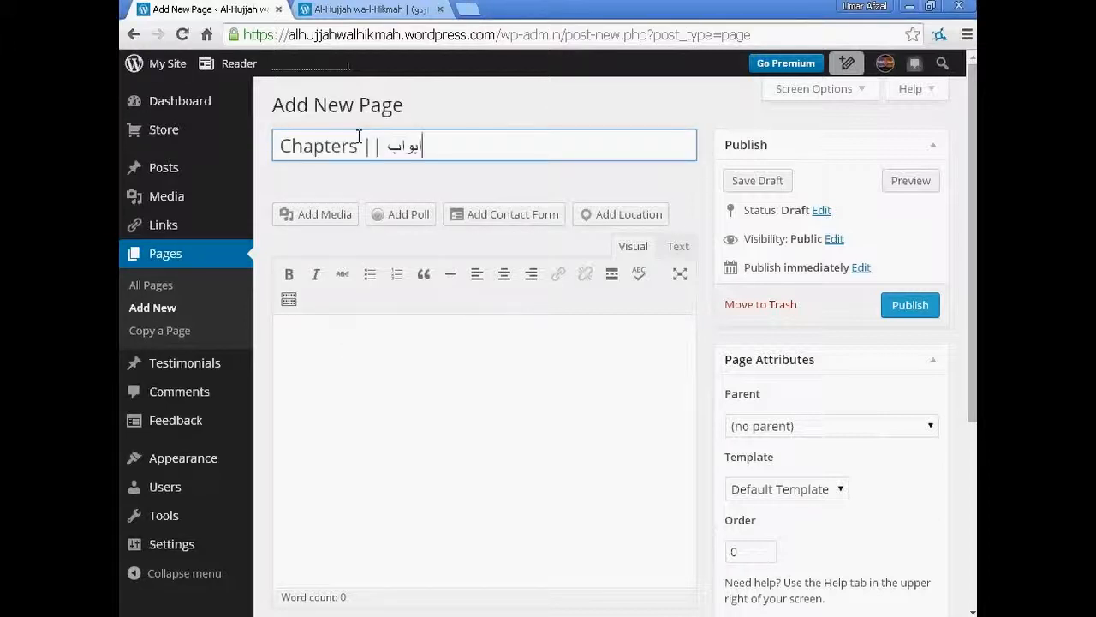
pyautogui.scroll(-2, 651, 213)
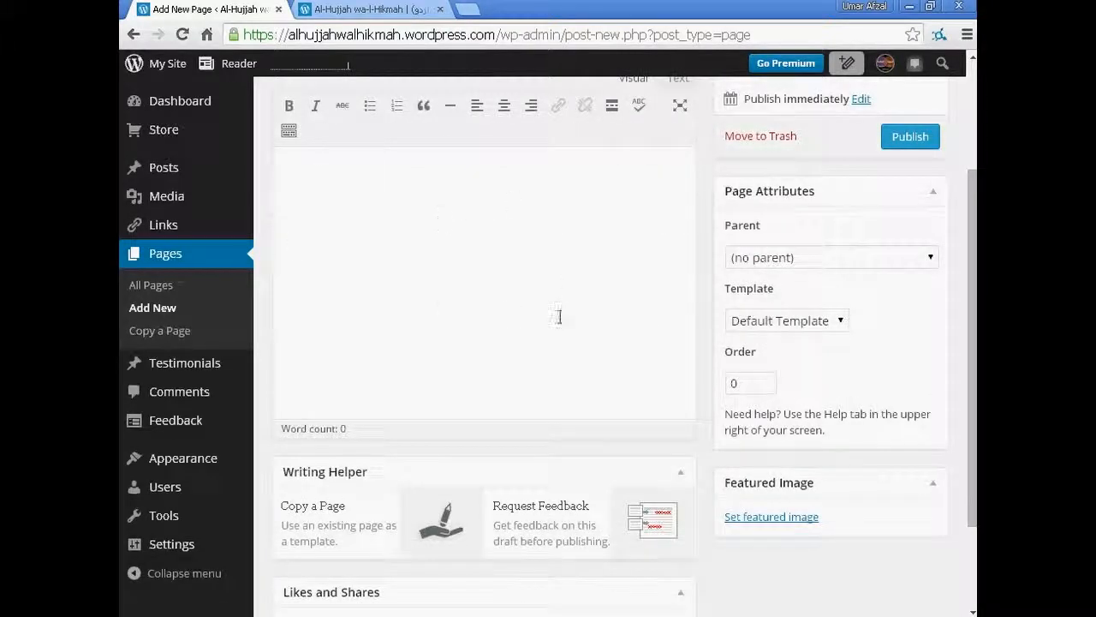
pyautogui.scroll(-2, 559, 317)
pyautogui.click(291, 504)
pyautogui.click(289, 529)
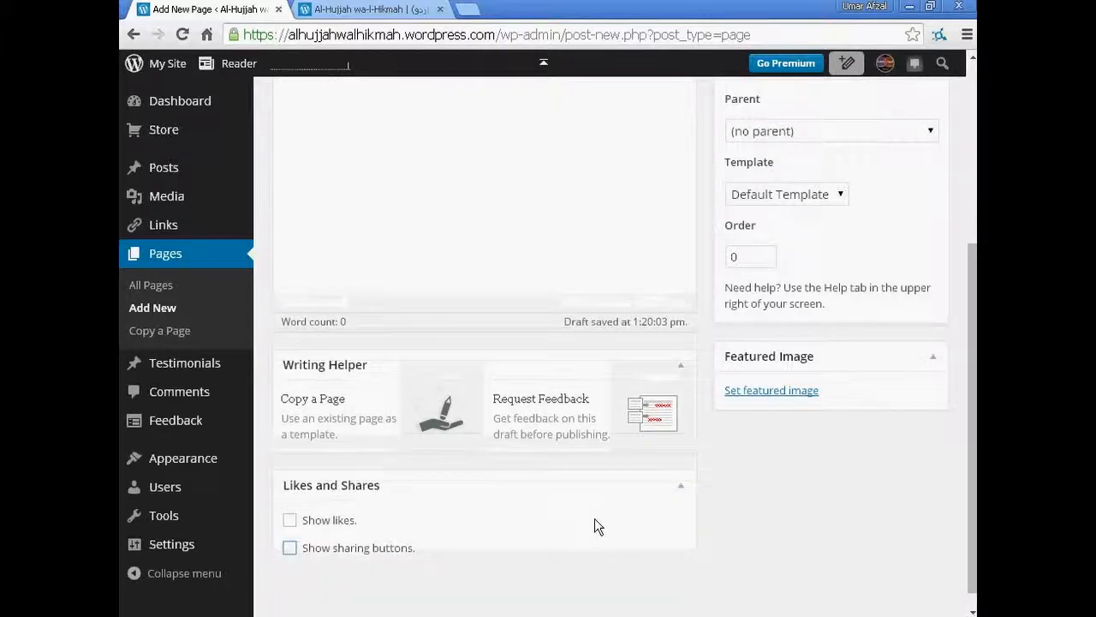
pyautogui.scroll(5, 594, 514)
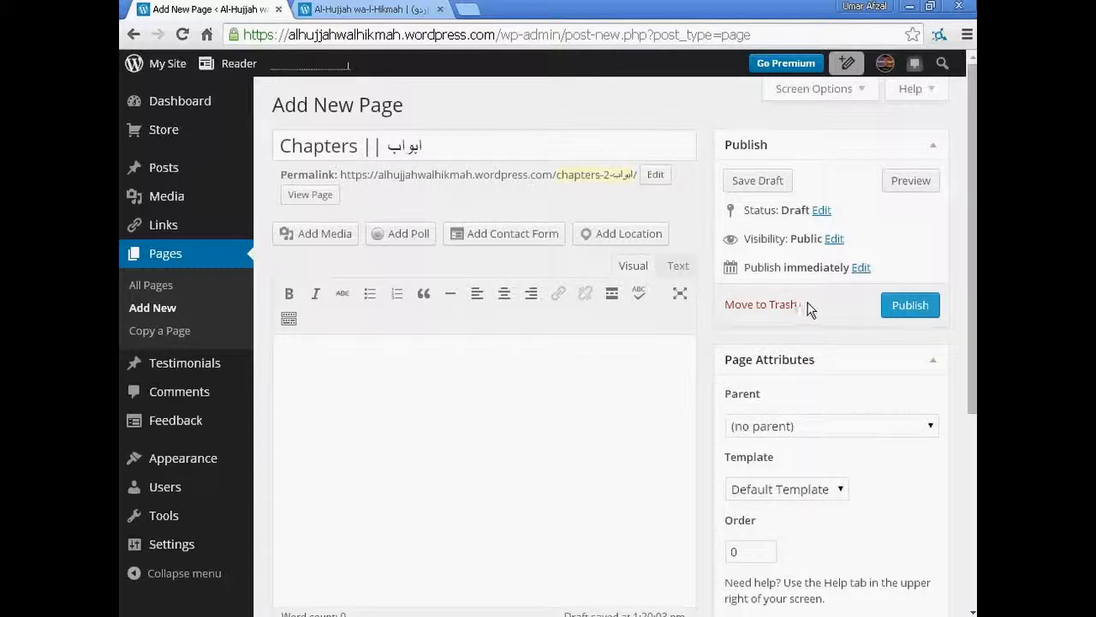
# Step: Publish the Chapters page and reload the live site in its browser tab
pyautogui.click(900, 310)
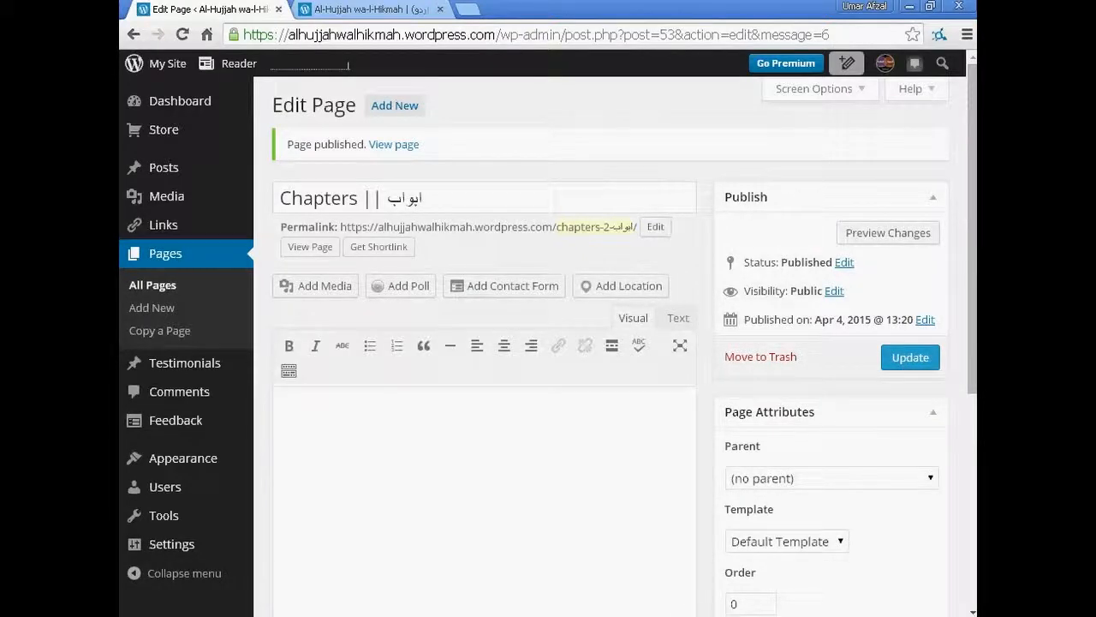
pyautogui.click(350, 10)
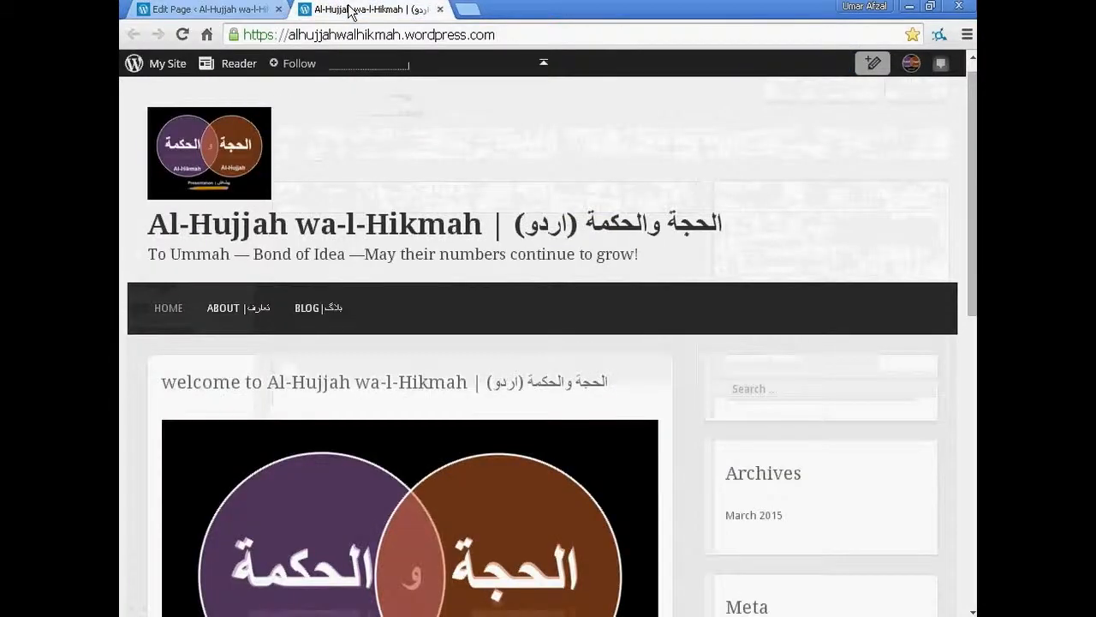
pyautogui.click(182, 36)
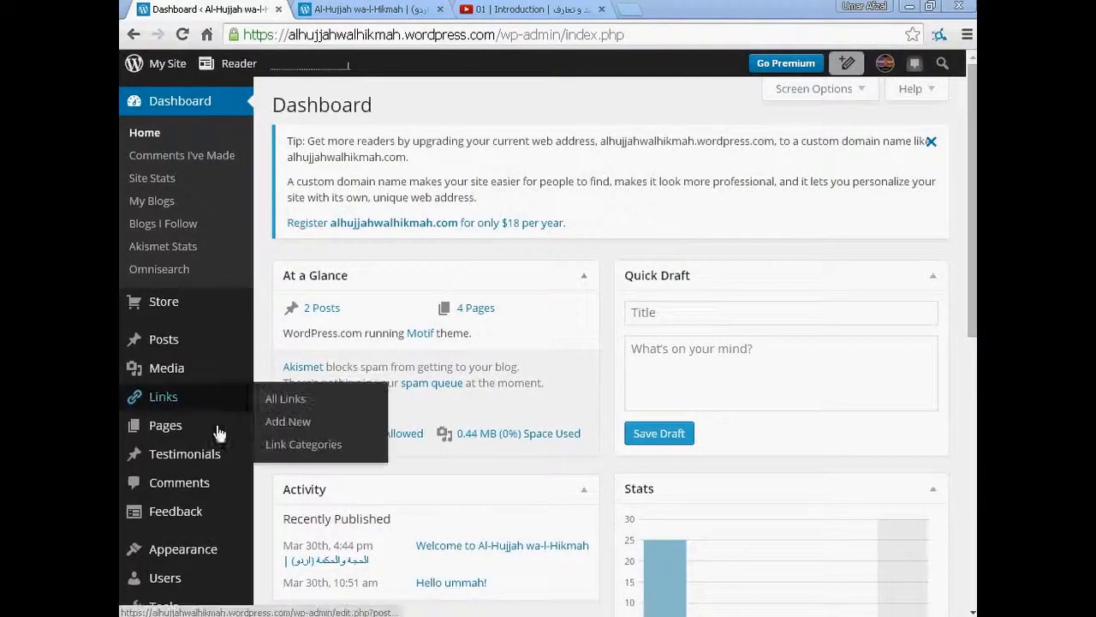
# Step: Start a new page and paste the copied Introduction chapter text, with its video titles and descriptions, into the page body
pyautogui.moveTo(199, 427)
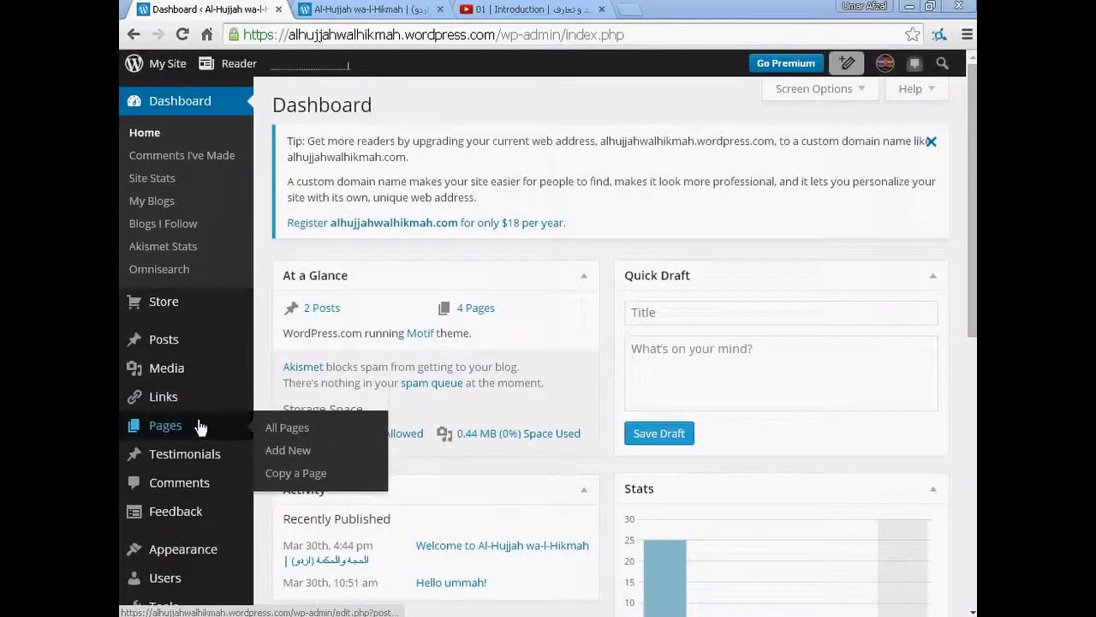
pyautogui.click(277, 454)
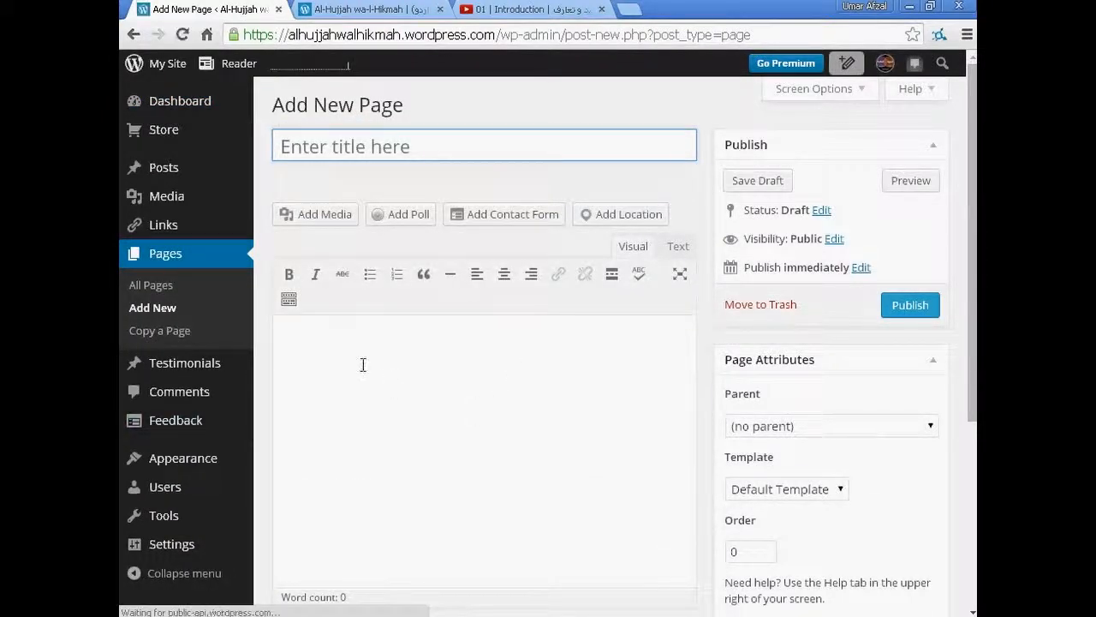
pyautogui.click(406, 367)
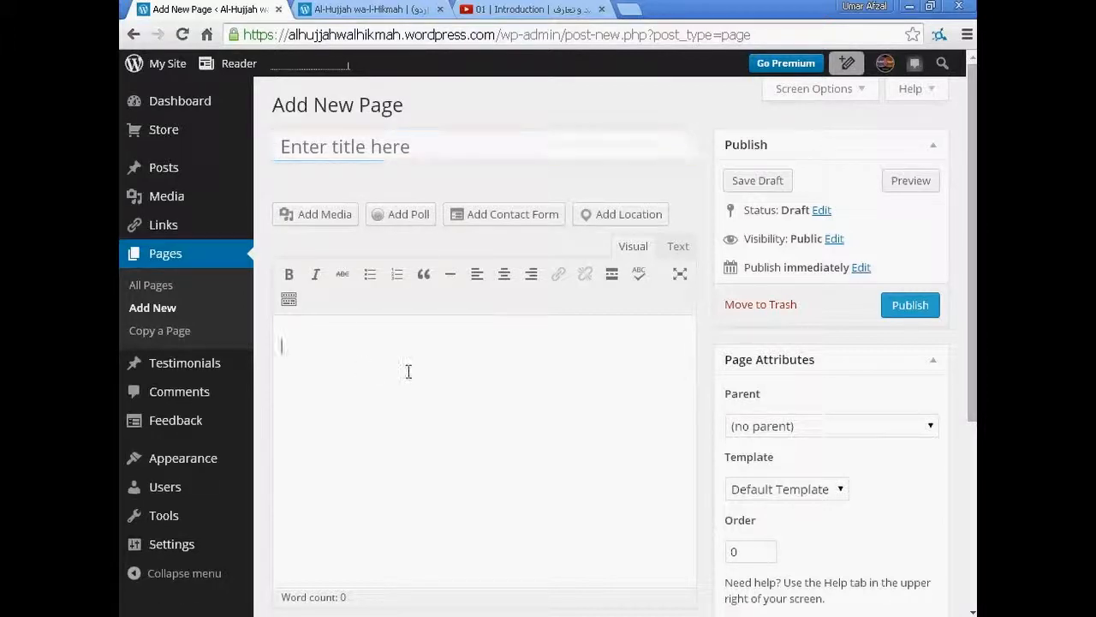
pyautogui.scroll(-1, 406, 364)
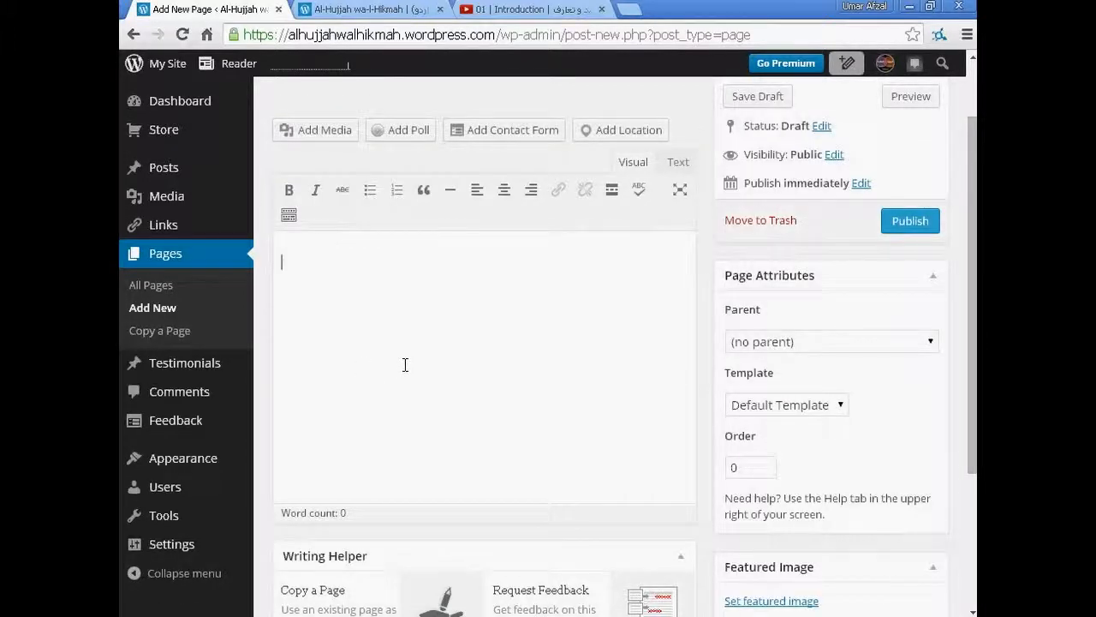
pyautogui.hotkey('ctrl', 'v')
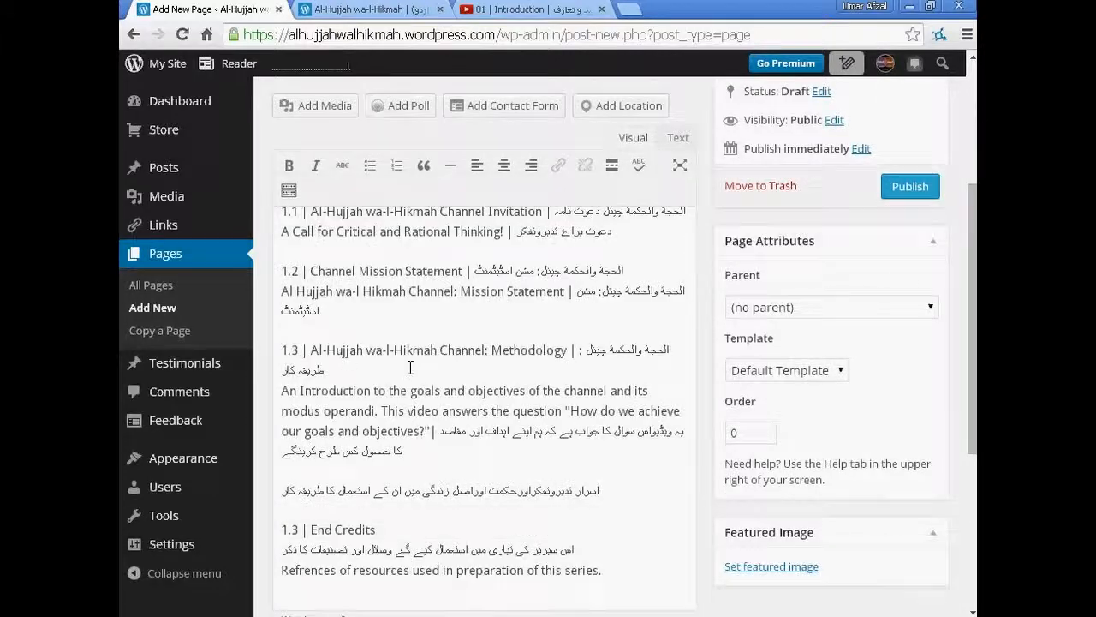
# Step: Move the heading line "01 | Introduction | تمہید و تعارف" out of the body text into the page title
pyautogui.scroll(2, 467, 394)
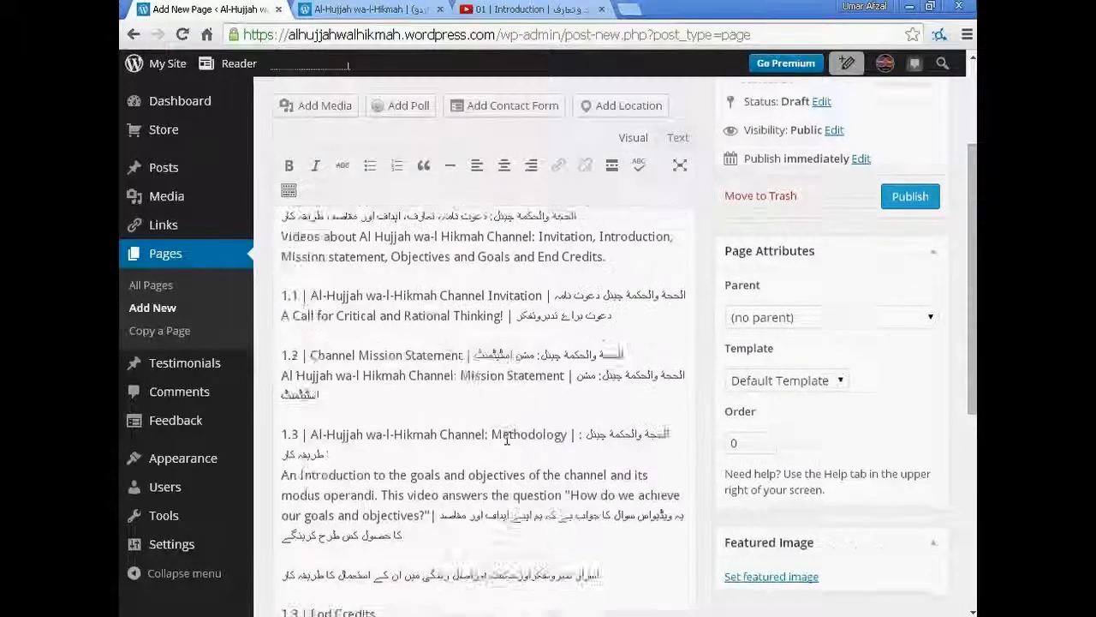
pyautogui.moveTo(451, 261); pyautogui.dragTo(268, 257)
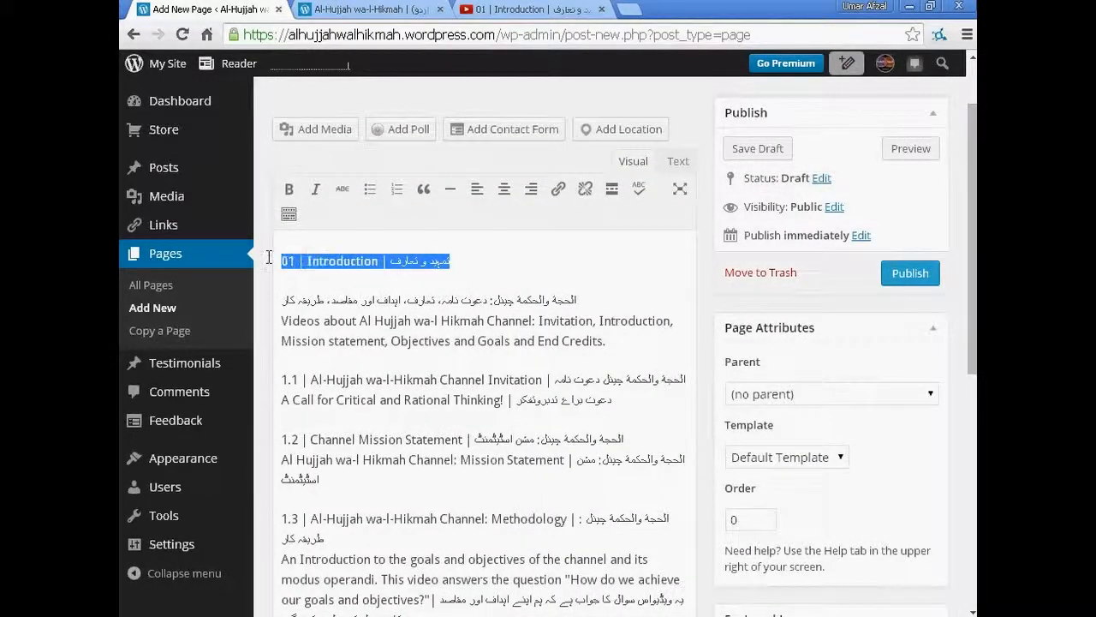
pyautogui.hotkey('ctrl', 'x')
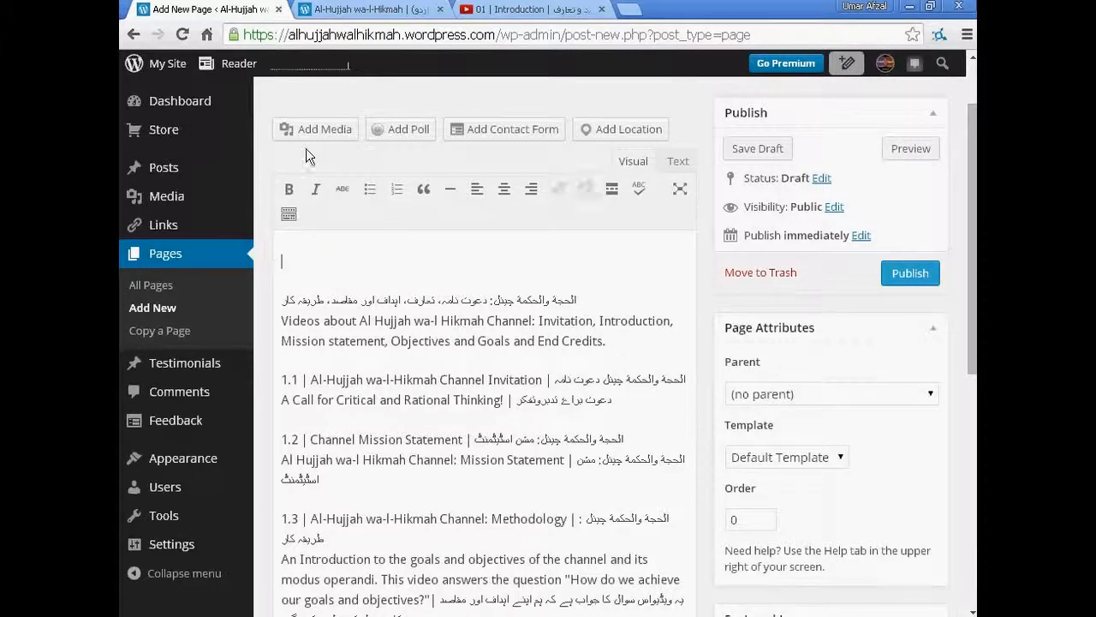
pyautogui.scroll(1, 305, 148)
pyautogui.click(297, 149)
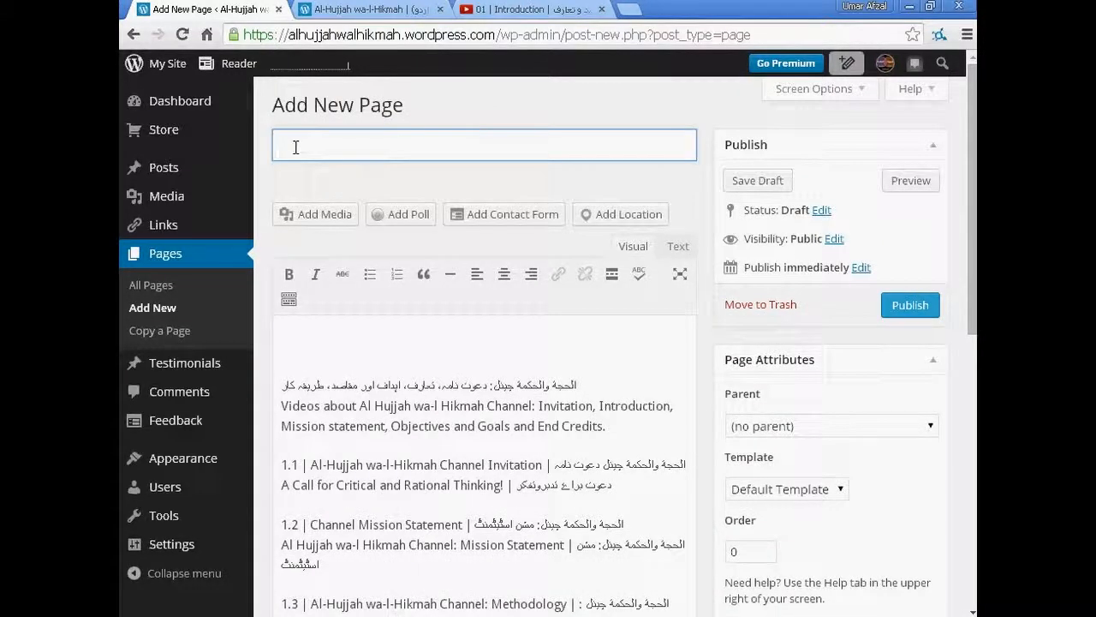
pyautogui.hotkey('ctrl', 'v')
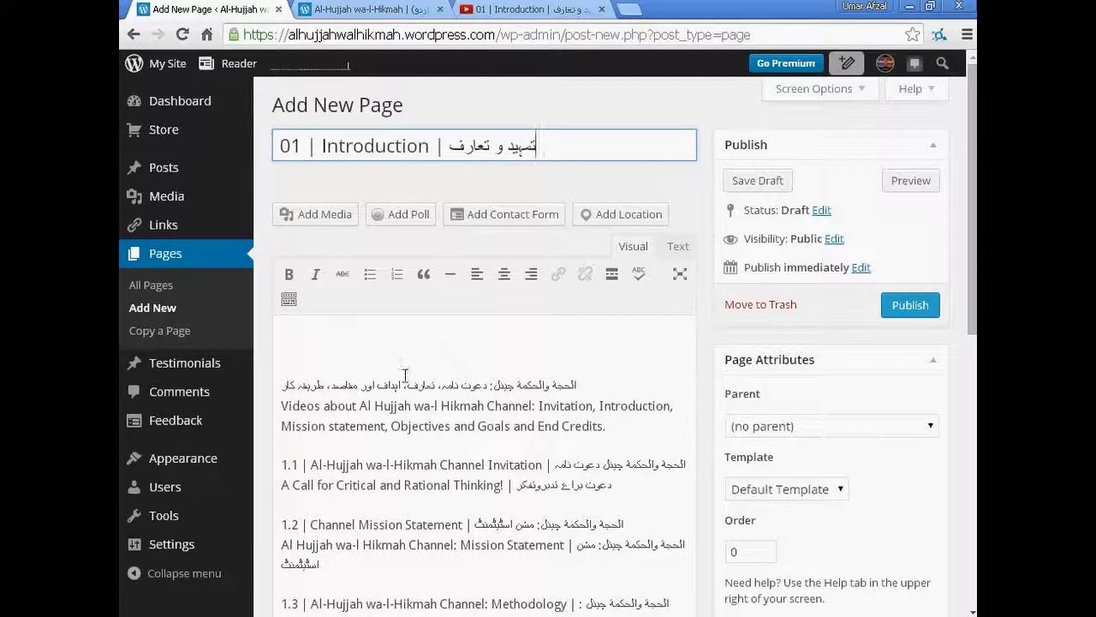
# Step: Embed the "01 | Introduction" YouTube playlist below the page text by inserting its share link as media from a URL
pyautogui.click(350, 345)
pyautogui.scroll(-1, 394, 411)
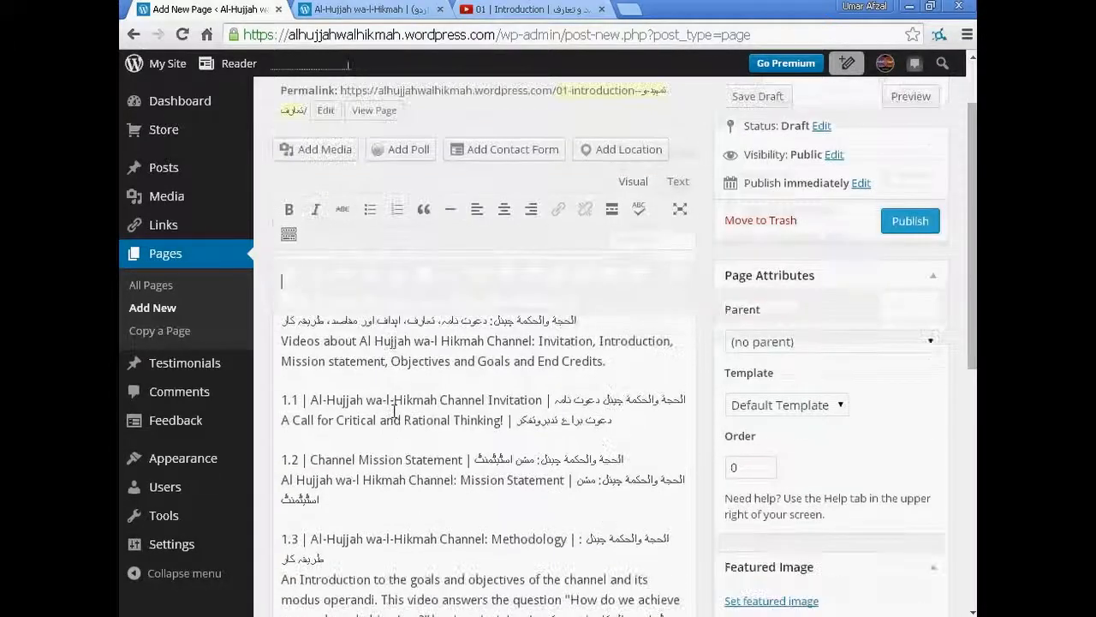
pyautogui.scroll(-3, 394, 411)
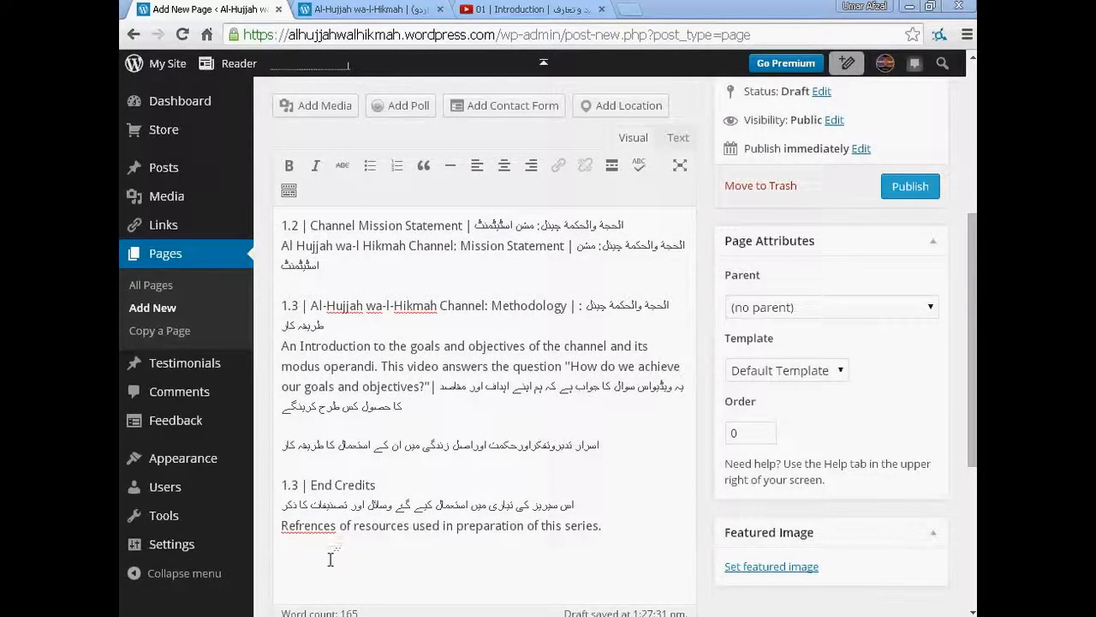
pyautogui.click(333, 115)
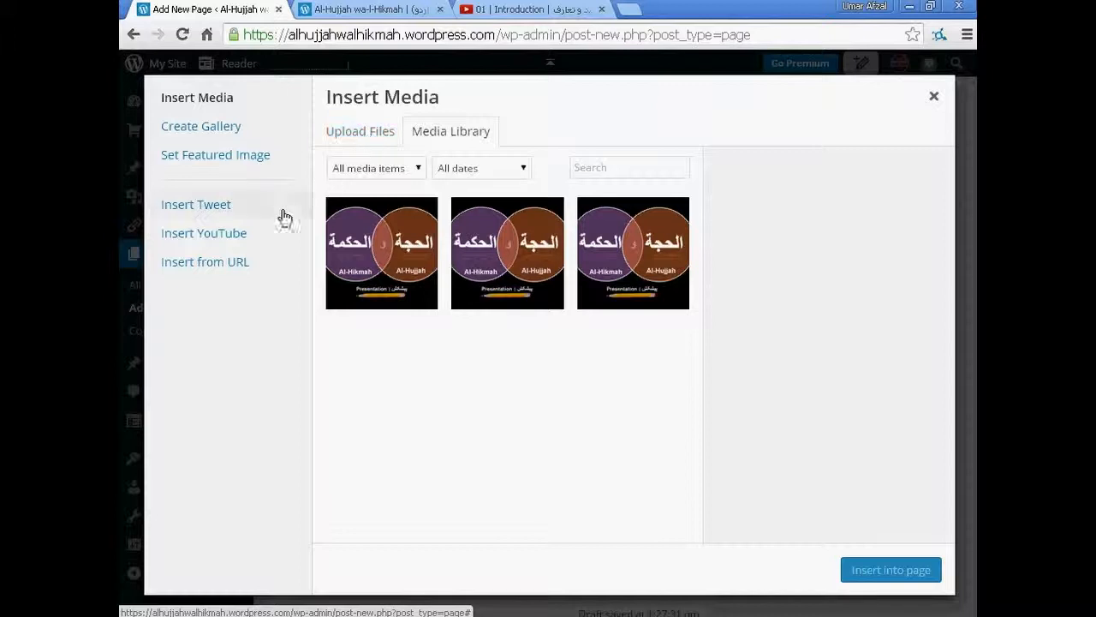
pyautogui.click(229, 271)
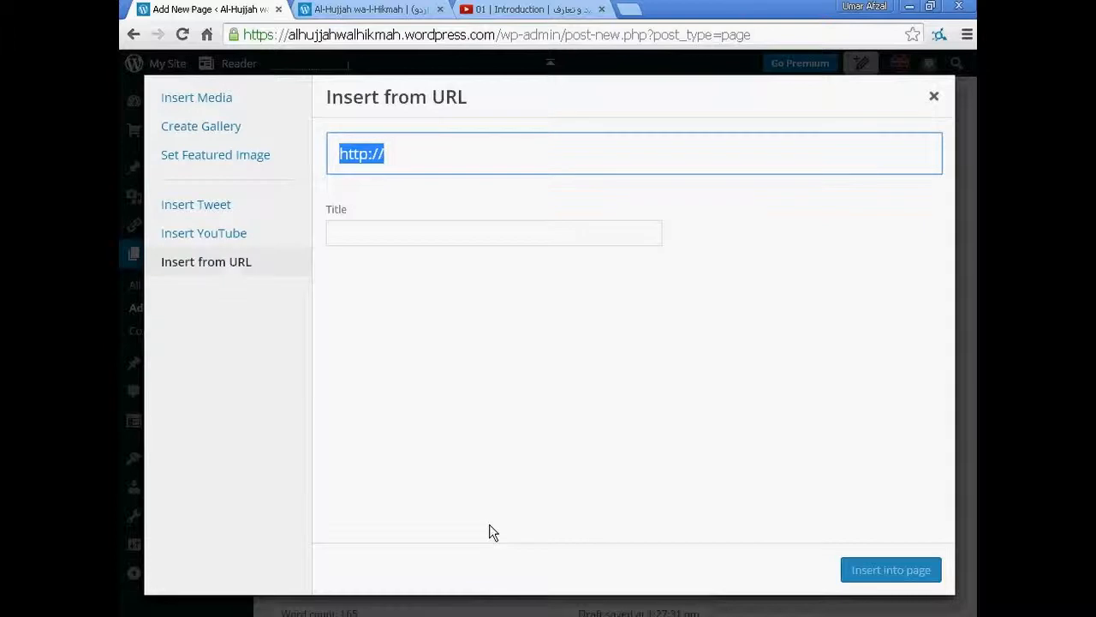
pyautogui.click(492, 10)
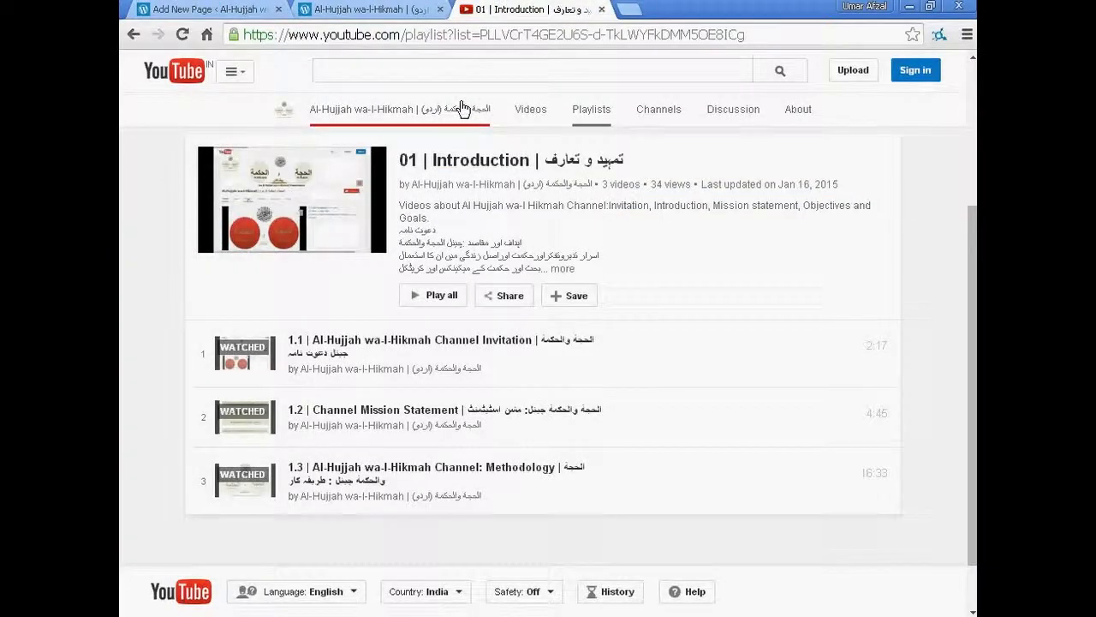
pyautogui.click(504, 297)
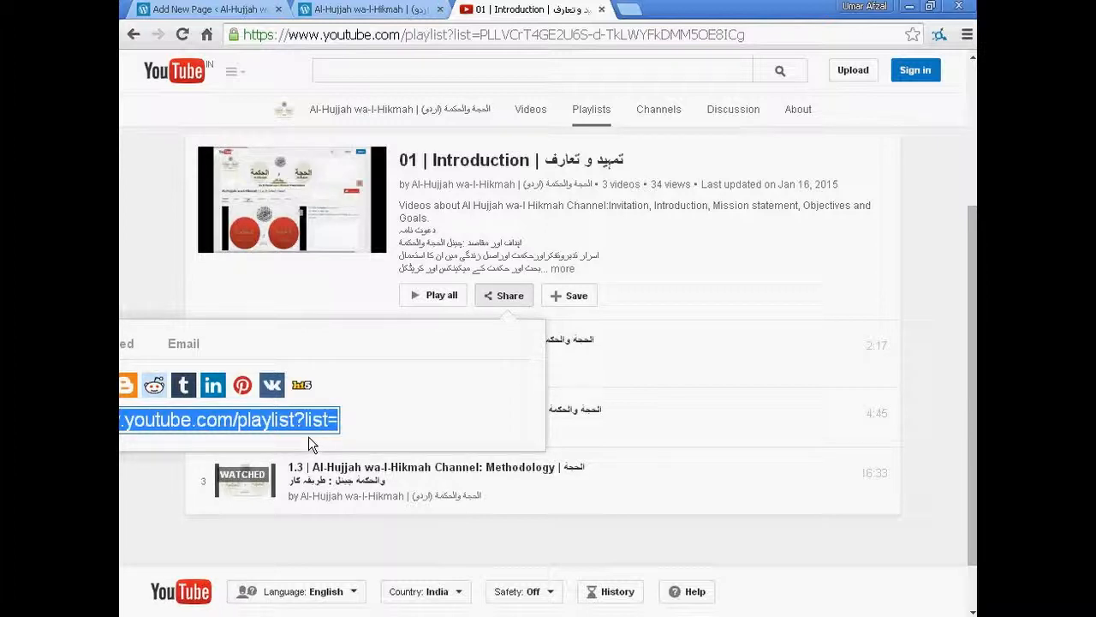
pyautogui.click(210, 9)
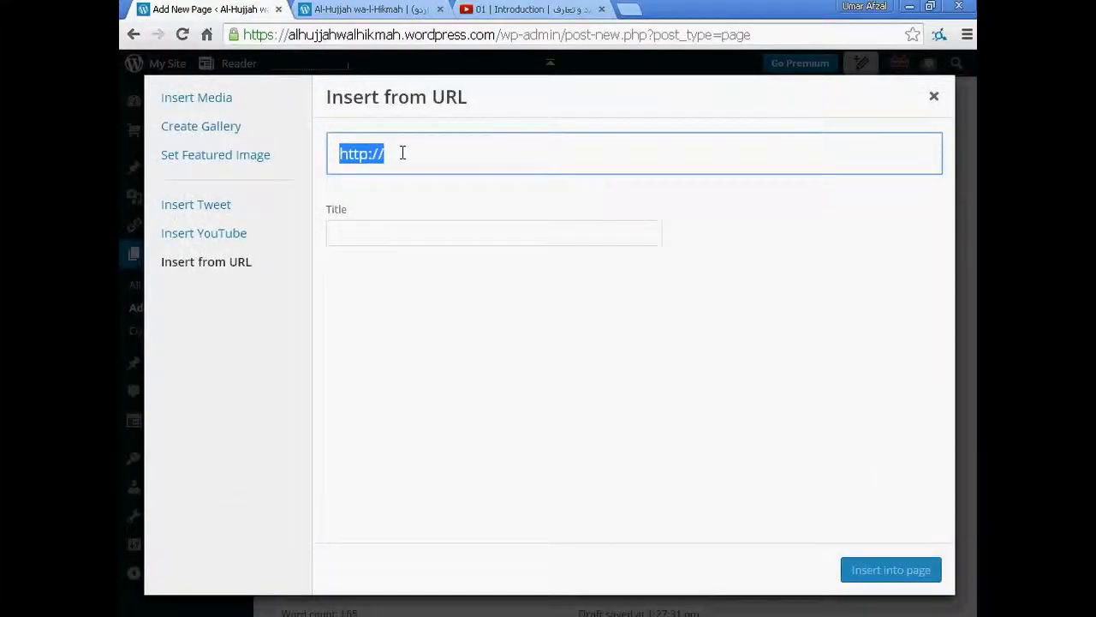
pyautogui.hotkey('ctrl', 'v')
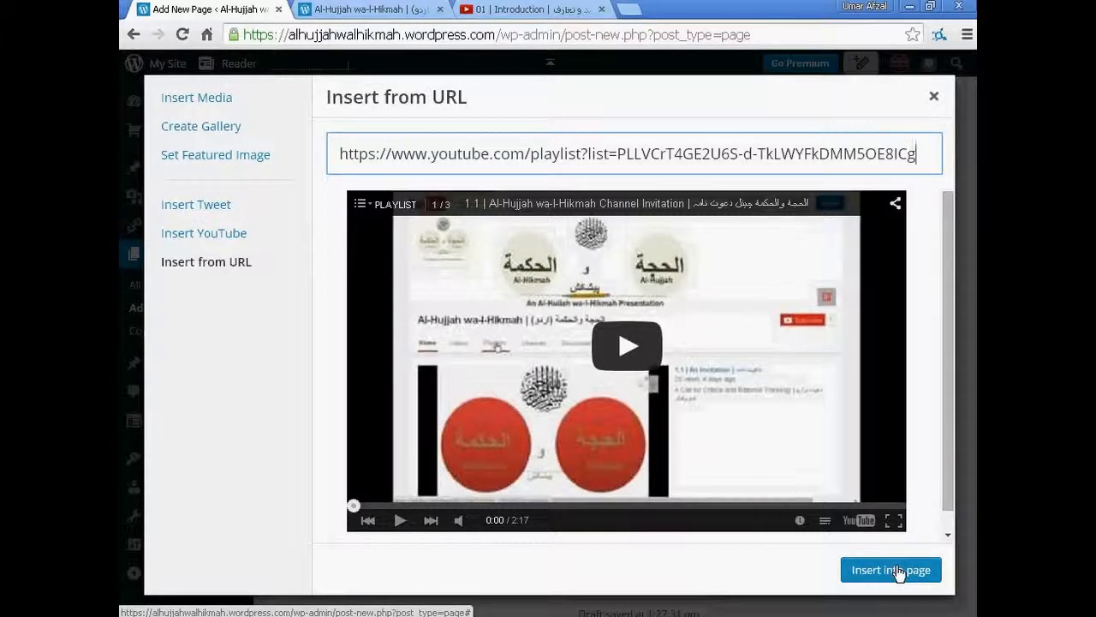
pyautogui.click(897, 570)
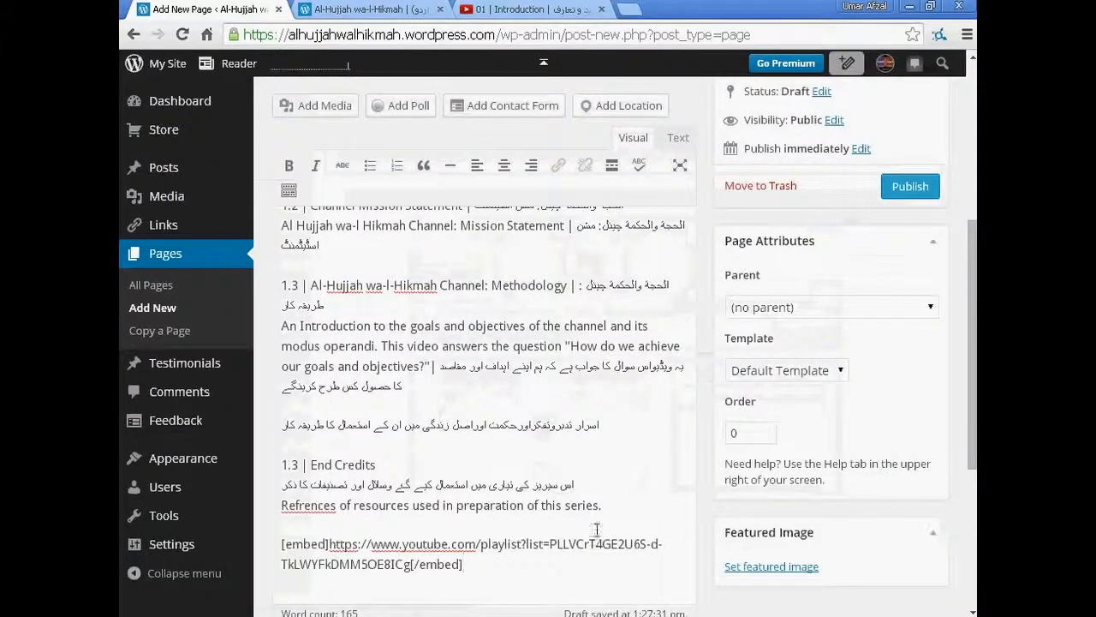
# Step: Set "Chapters || ابواب" as the Introduction page's parent and publish the page
pyautogui.scroll(-1, 490, 545)
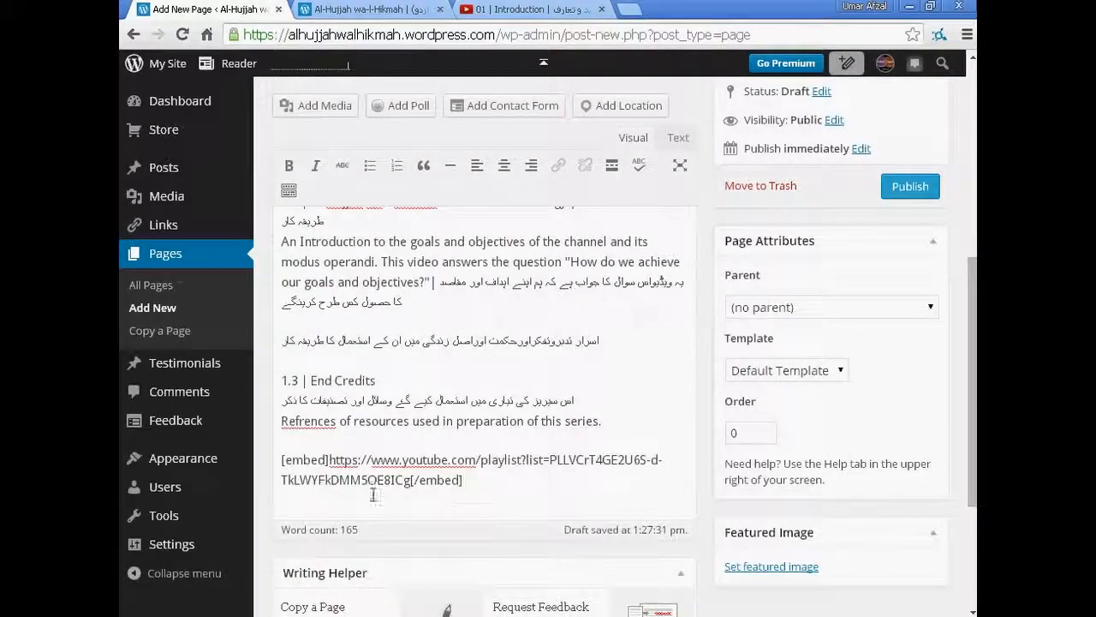
pyautogui.scroll(5, 598, 421)
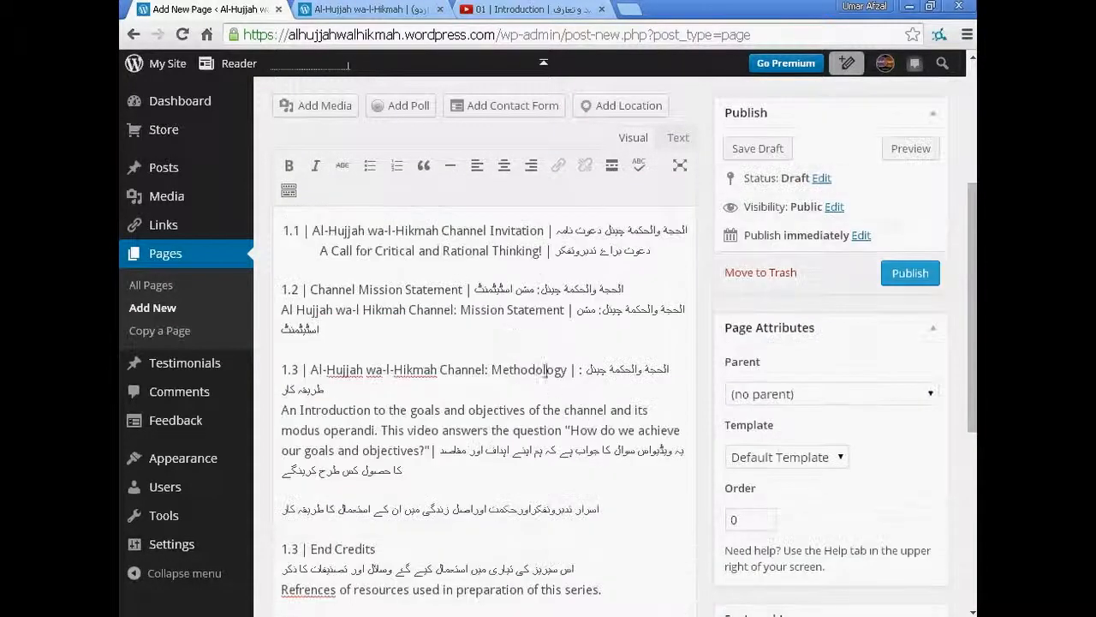
pyautogui.scroll(-1, 484, 318)
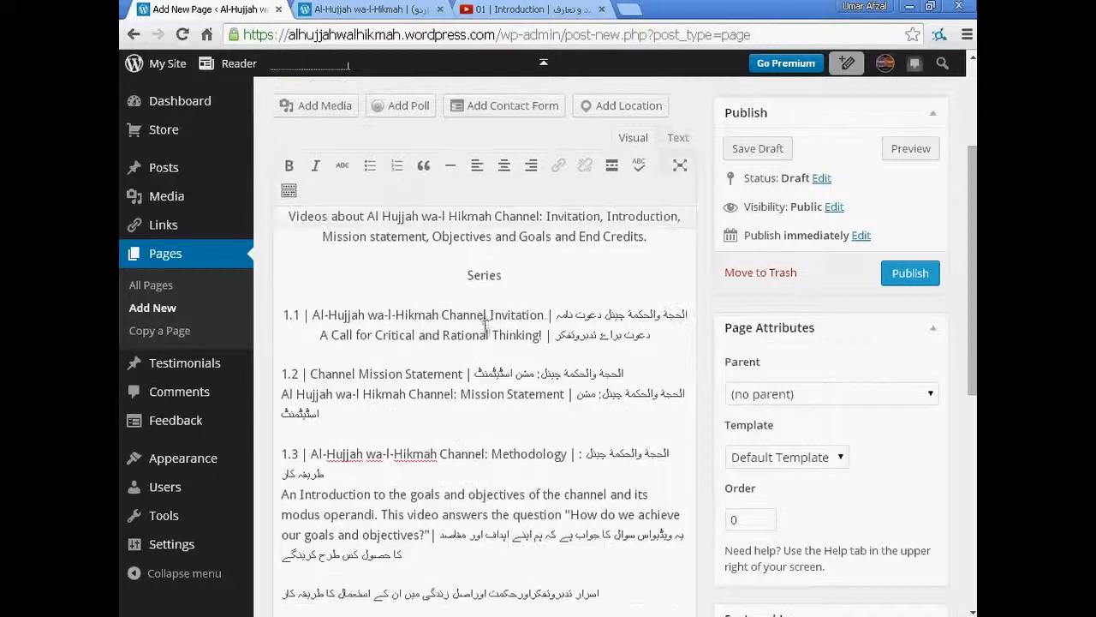
pyautogui.scroll(-1, 570, 298)
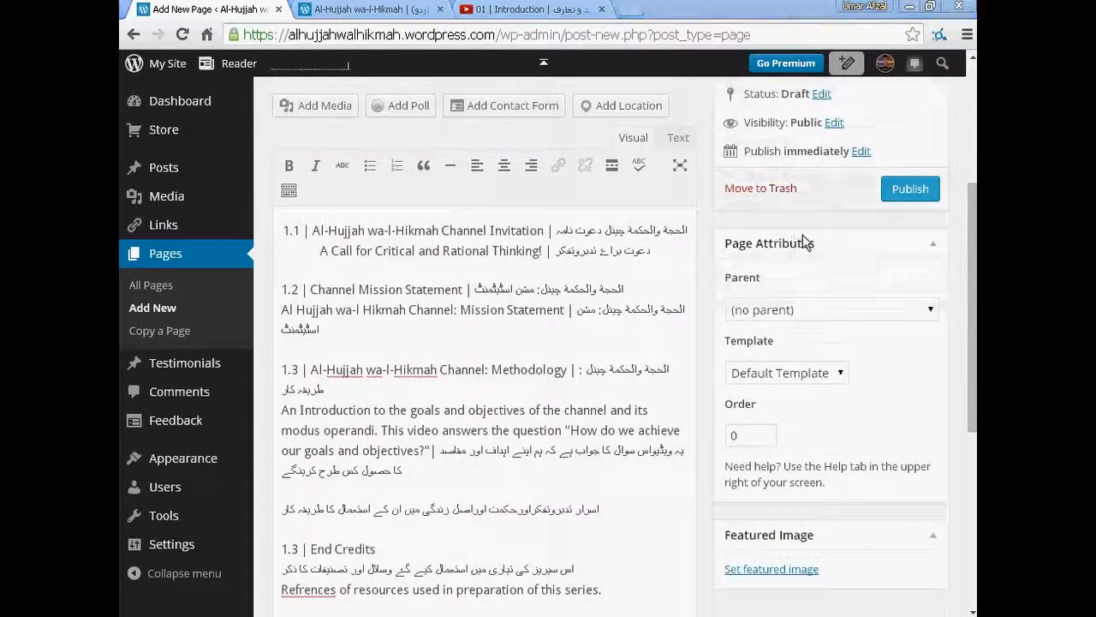
pyautogui.scroll(3, 805, 242)
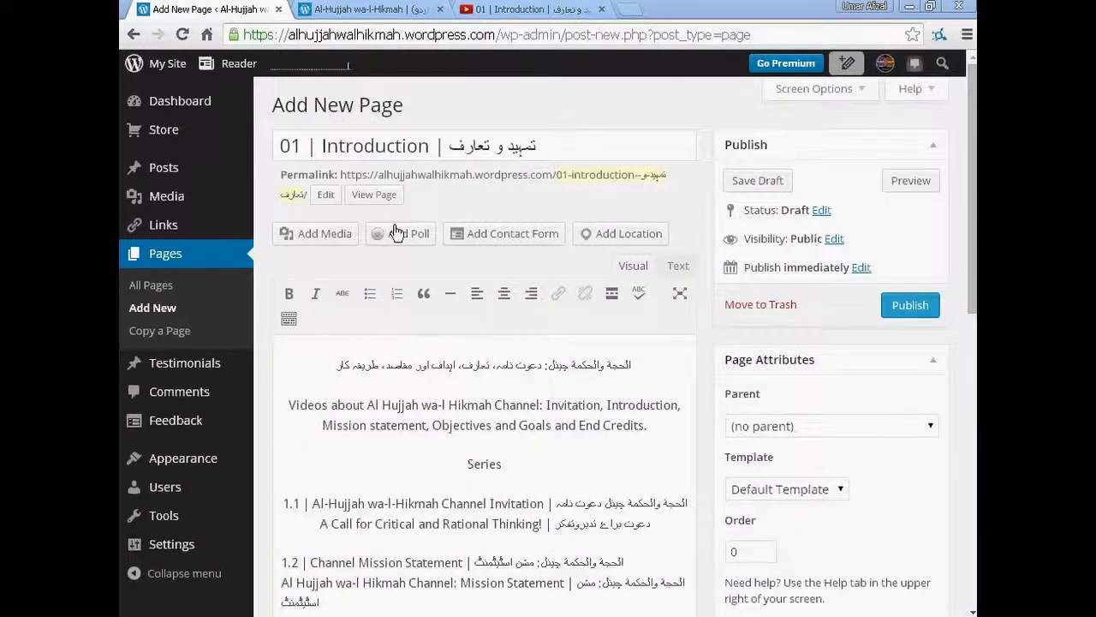
pyautogui.click(474, 454)
pyautogui.scroll(-4, 477, 446)
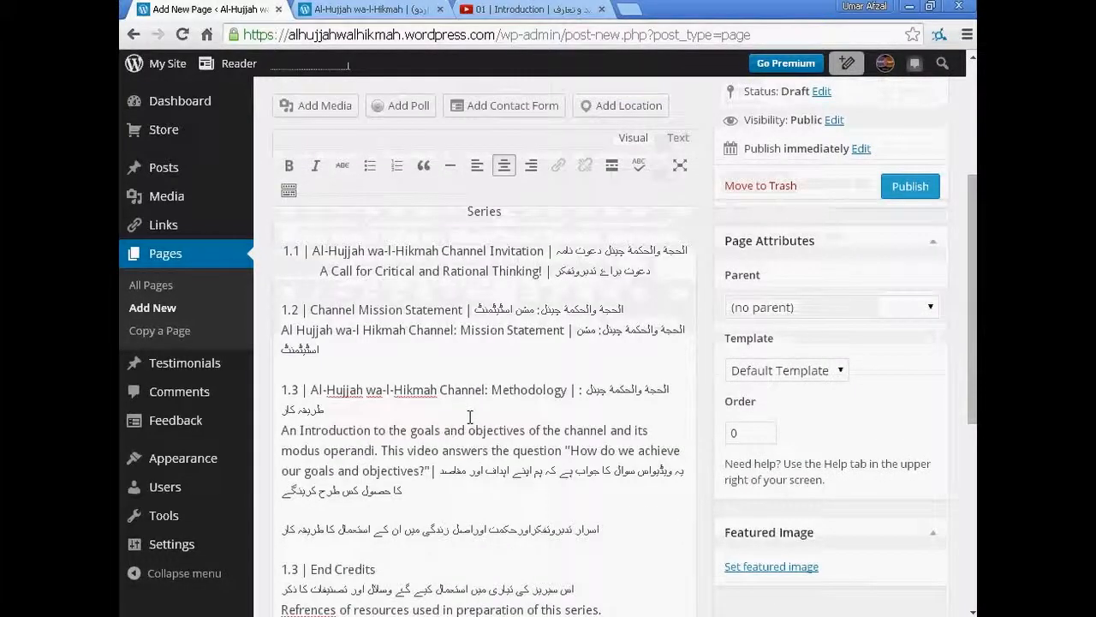
pyautogui.click(814, 309)
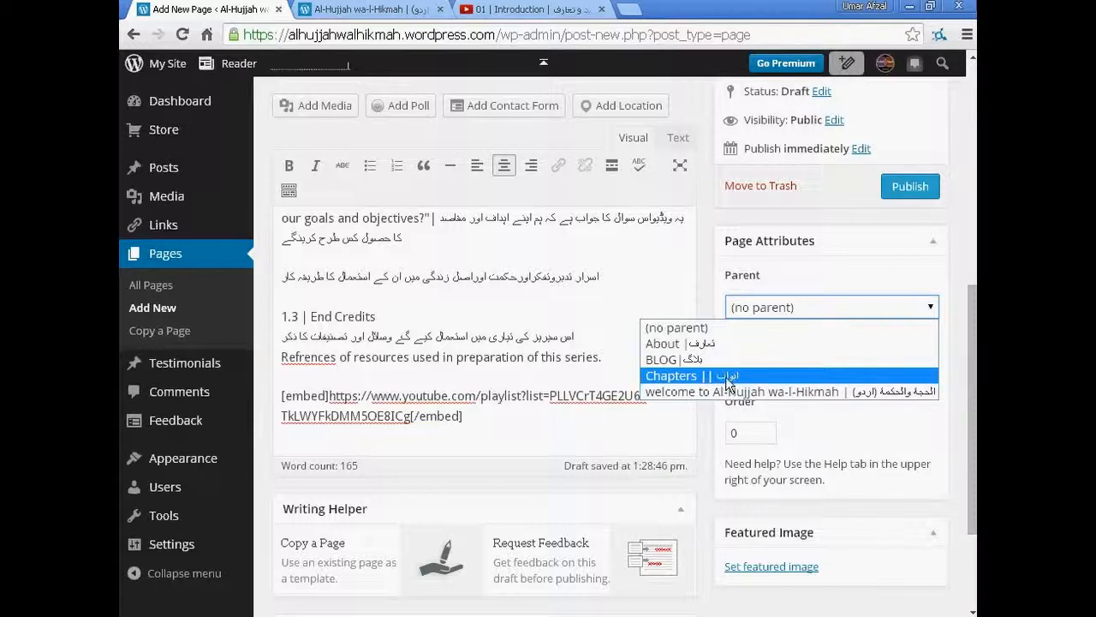
pyautogui.click(727, 377)
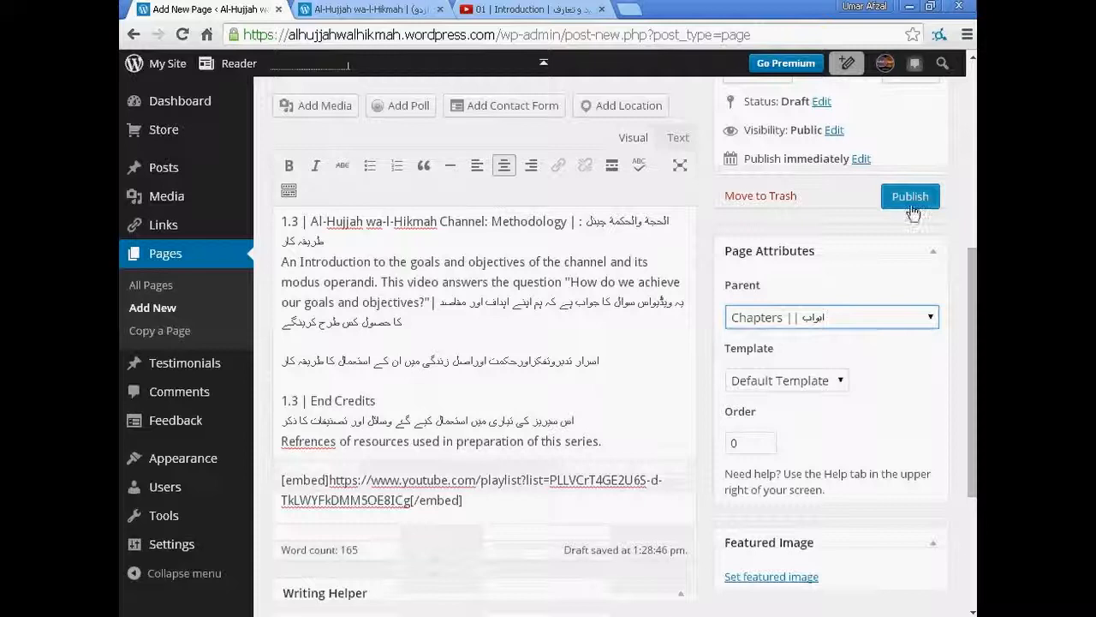
pyautogui.click(911, 200)
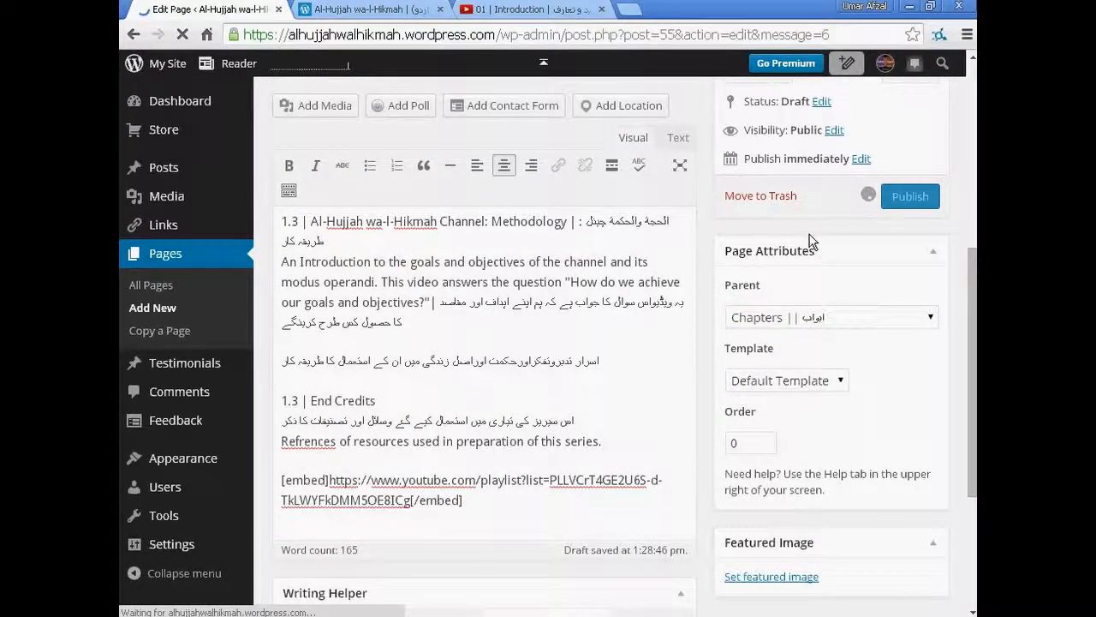
# Step: Reload the live site, open the Introduction page under Chapters, and examine its text and embedded playlist
pyautogui.hotkey('ctrl', 'Tab')
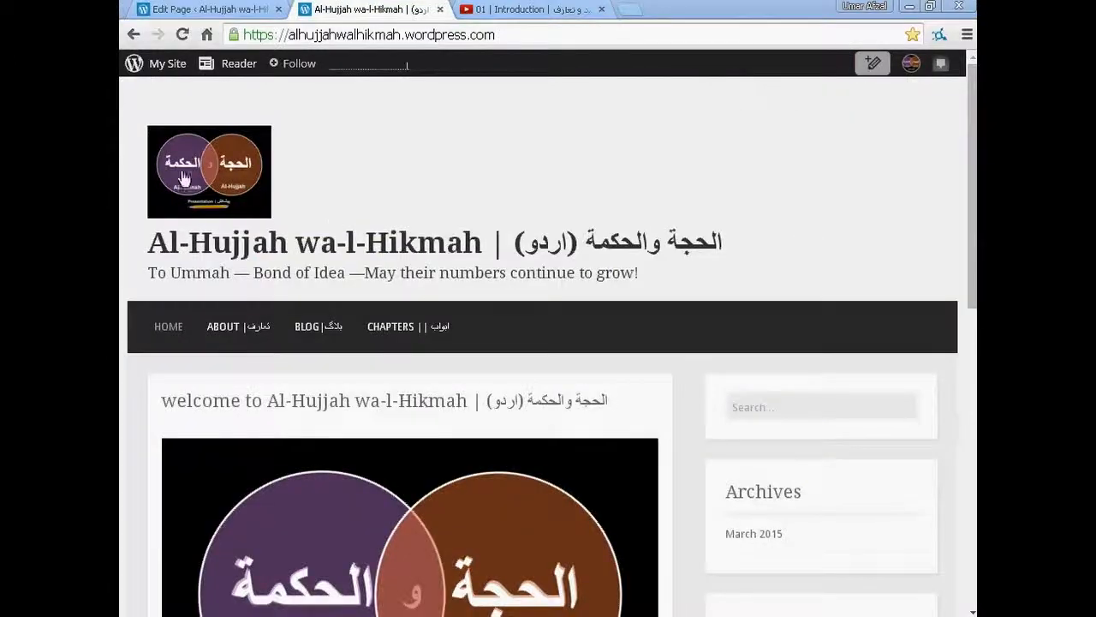
pyautogui.click(182, 34)
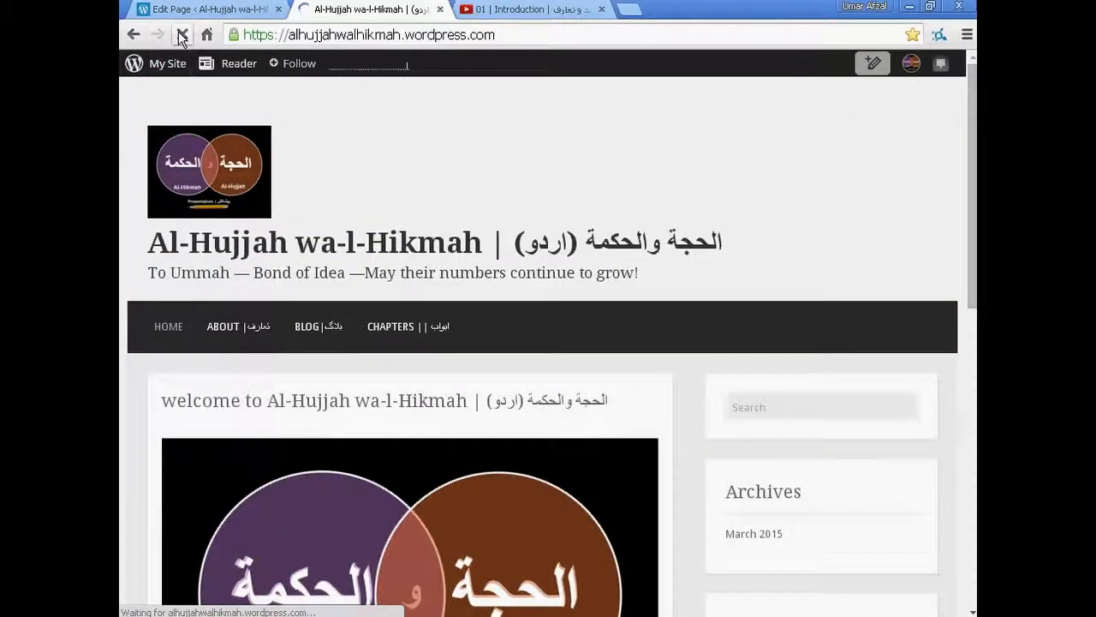
pyautogui.moveTo(412, 326)
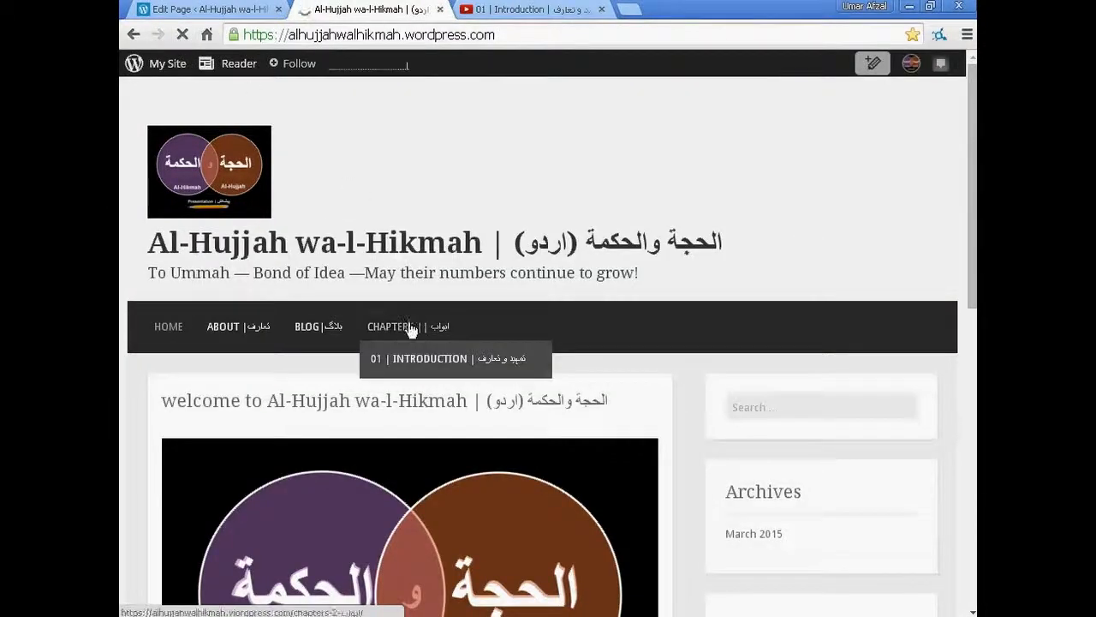
pyautogui.click(480, 364)
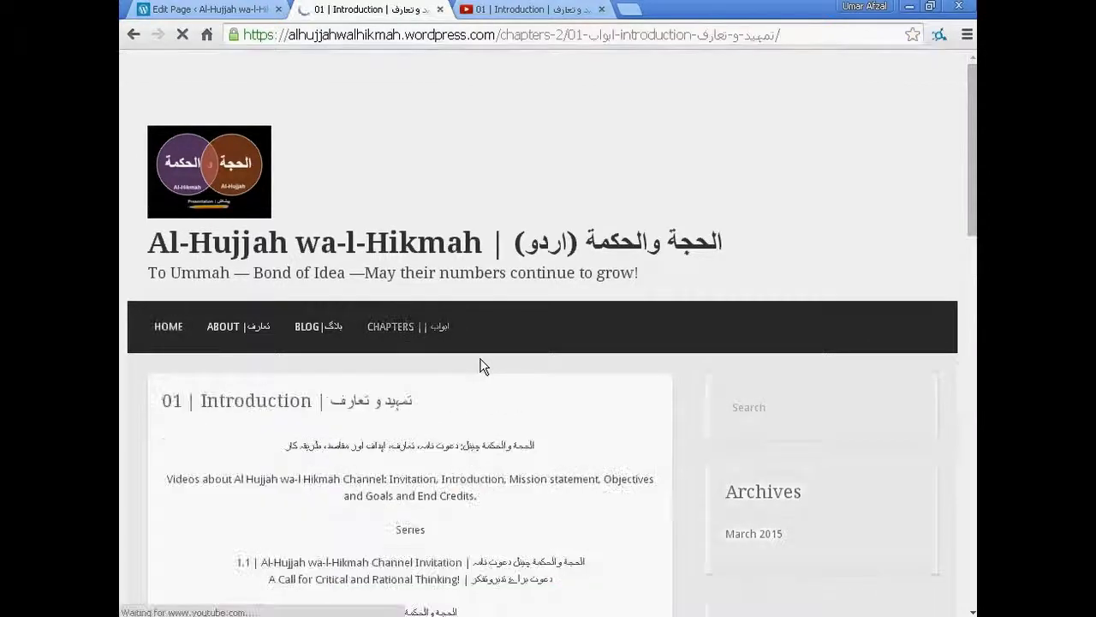
pyautogui.scroll(-1, 417, 383)
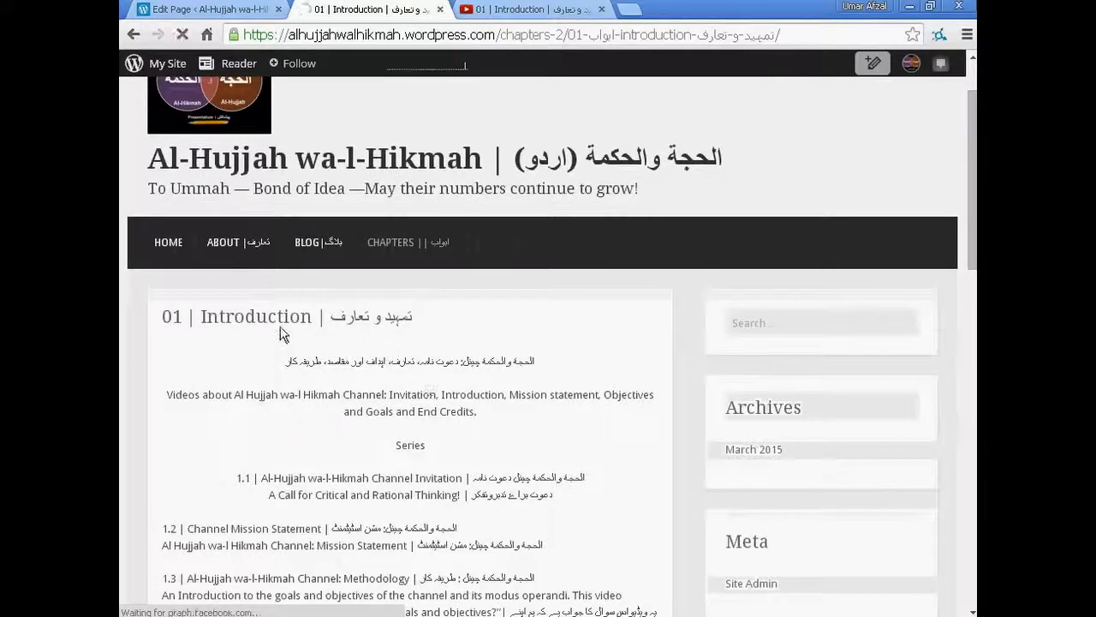
pyautogui.scroll(-2, 417, 383)
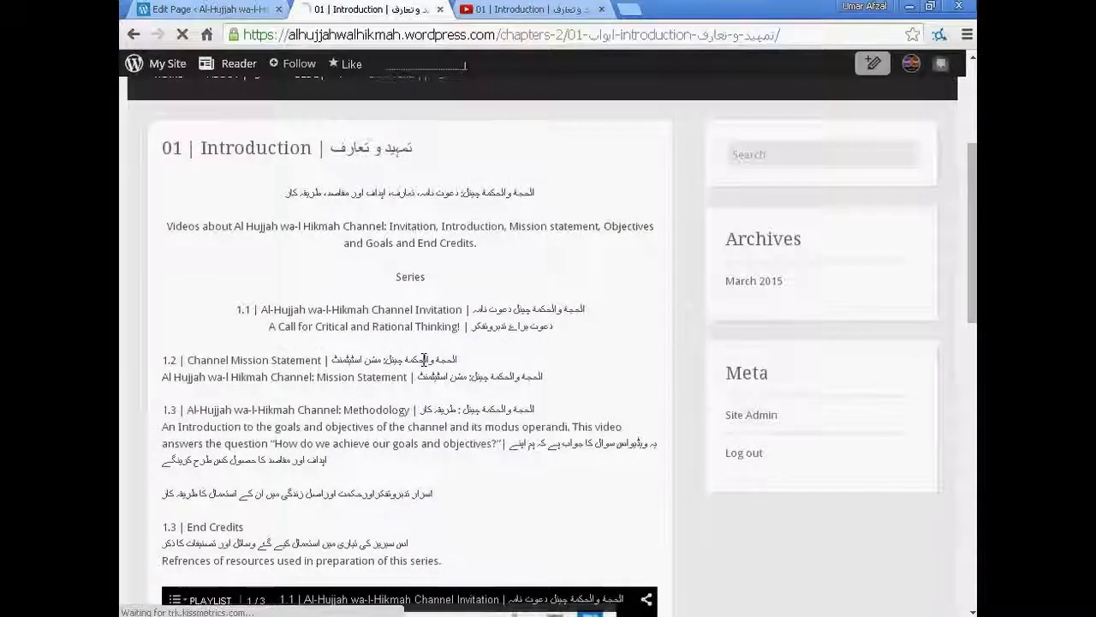
pyautogui.scroll(-1, 426, 361)
pyautogui.scroll(-1, 414, 304)
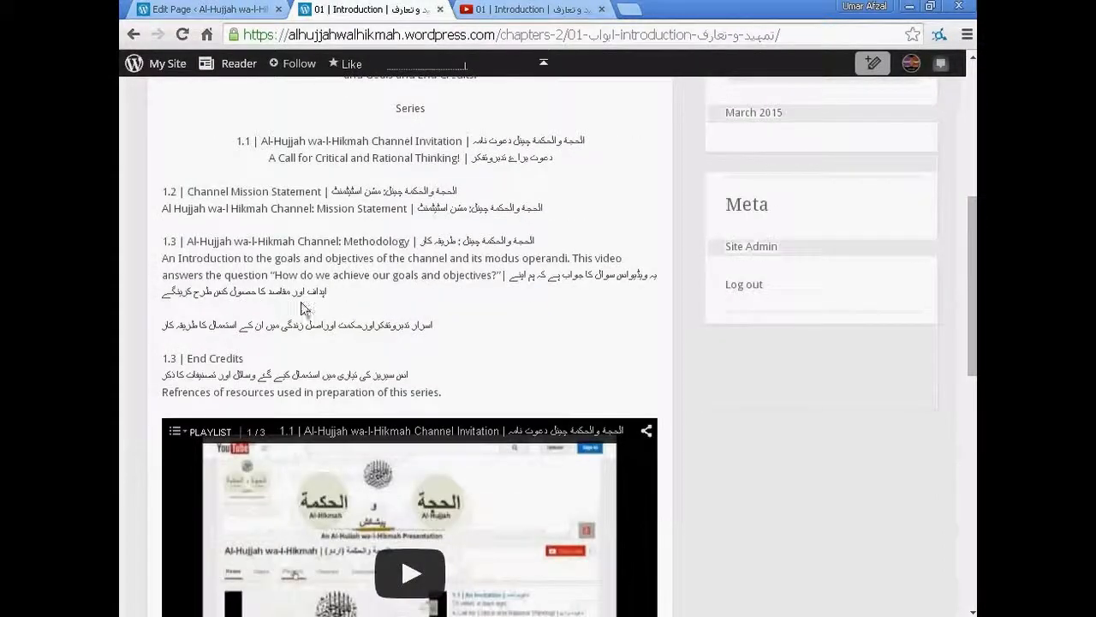
# Step: Examine the rest of the live Introduction page, from the embedded playlist player down to the sharing buttons and reply form
pyautogui.scroll(-2, 377, 423)
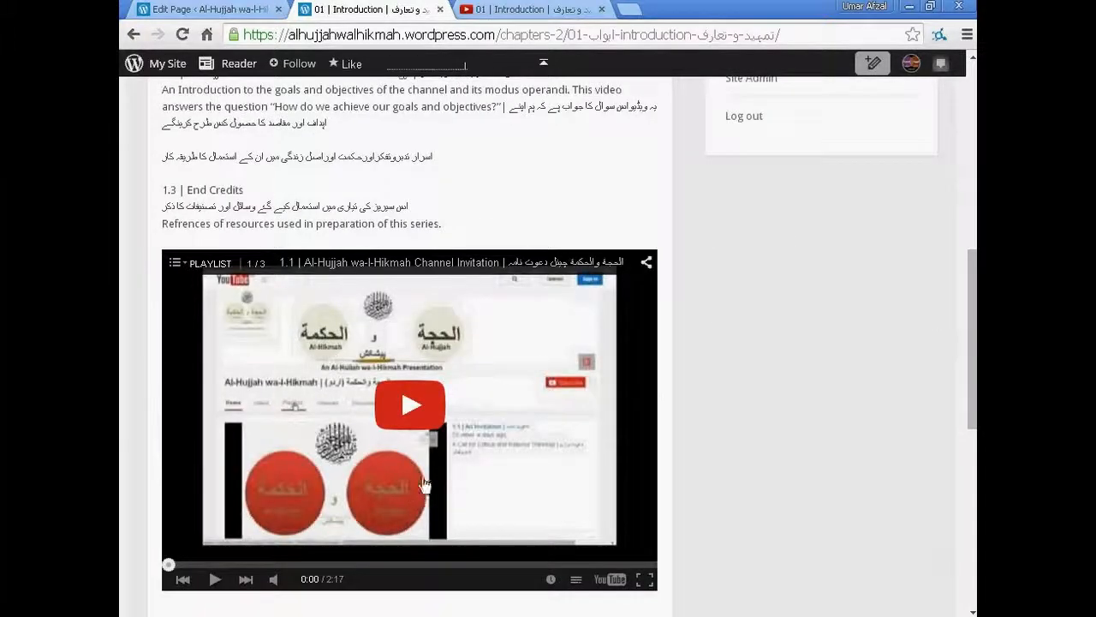
pyautogui.scroll(-1, 417, 503)
pyautogui.scroll(-2, 410, 514)
pyautogui.scroll(-4, 410, 509)
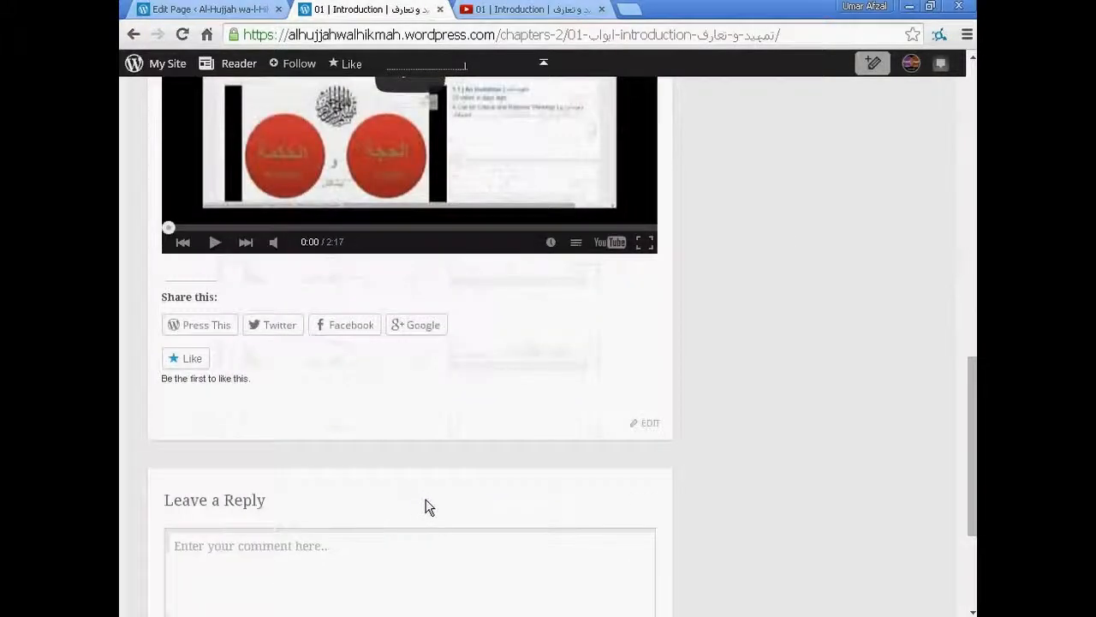
pyautogui.scroll(8, 429, 506)
pyautogui.scroll(6, 438, 377)
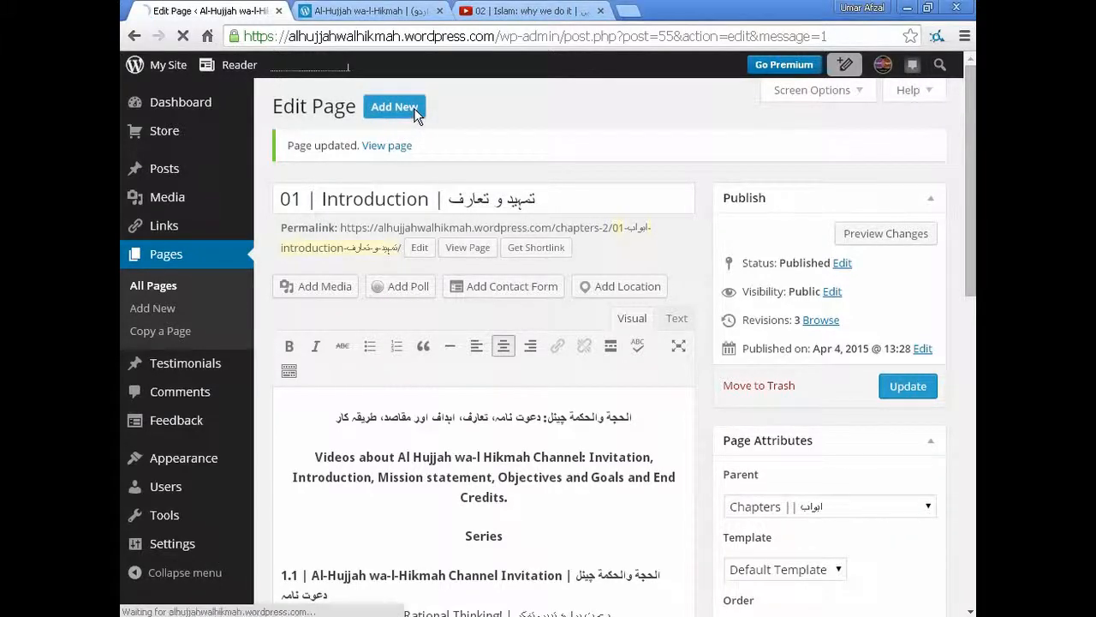
# Step: Create a new page and paste the copied "02 | Islam: why we do it" playlist descriptions into its body
pyautogui.click(415, 111)
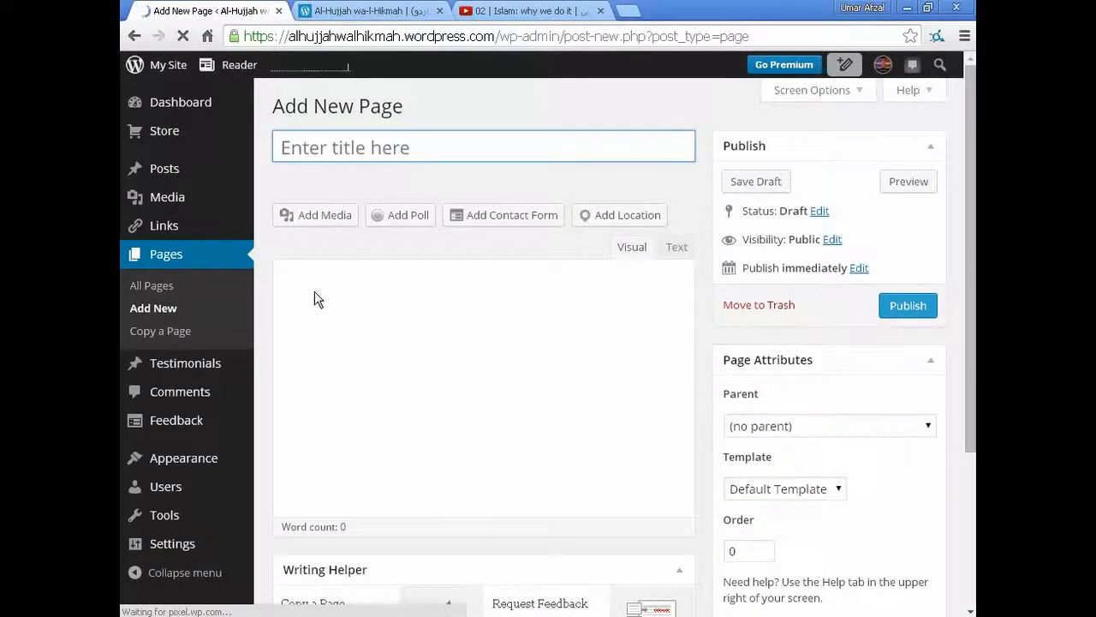
pyautogui.scroll(-2, 347, 364)
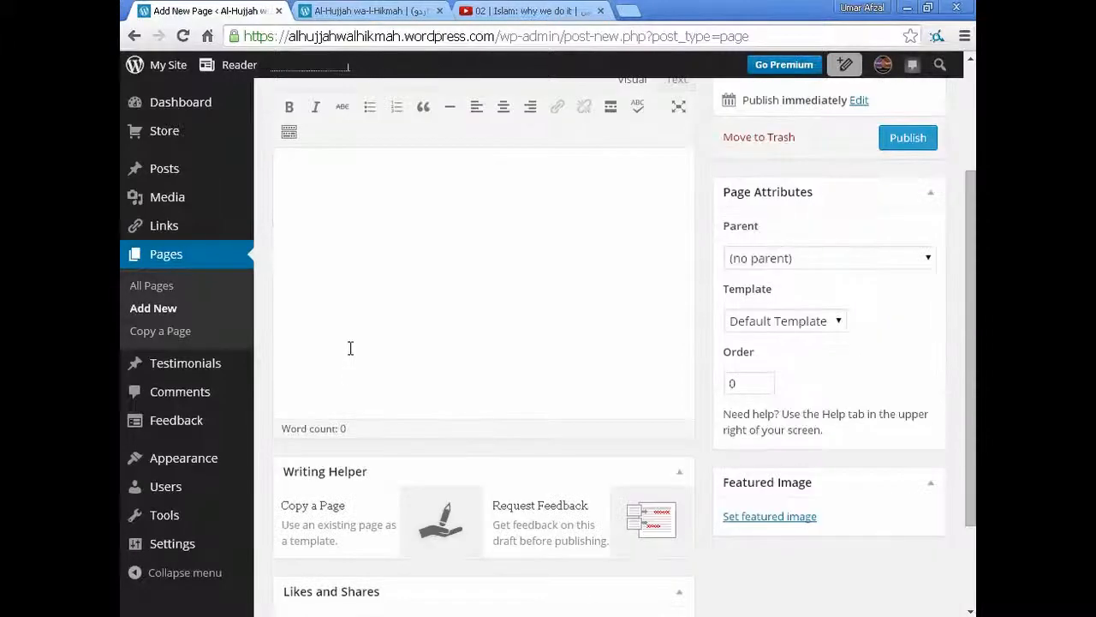
pyautogui.scroll(2, 350, 348)
pyautogui.click(328, 332)
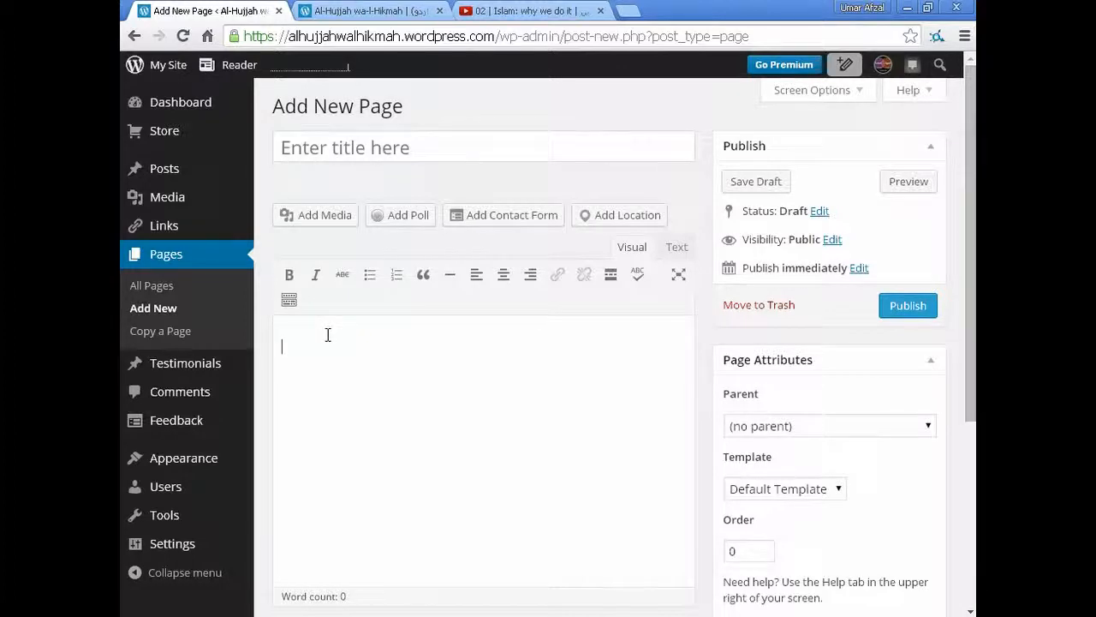
pyautogui.hotkey('ctrl', 'v')
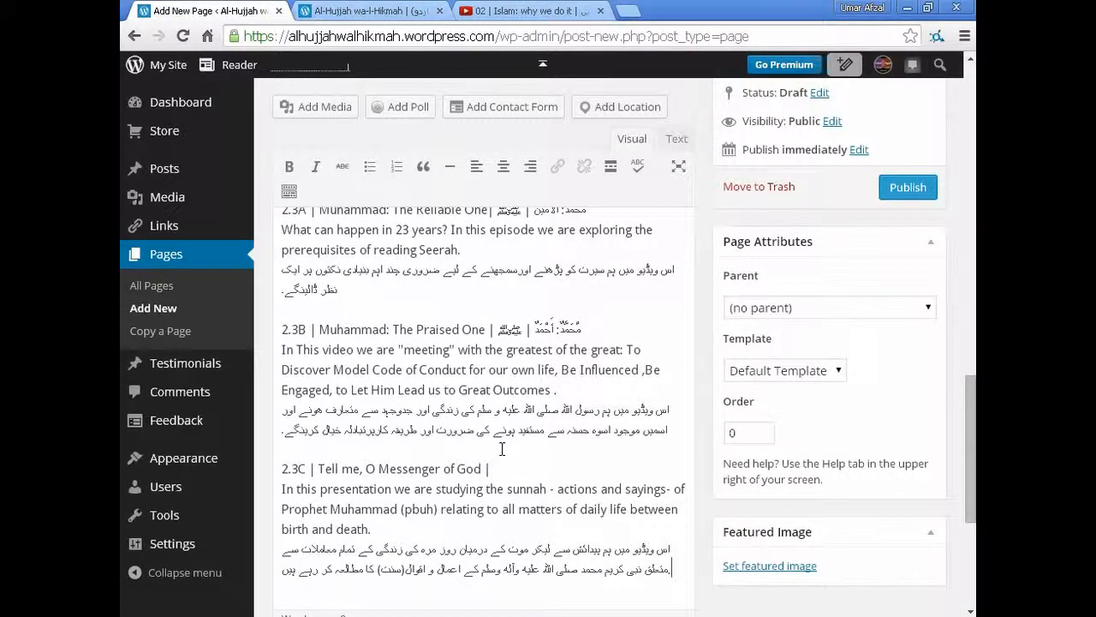
pyautogui.scroll(8, 502, 449)
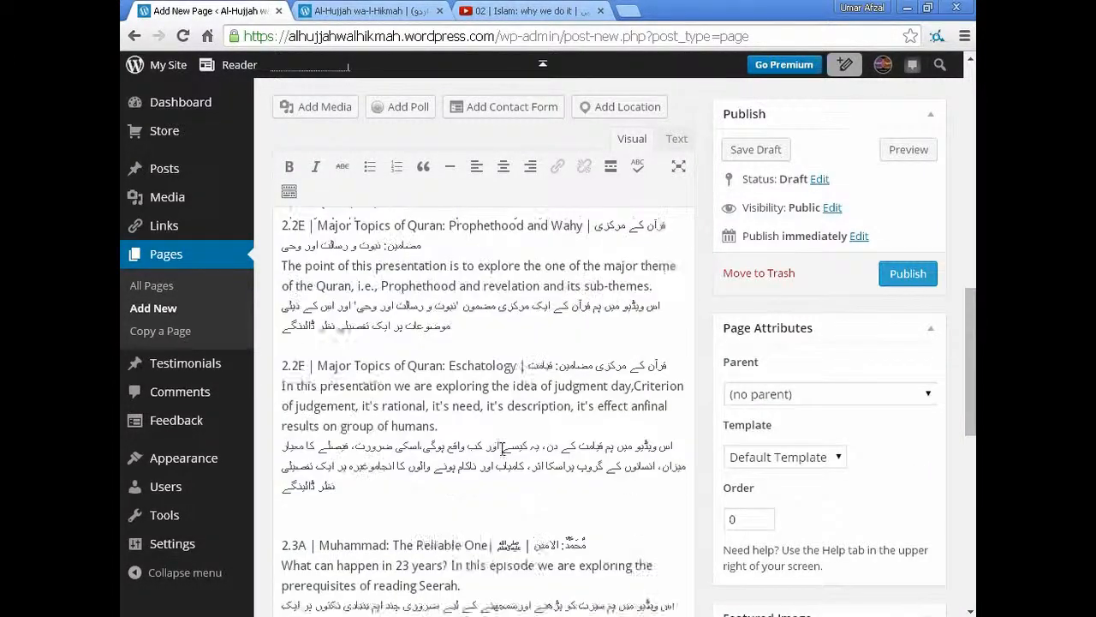
pyautogui.scroll(6, 502, 448)
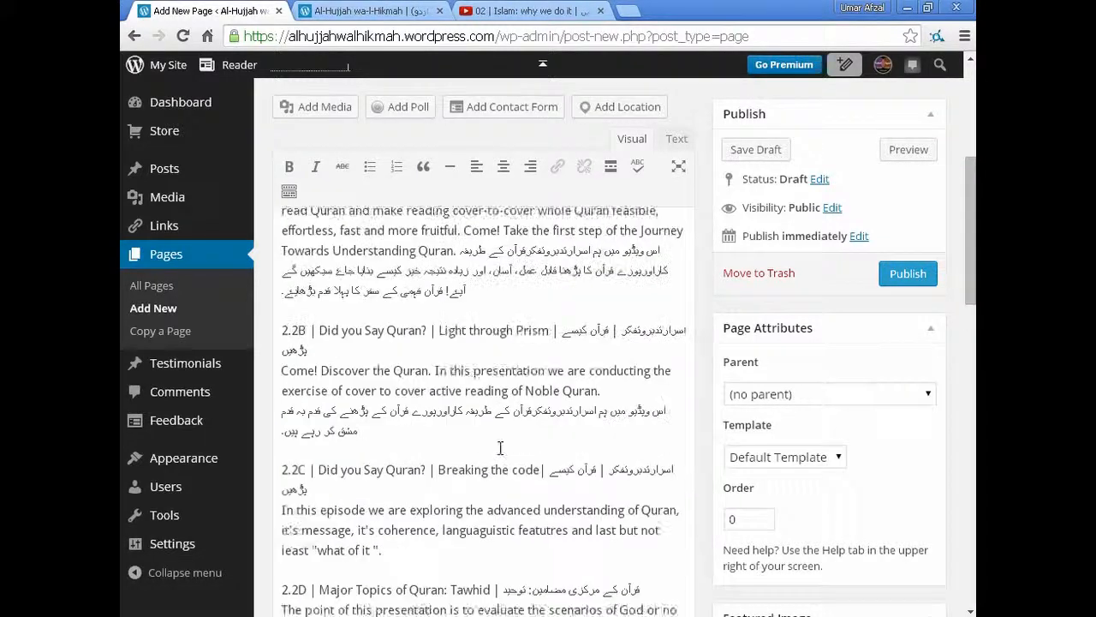
pyautogui.scroll(6, 500, 448)
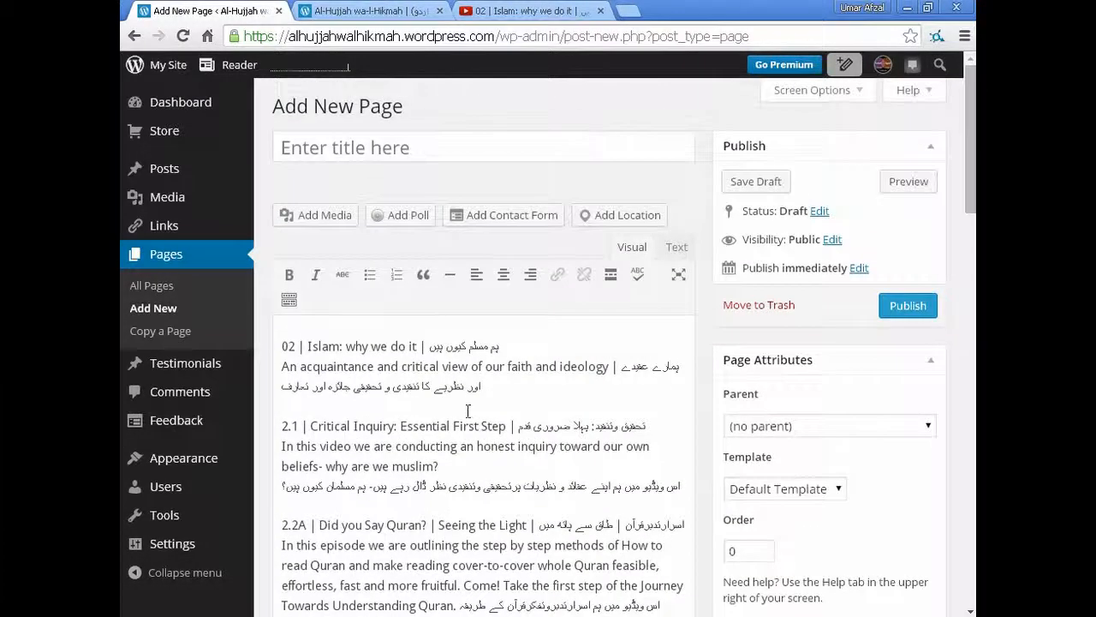
# Step: Move the heading line "02 | Islam: why we do it | ہم مسلم کیوں ہیں" out of the body text into the page title
pyautogui.moveTo(503, 346); pyautogui.dragTo(280, 346)
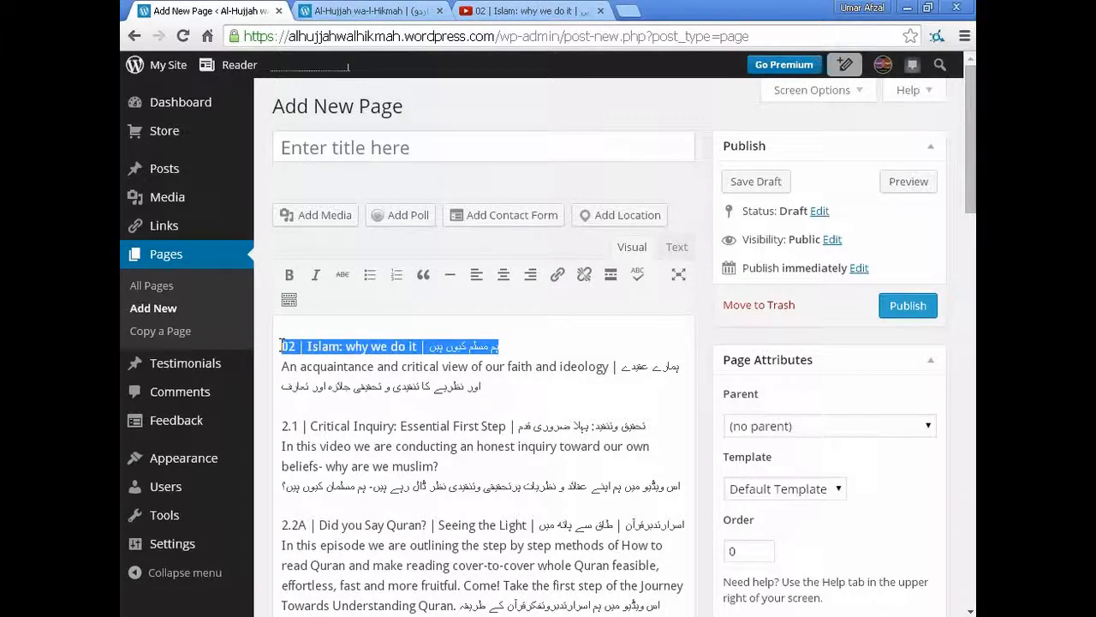
pyautogui.hotkey('ctrl', 'x')
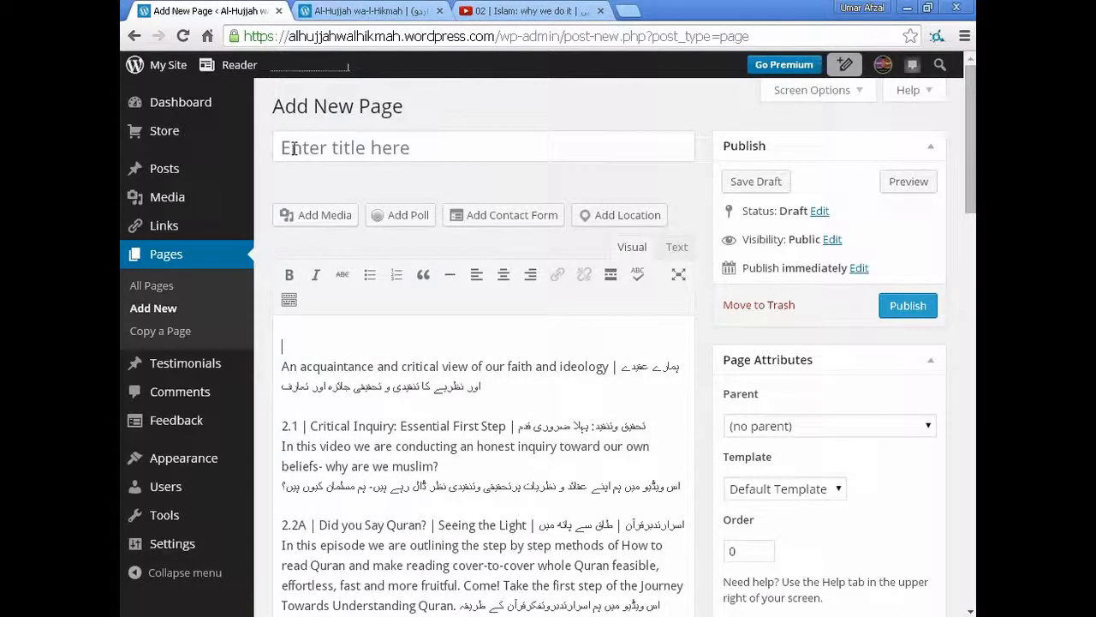
pyautogui.click(294, 149)
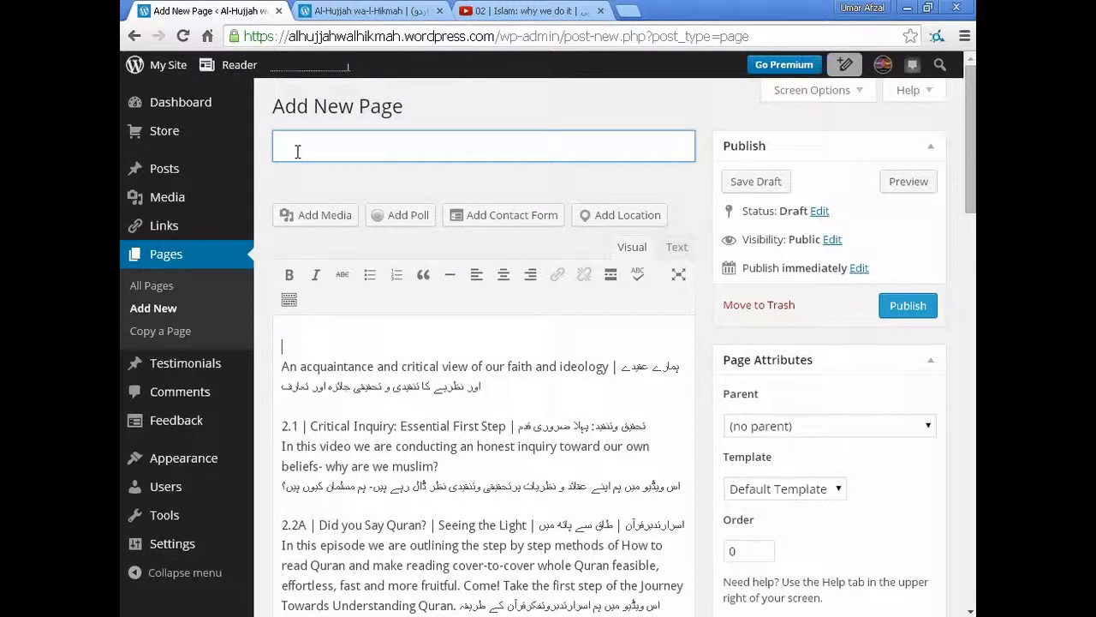
pyautogui.hotkey('ctrl', 'v')
# Step: Replace "we do it" in the page title with "do we submit"
pyautogui.moveTo(418, 147); pyautogui.dragTo(481, 150)
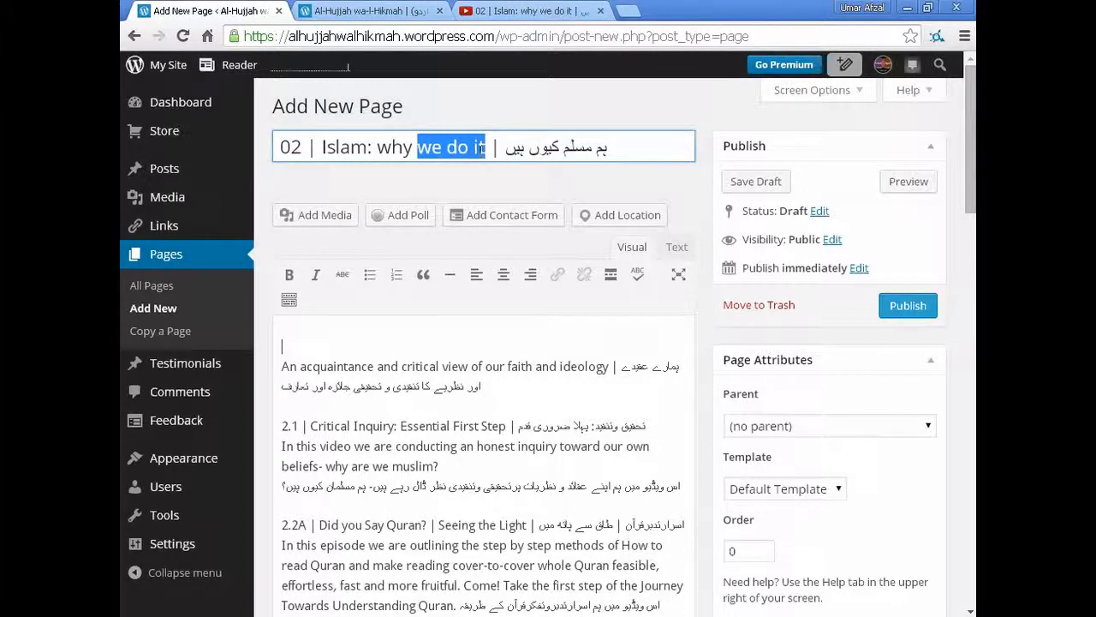
pyautogui.write('d')
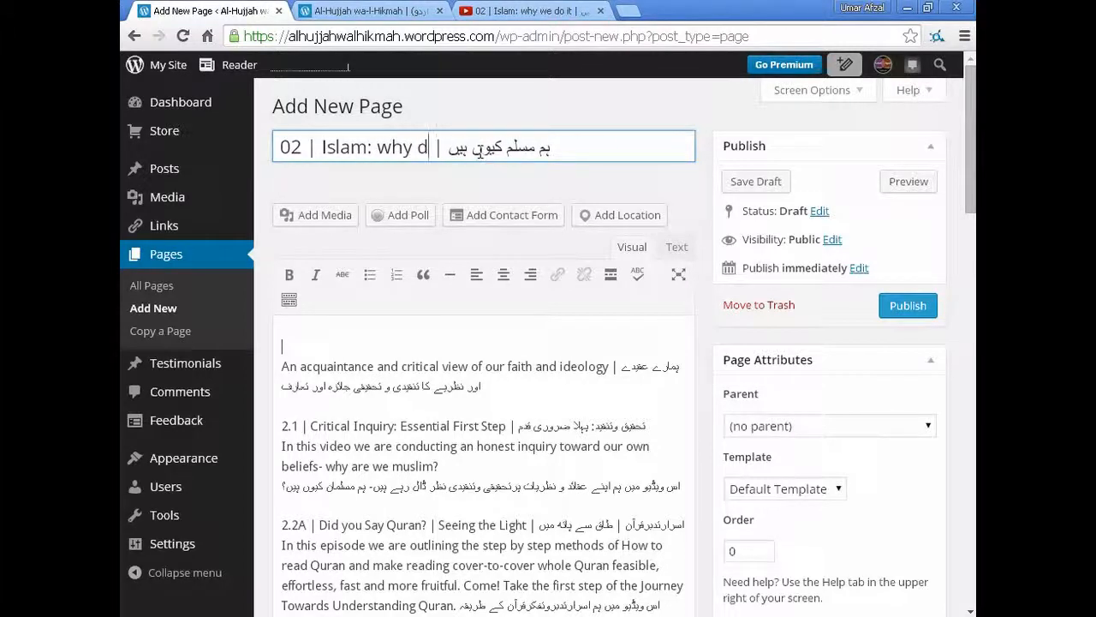
pyautogui.write('o')
pyautogui.write(' we')
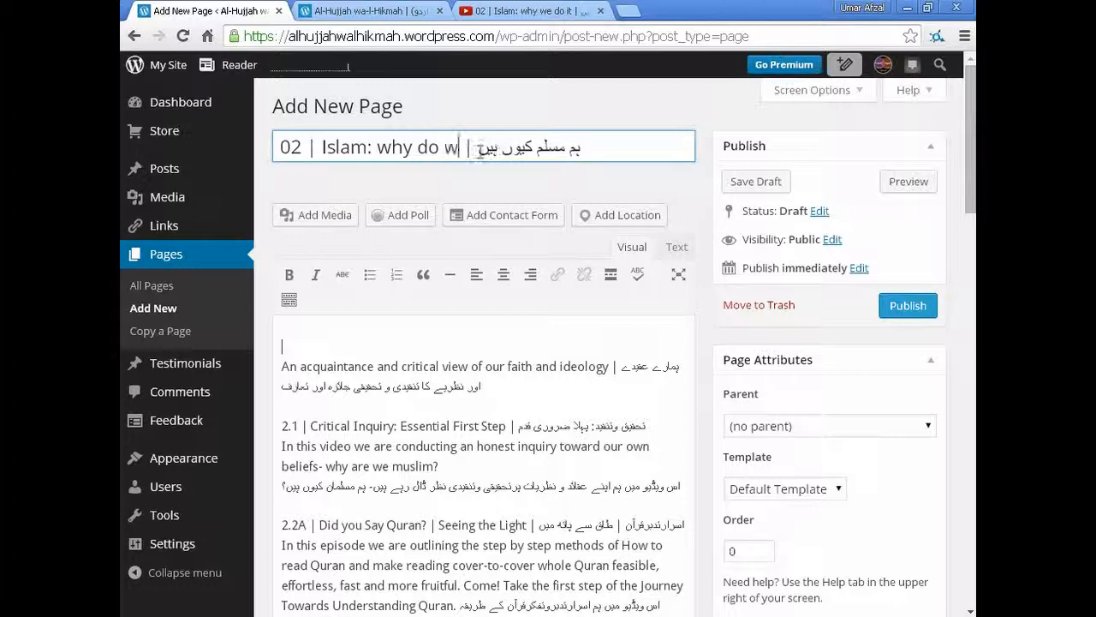
pyautogui.write(' subm')
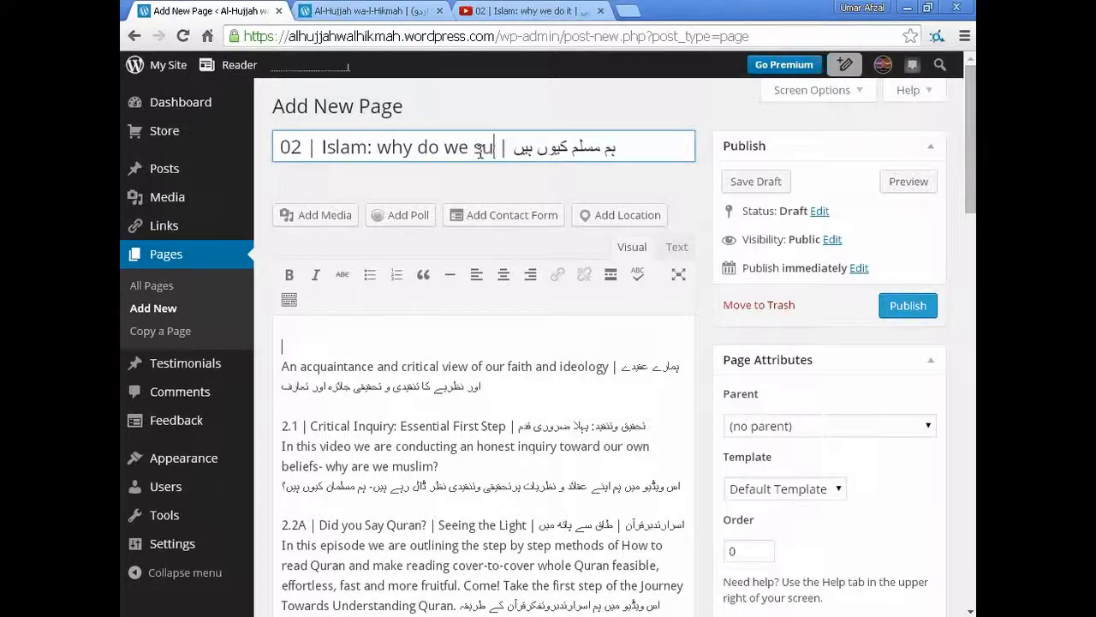
pyautogui.write('it')
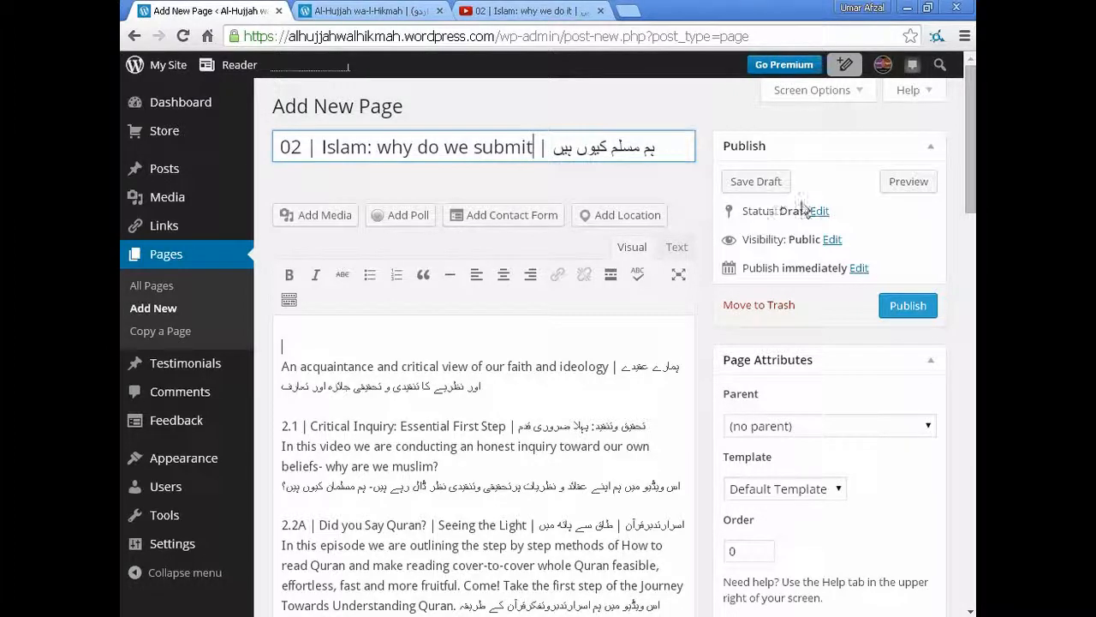
# Step: Embed the "02 | Islam: why we do it" YouTube playlist below the page text by inserting its share link as media from a URL
pyautogui.scroll(-15, 808, 203)
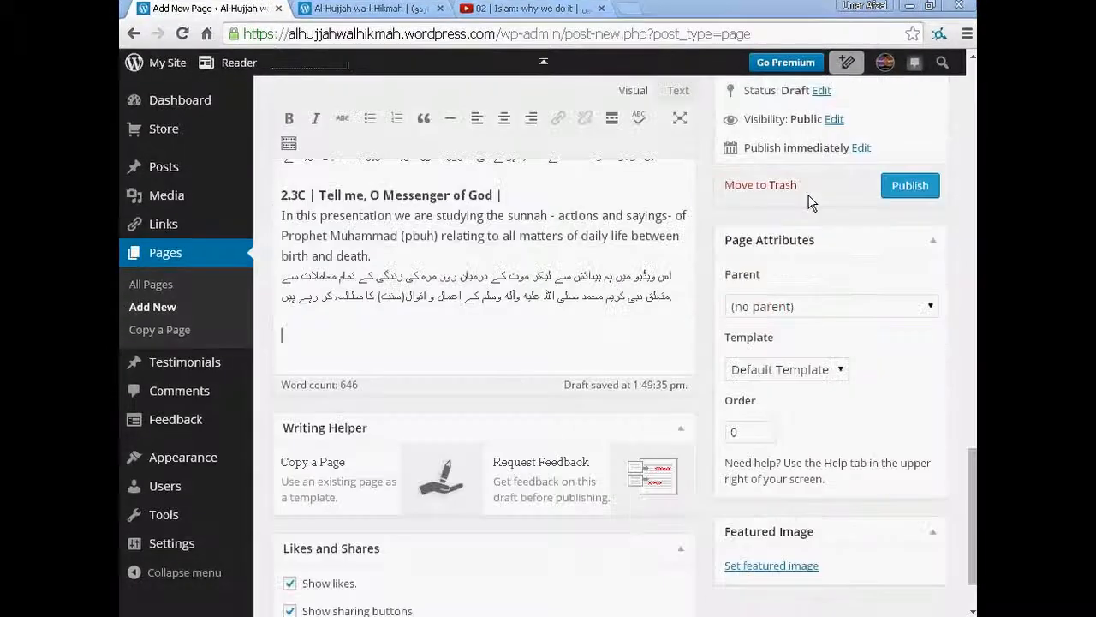
pyautogui.scroll(10, 425, 310)
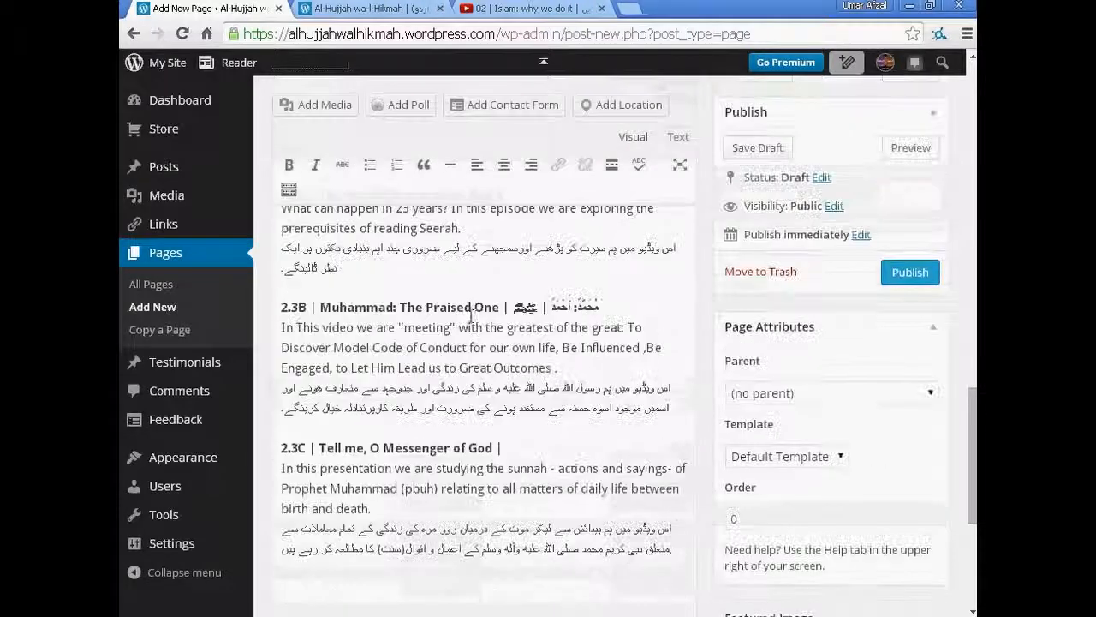
pyautogui.scroll(5, 516, 331)
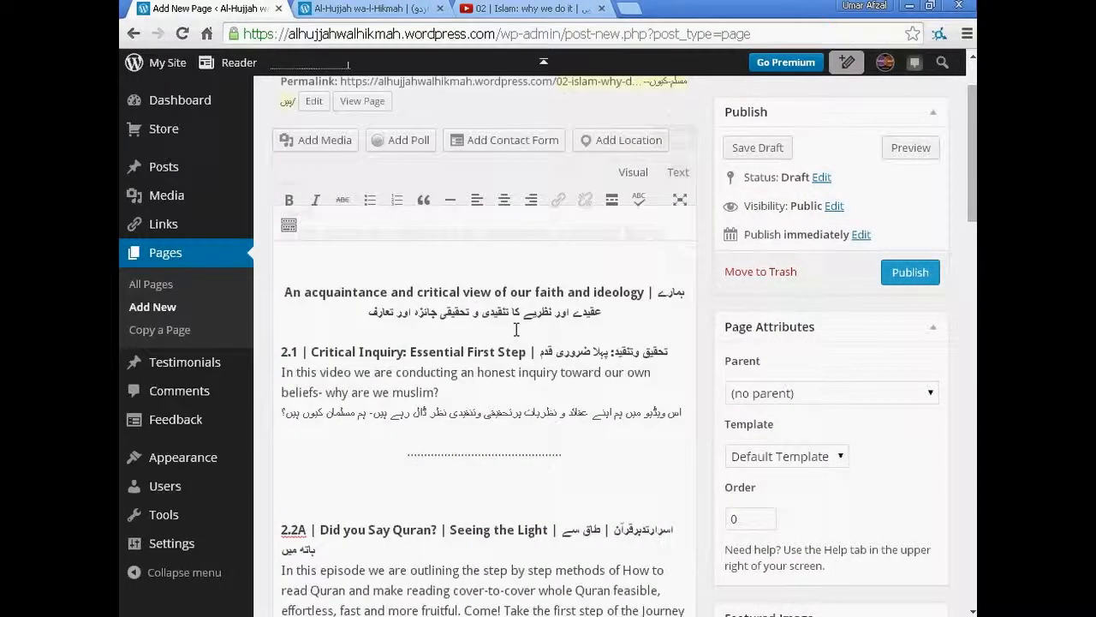
pyautogui.click(317, 140)
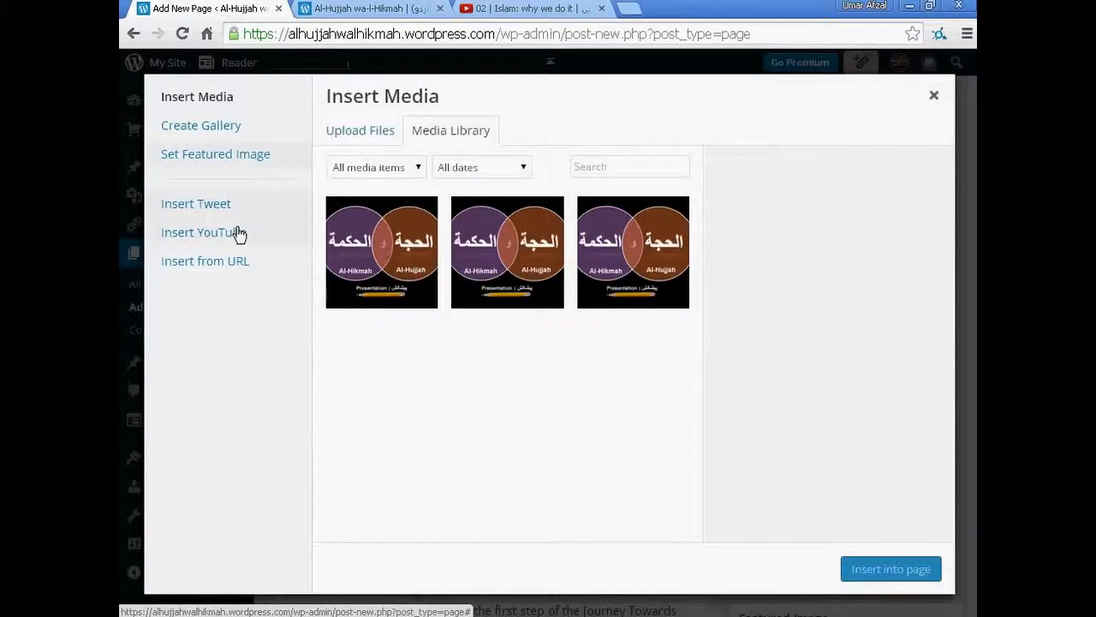
pyautogui.click(221, 264)
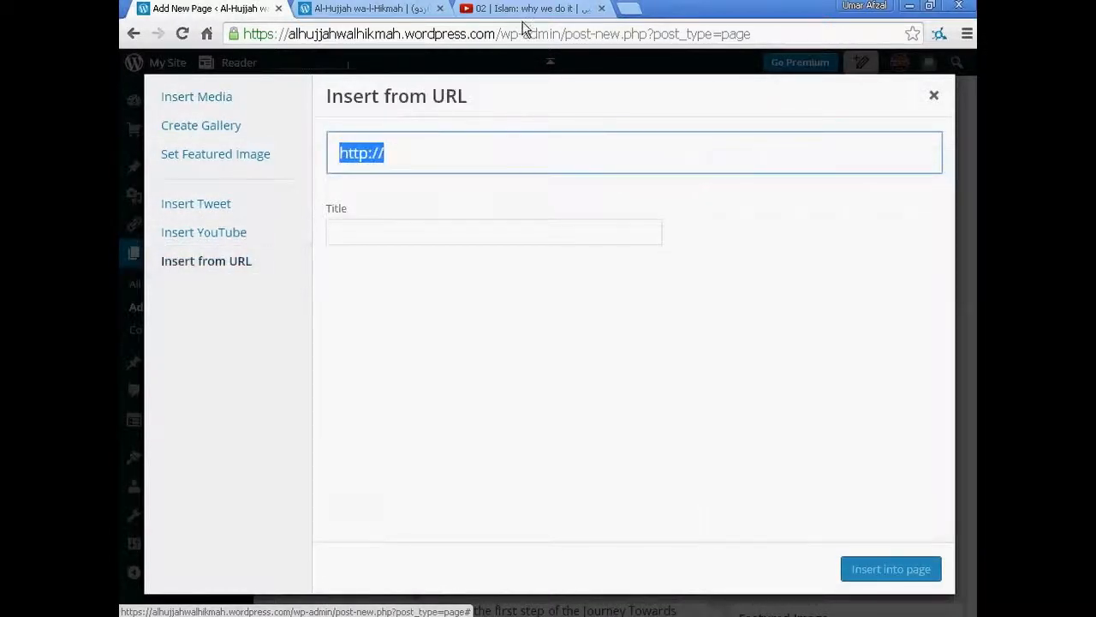
pyautogui.click(518, 8)
pyautogui.click(512, 245)
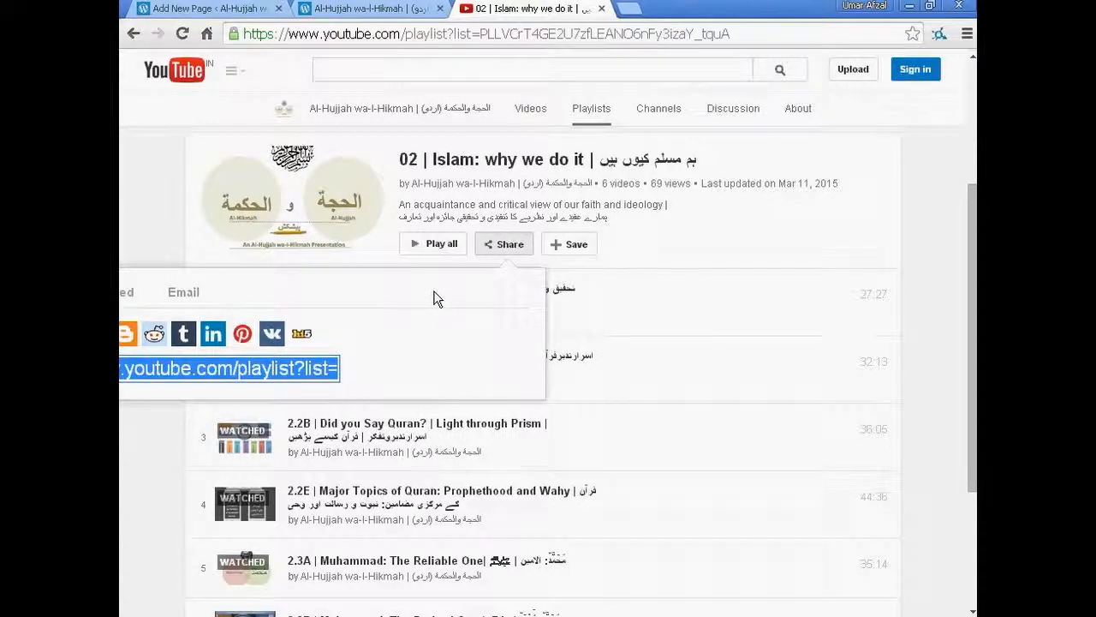
pyautogui.click(210, 9)
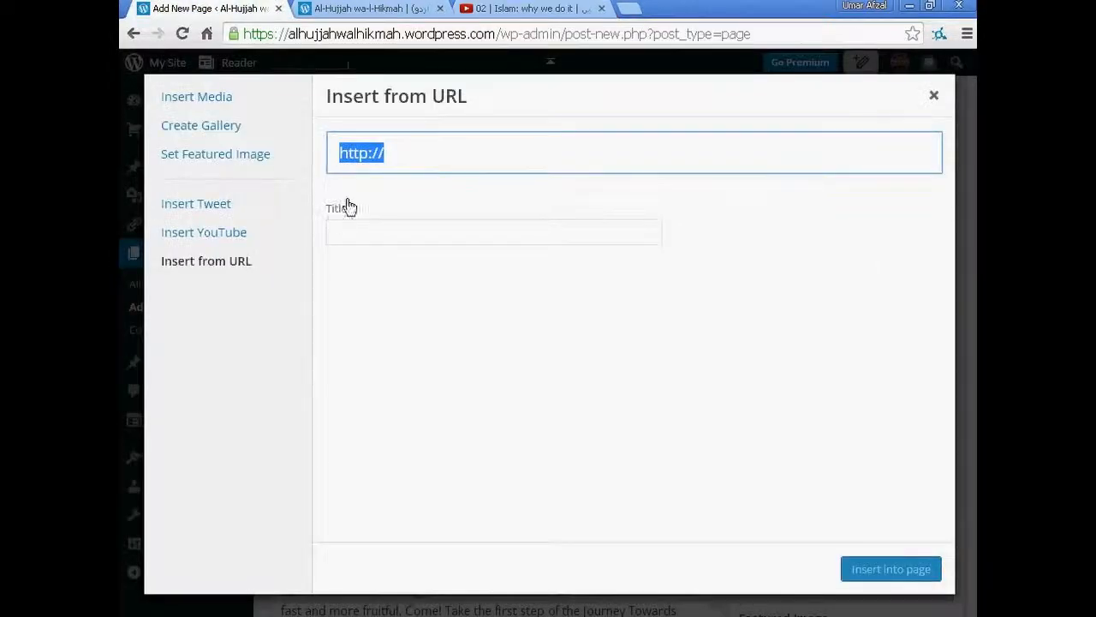
pyautogui.hotkey('ctrl', 'v')
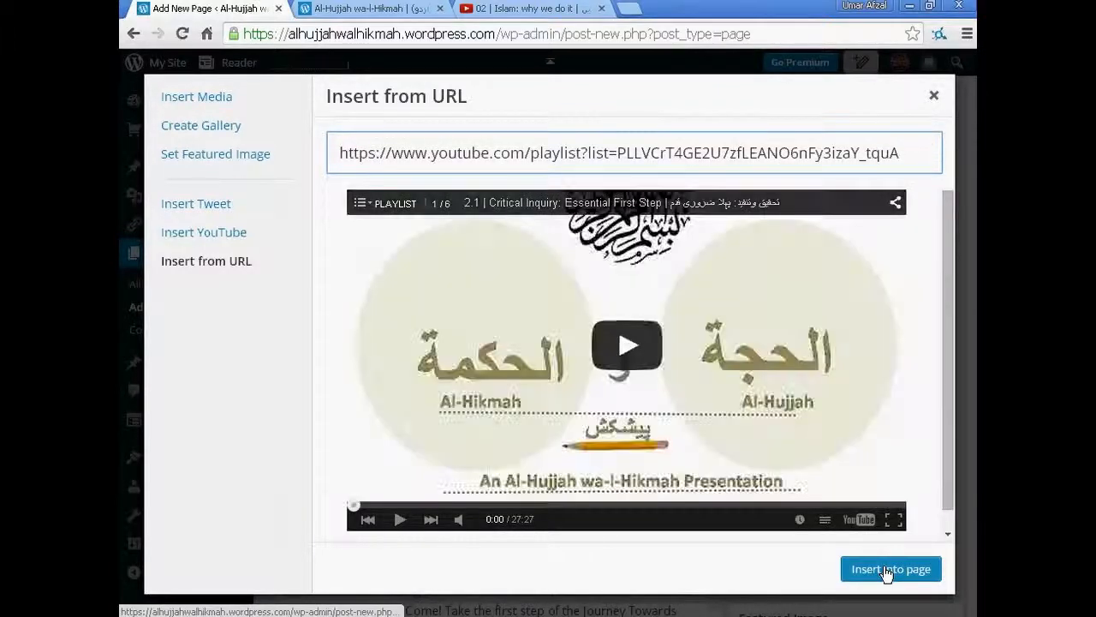
pyautogui.click(888, 570)
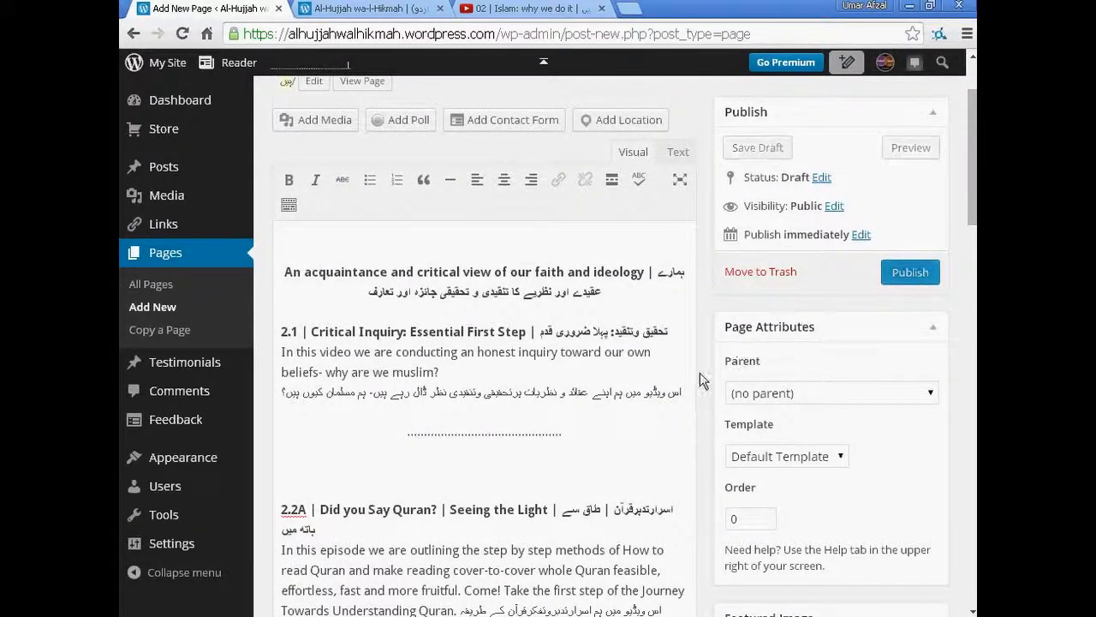
# Step: Set "Chapters || ابواب" as the parent of the "02 | Islam: why do we submit" page and publish it
pyautogui.scroll(-2, 732, 364)
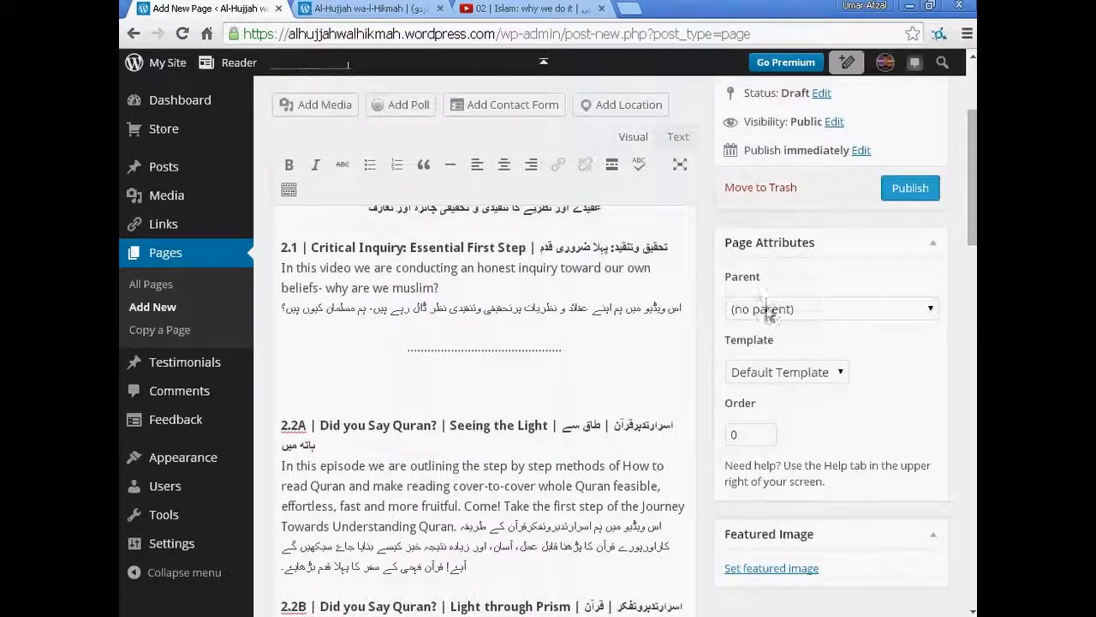
pyautogui.scroll(-5, 624, 356)
pyautogui.scroll(-10, 623, 357)
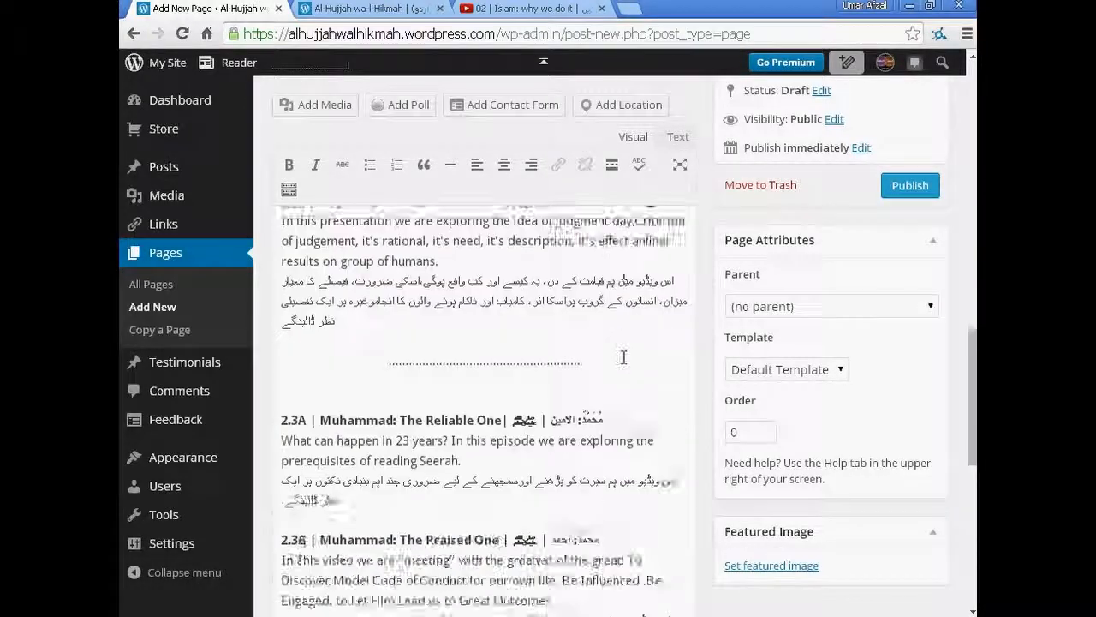
pyautogui.scroll(8, 619, 349)
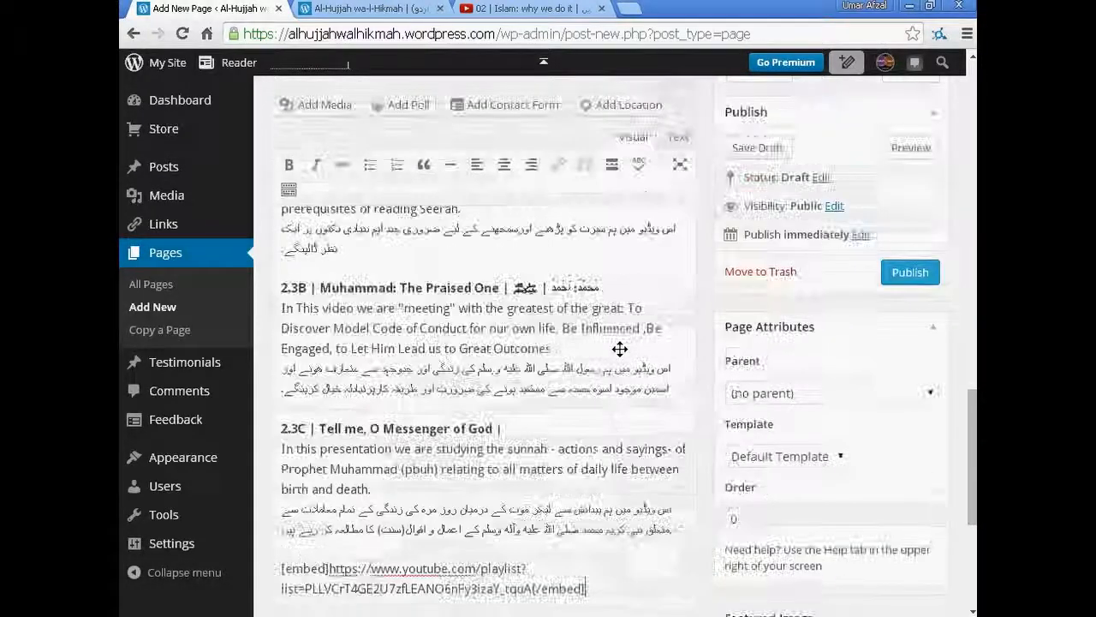
pyautogui.scroll(-1, 674, 330)
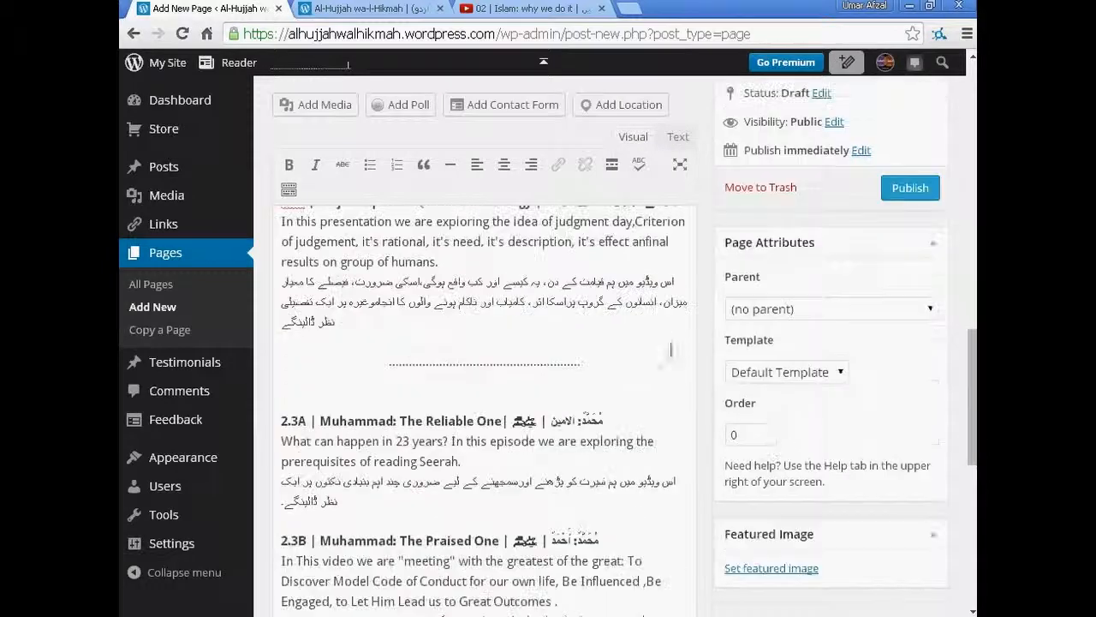
pyautogui.click(779, 310)
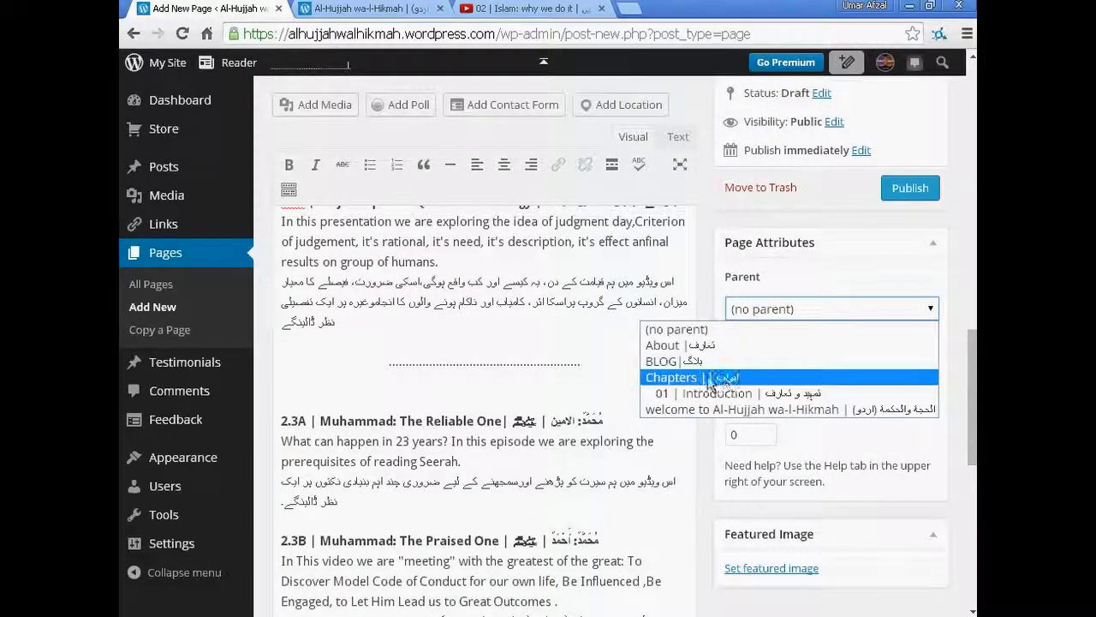
pyautogui.click(723, 378)
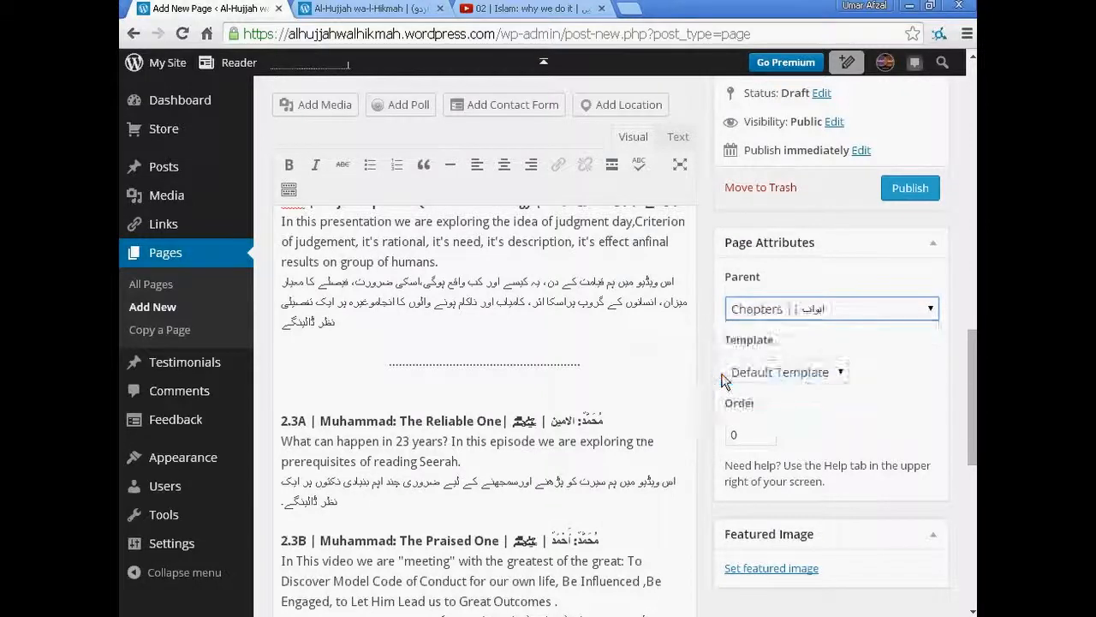
pyautogui.click(910, 190)
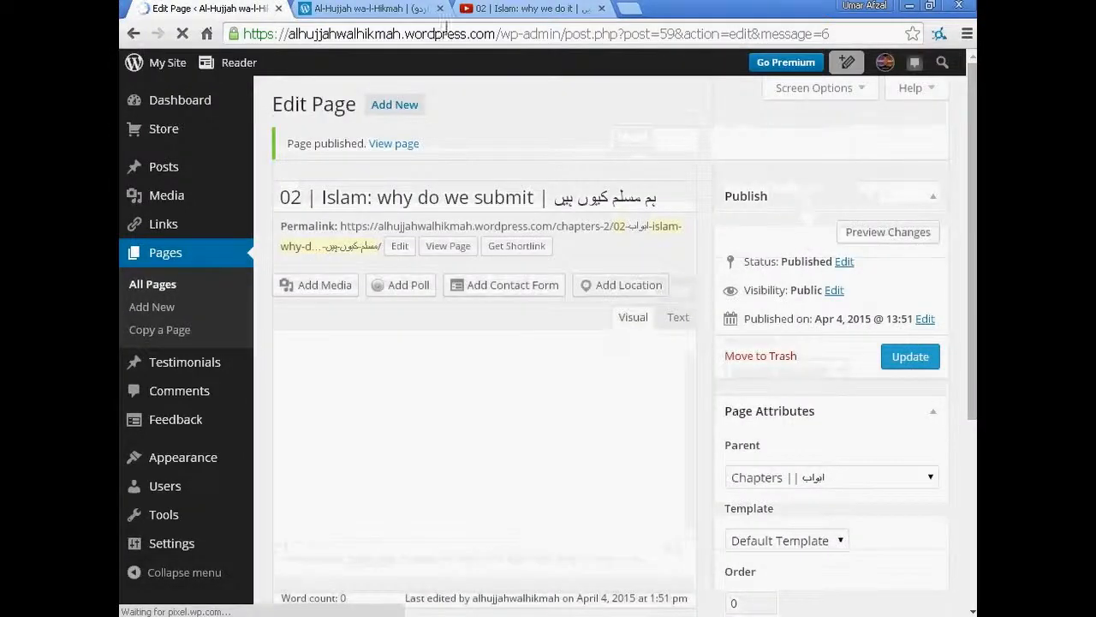
# Step: Reload the live site, open the "02 | Islam: why do we submit" page under Chapters, and review it down to the embedded playlist
pyautogui.click(379, 9)
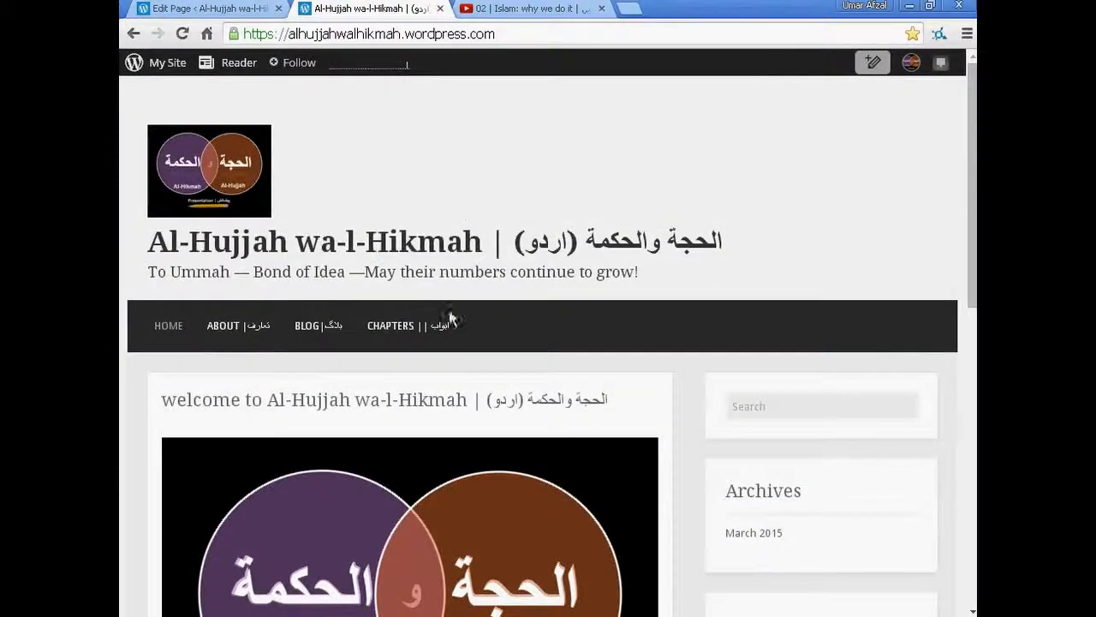
pyautogui.click(182, 33)
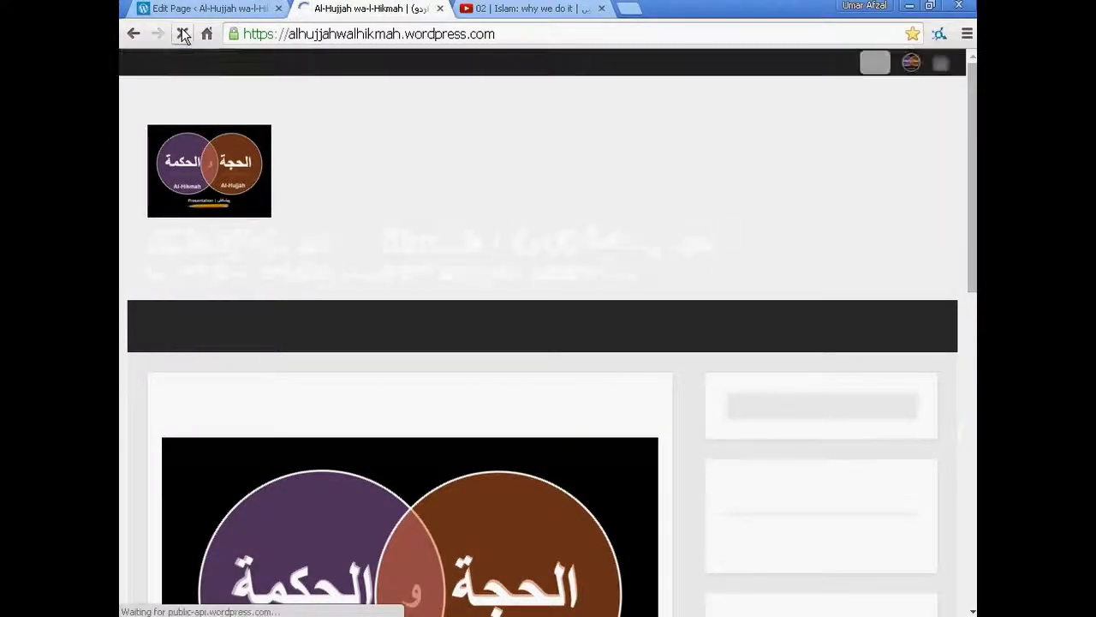
pyautogui.moveTo(428, 331)
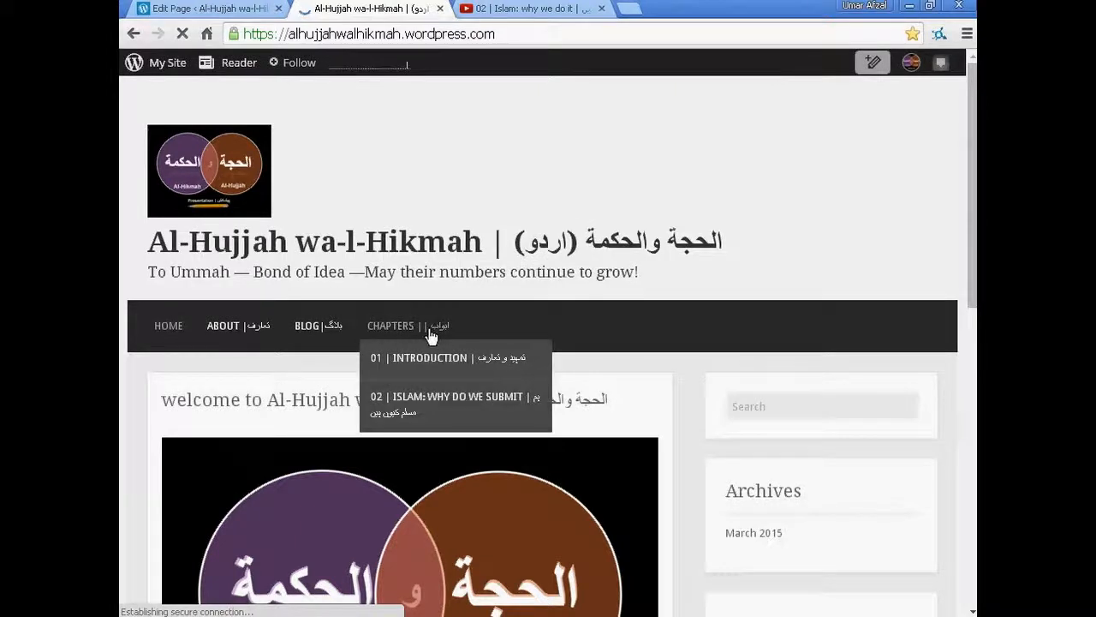
pyautogui.click(408, 394)
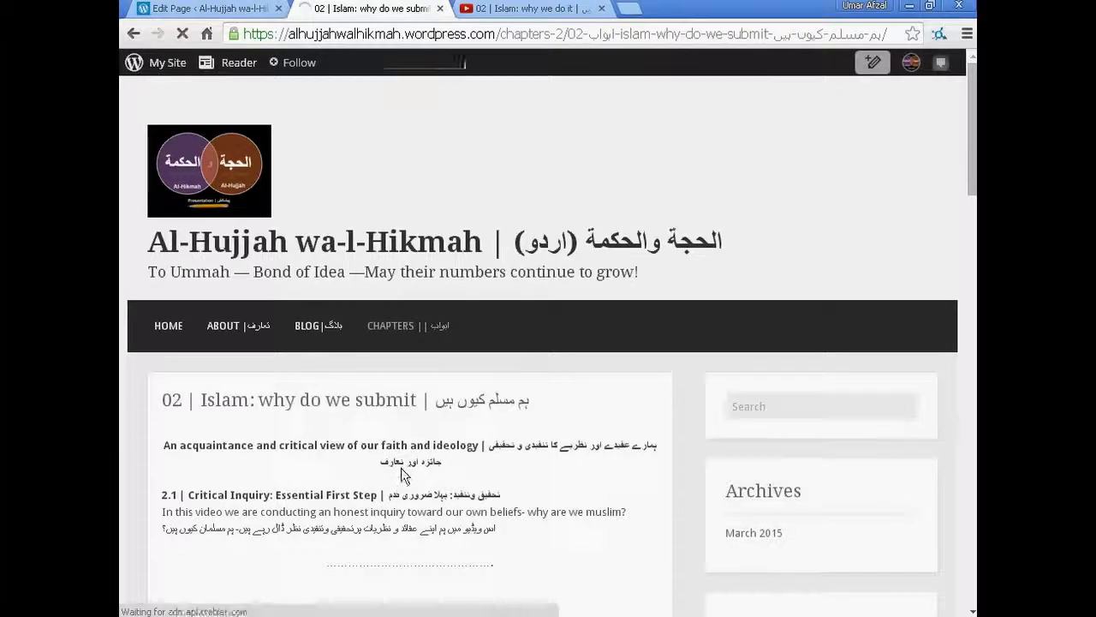
pyautogui.scroll(-1, 426, 466)
pyautogui.scroll(-5, 426, 466)
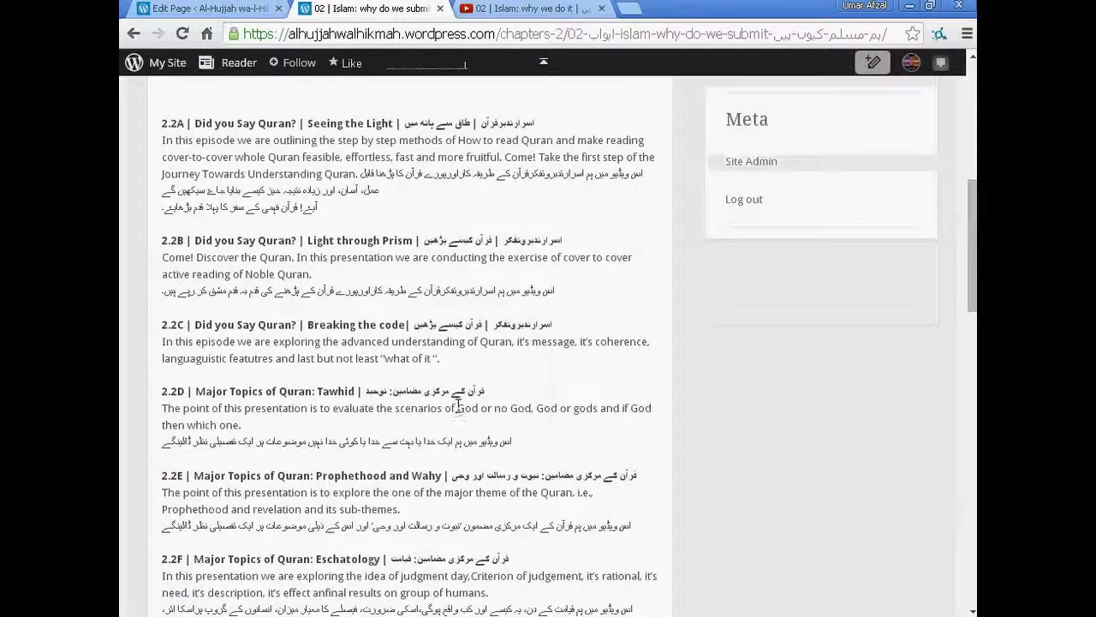
pyautogui.scroll(-3, 428, 432)
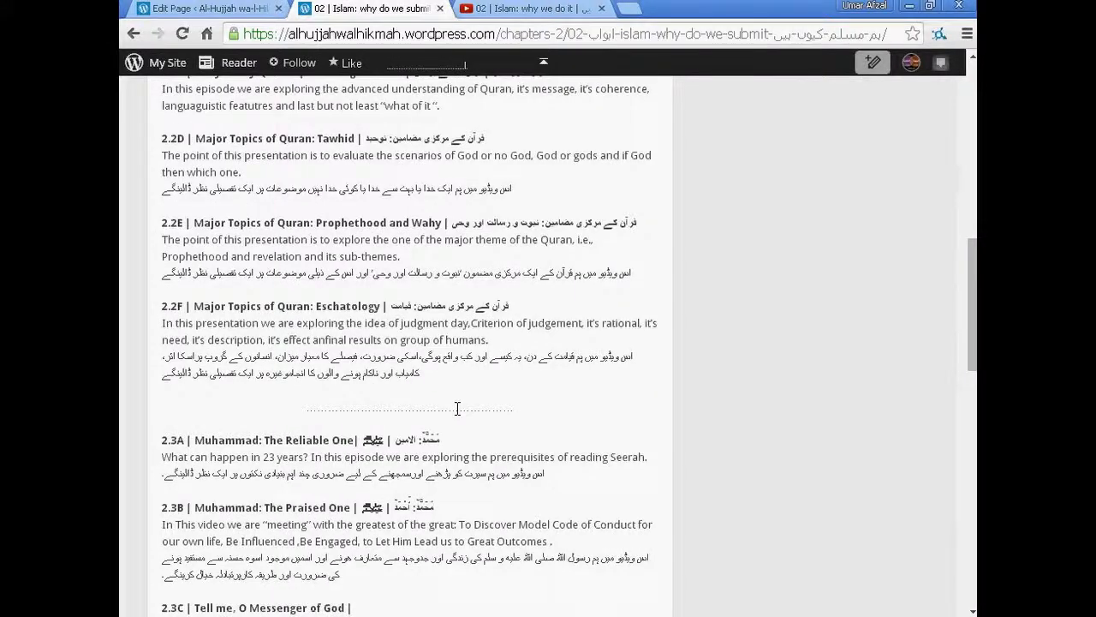
pyautogui.scroll(-2, 457, 408)
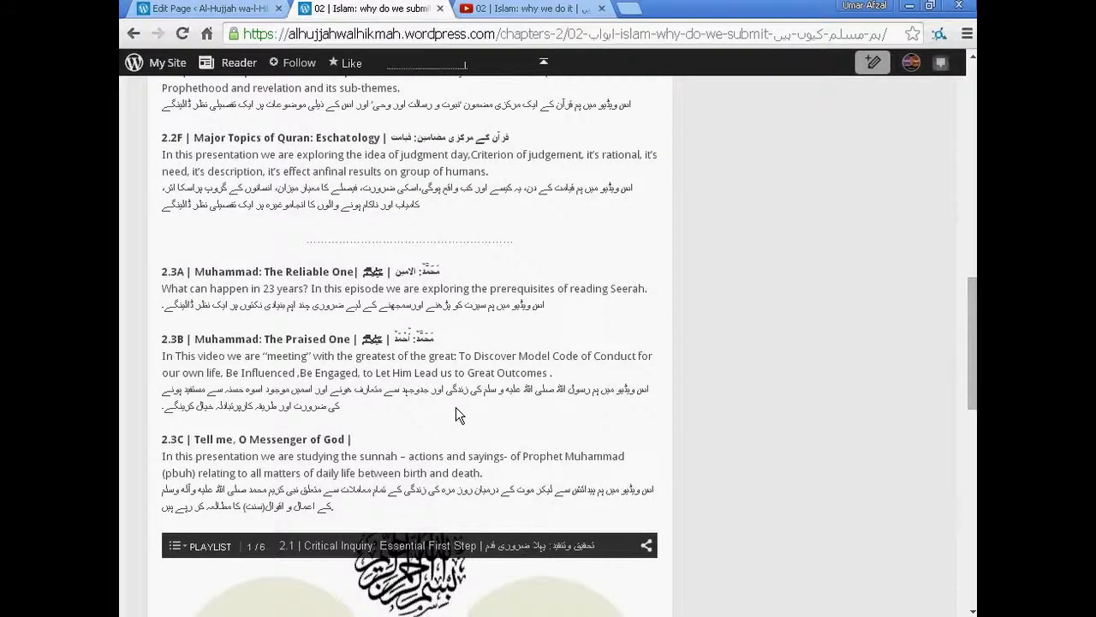
pyautogui.scroll(-4, 456, 411)
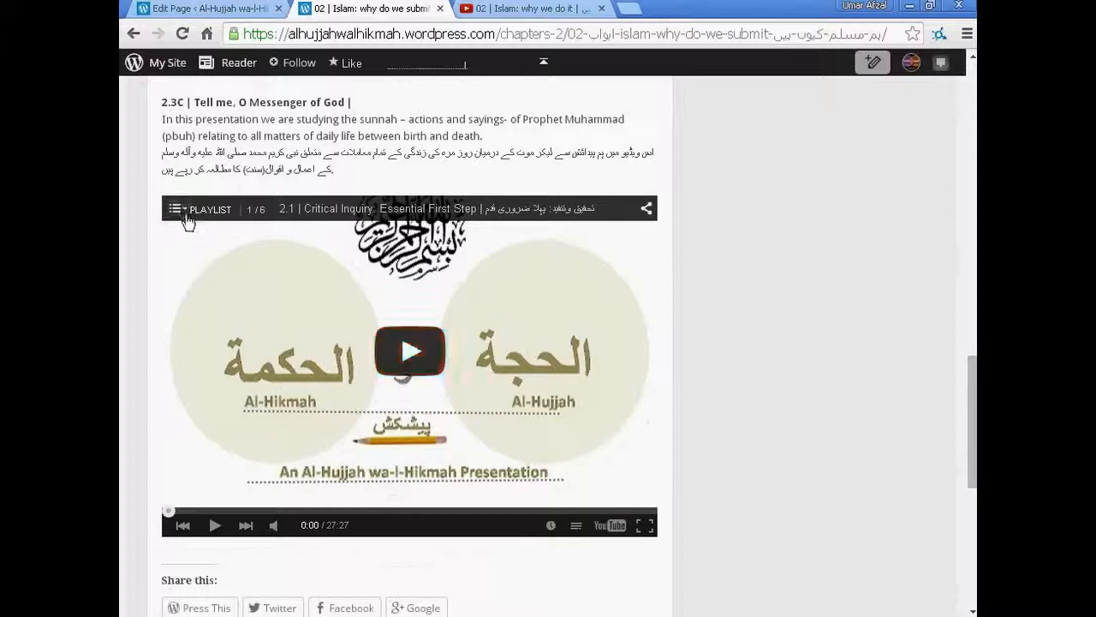
# Step: View the list of videos in the embedded playlist and start playing "2.1 | Critical Inquiry: Essential First Step"
pyautogui.click(183, 211)
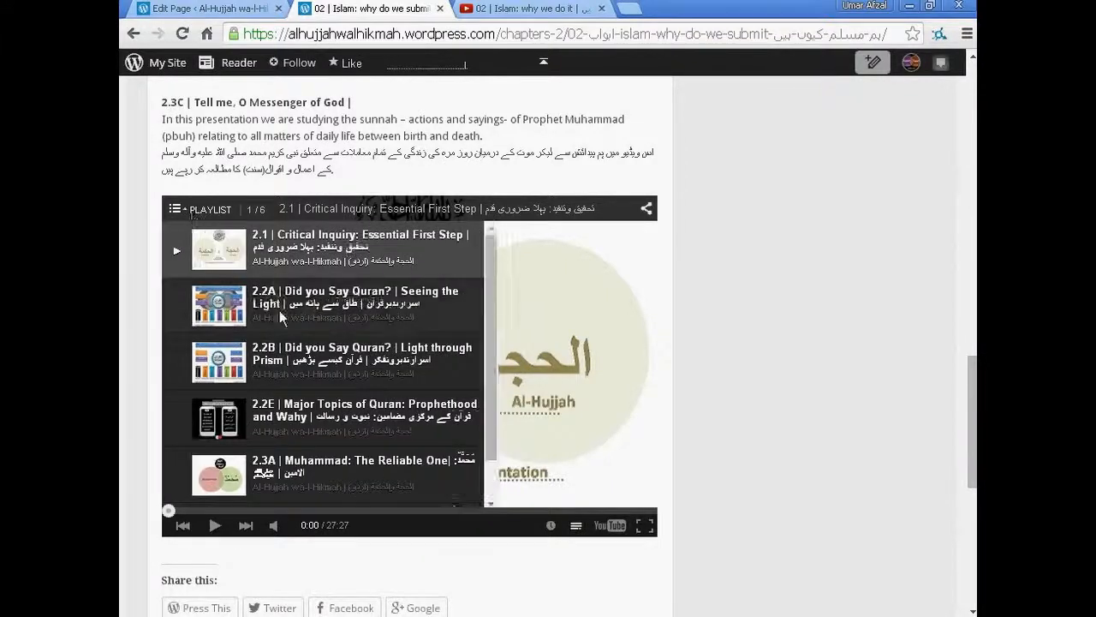
pyautogui.scroll(-1, 490, 428)
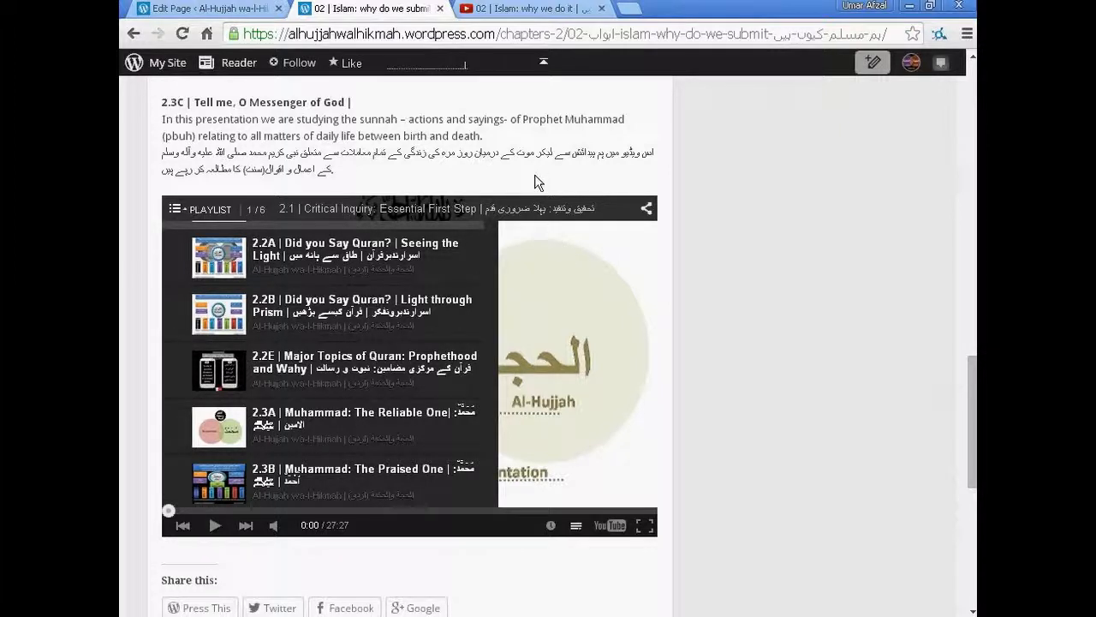
pyautogui.moveTo(474, 158); pyautogui.dragTo(583, 154)
pyautogui.click(533, 282)
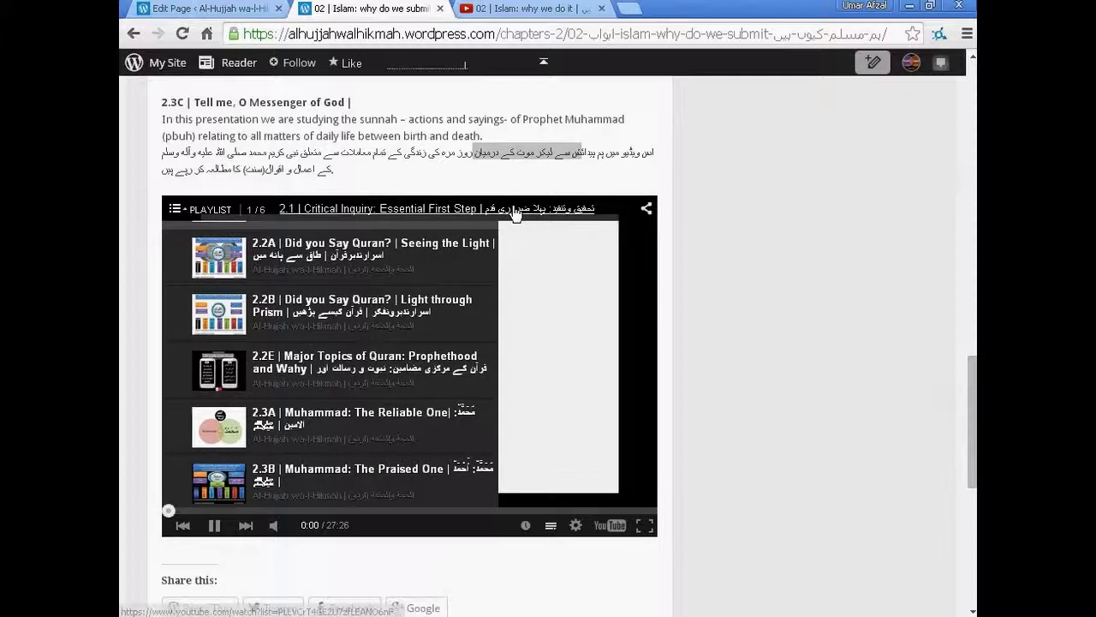
pyautogui.click(435, 141)
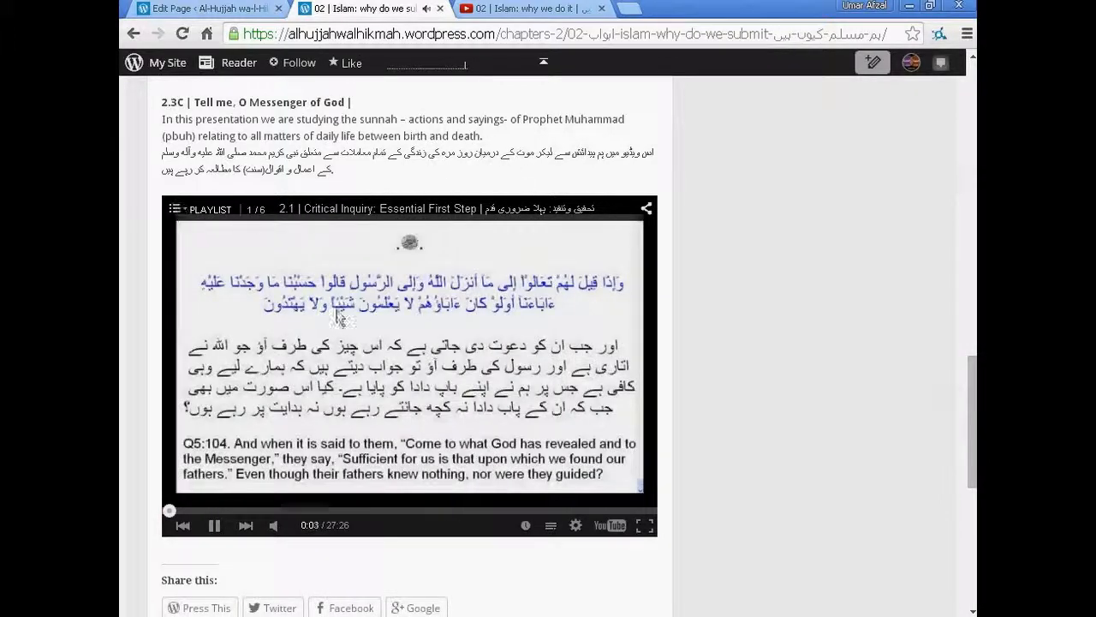
# Step: Set the embedded video's playback quality to 720p HD
pyautogui.click(575, 525)
pyautogui.click(628, 486)
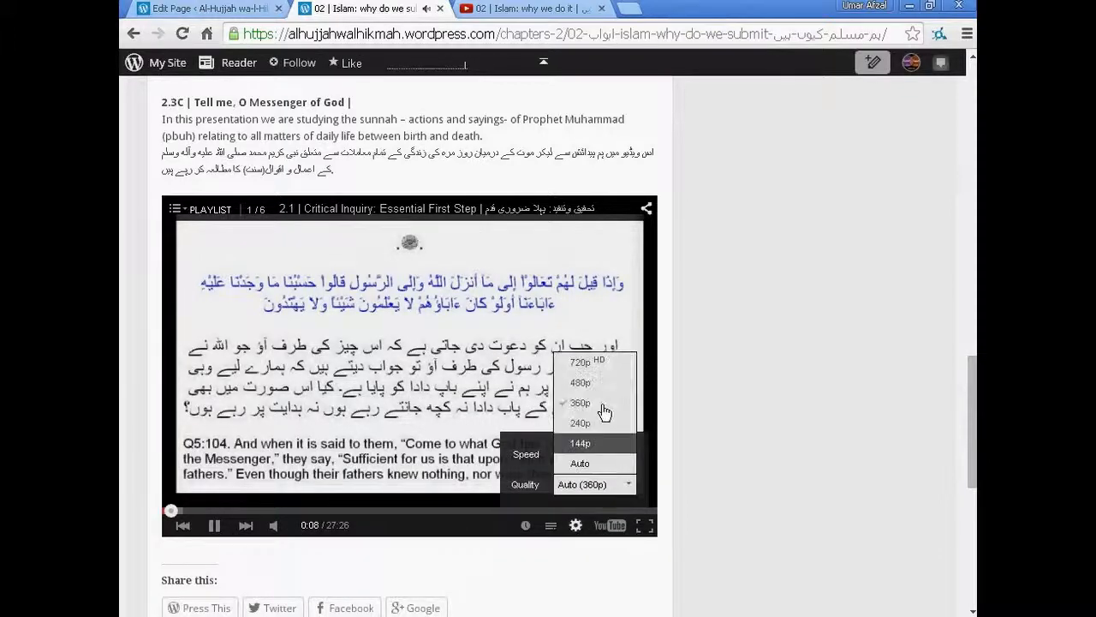
pyautogui.click(591, 361)
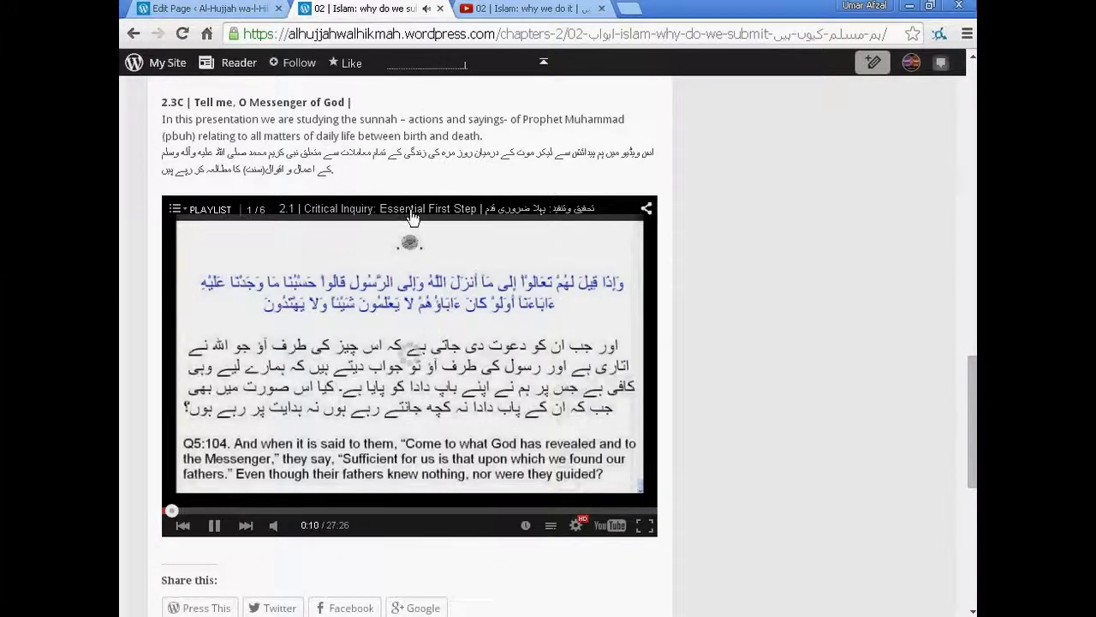
pyautogui.scroll(-3, 379, 258)
pyautogui.scroll(7, 605, 259)
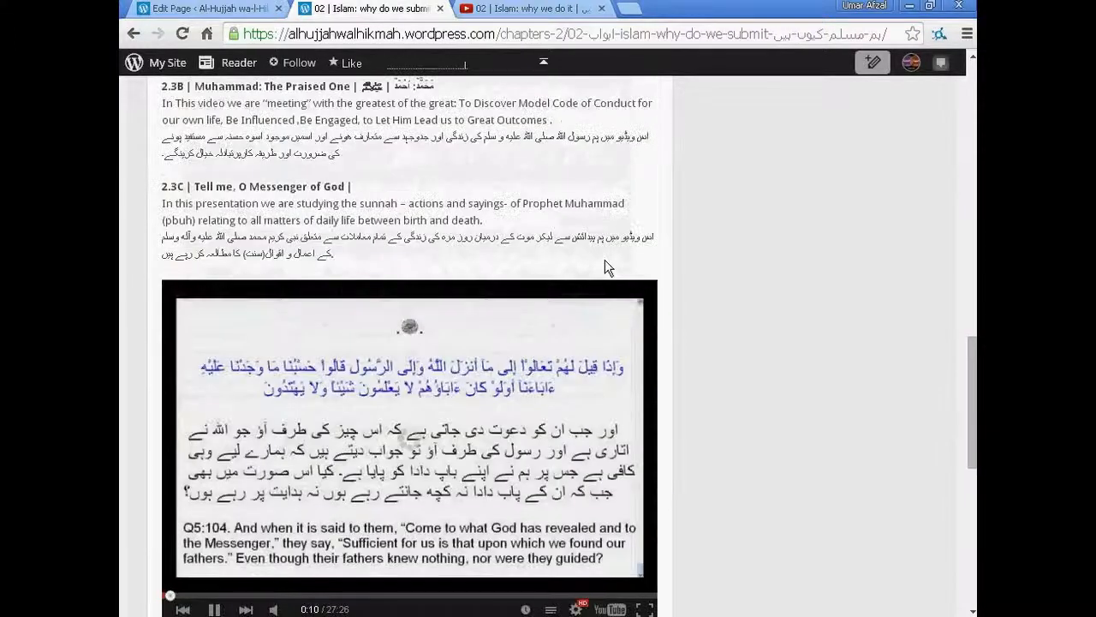
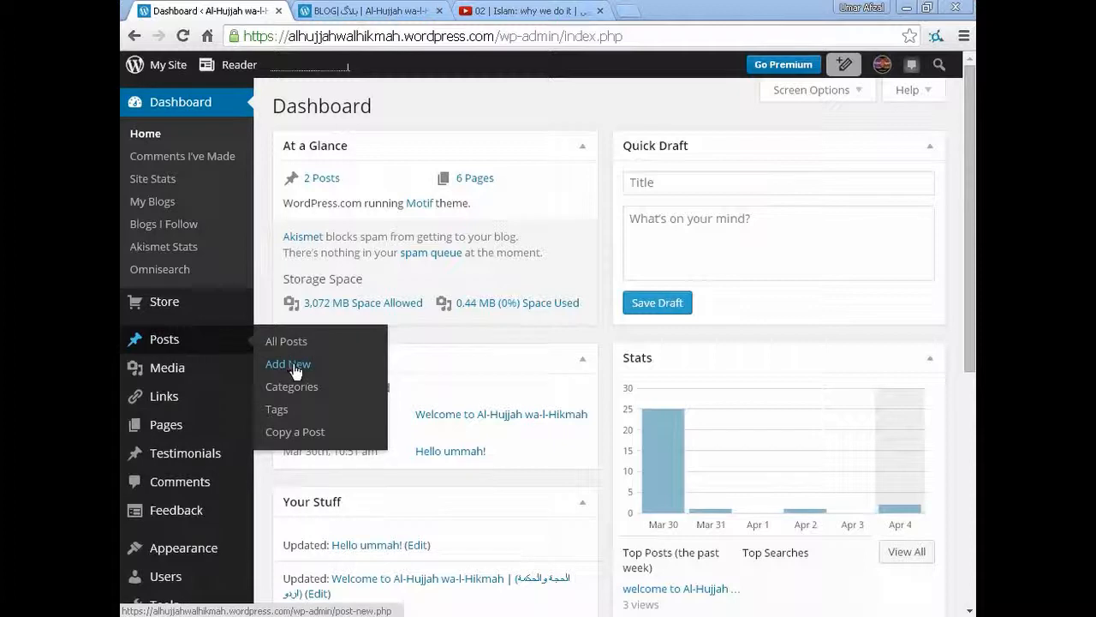
# Step: Create a new blog post titled "Ancestors |آباو ٔ اجداد" and paste the prepared Urdu, English and Hindi text into its body
pyautogui.click(288, 364)
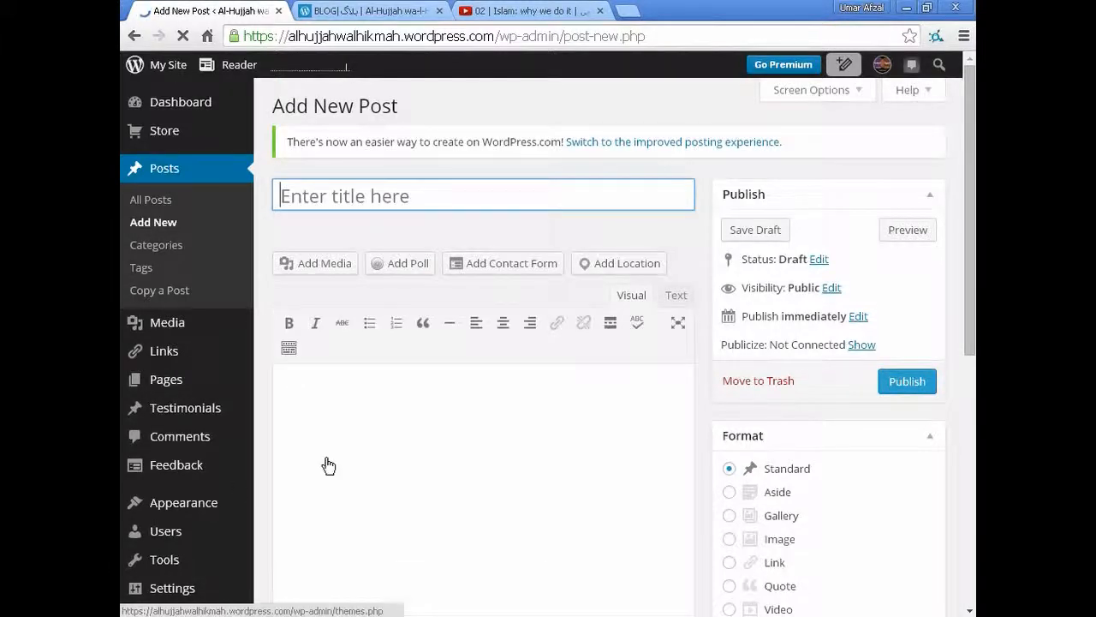
pyautogui.click(339, 413)
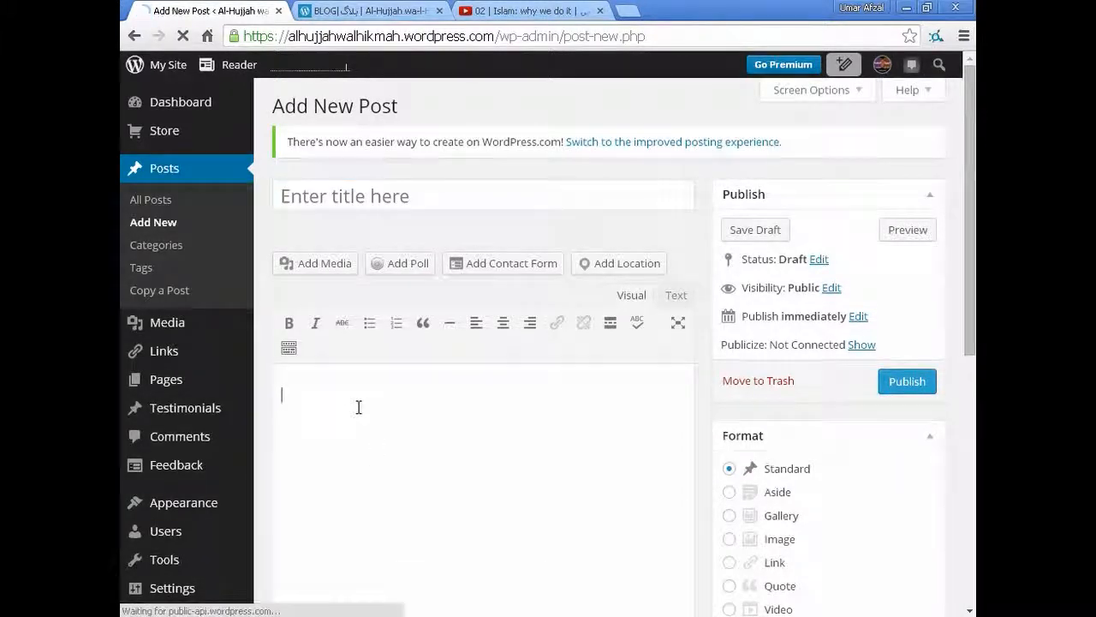
pyautogui.scroll(-1, 356, 404)
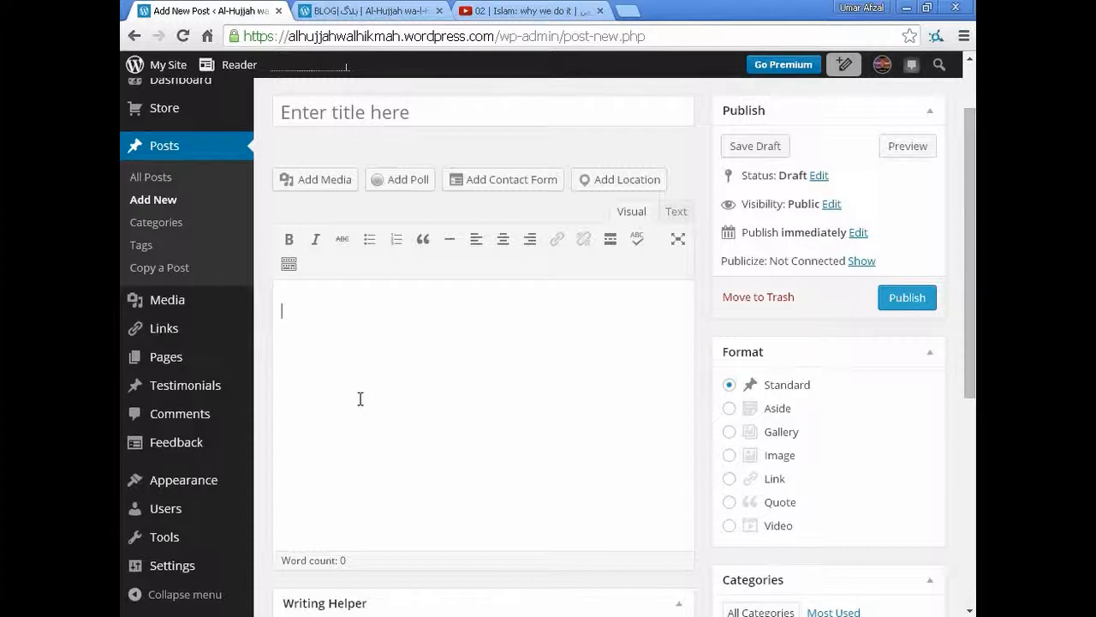
pyautogui.hotkey('ctrl', 'v')
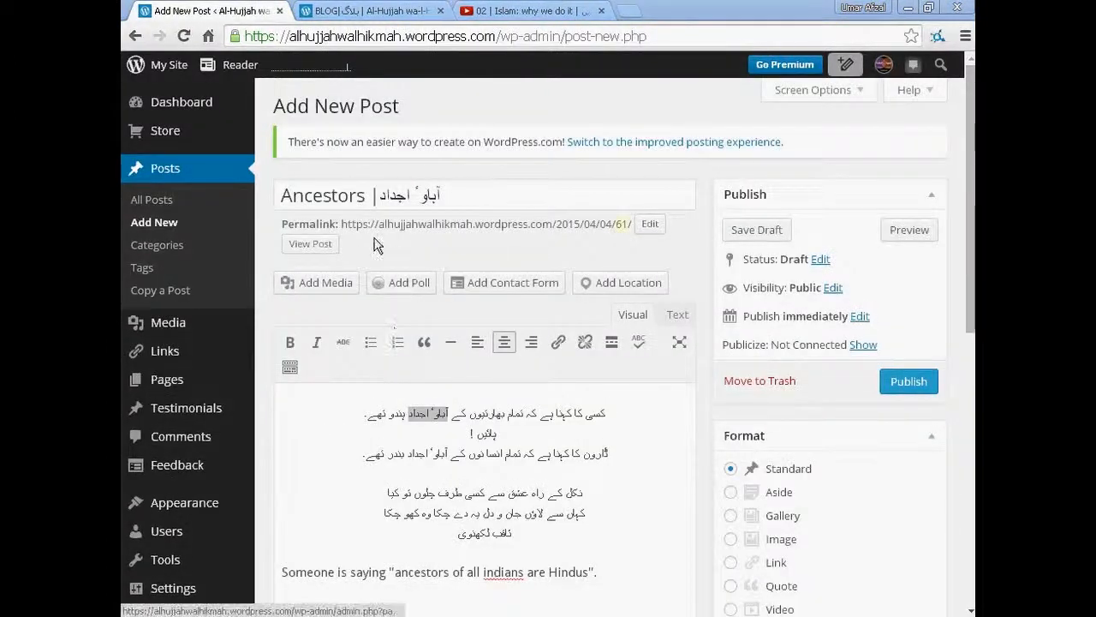
pyautogui.click(353, 192)
pyautogui.click(441, 195)
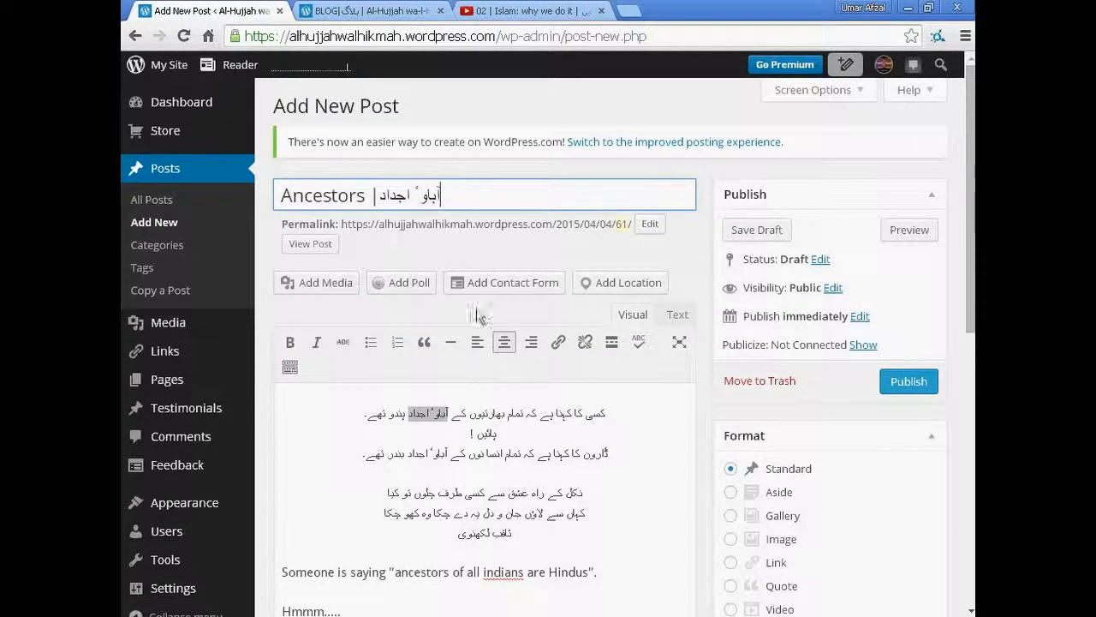
# Step: Check the "Ancestors" post's text, format, category and tag options, and publish the post
pyautogui.click(445, 431)
pyautogui.scroll(-5, 445, 432)
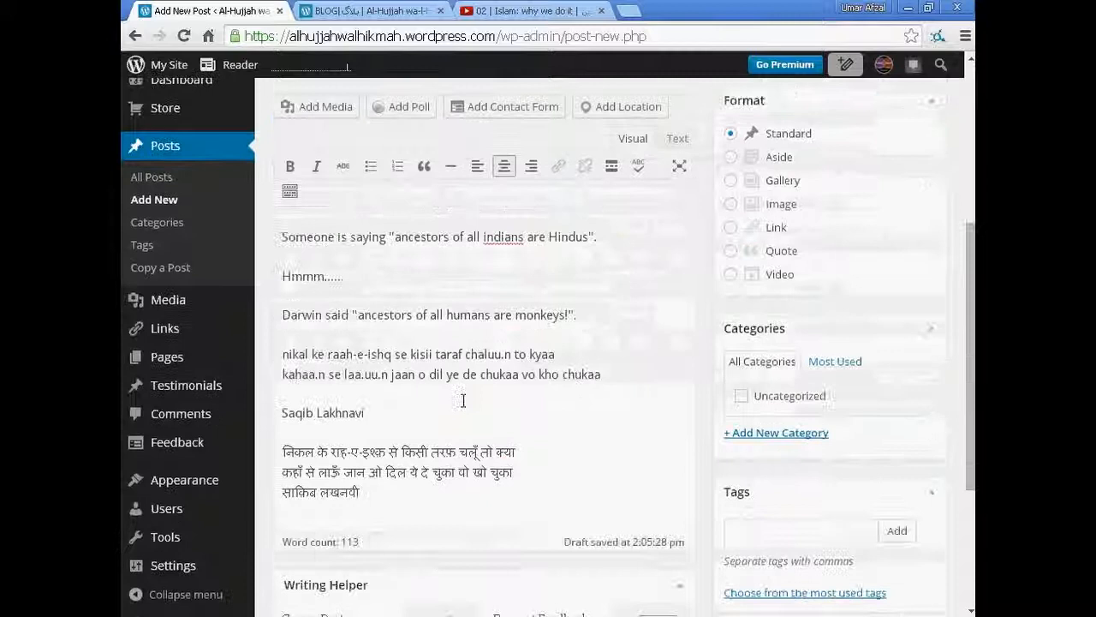
pyautogui.scroll(-3, 430, 443)
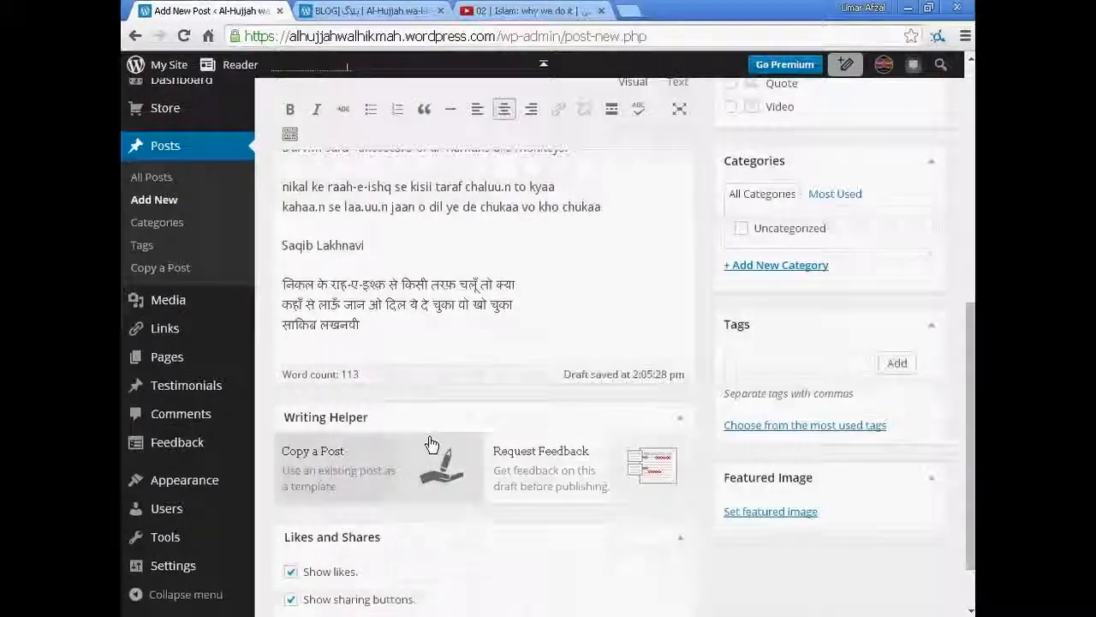
pyautogui.scroll(3, 430, 442)
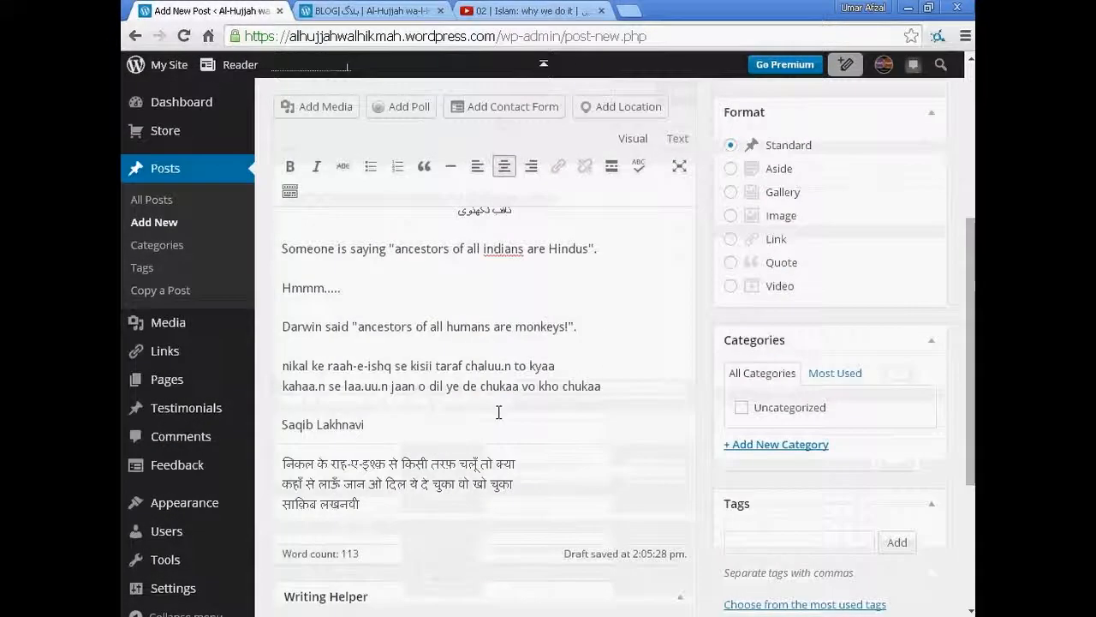
pyautogui.scroll(3, 719, 154)
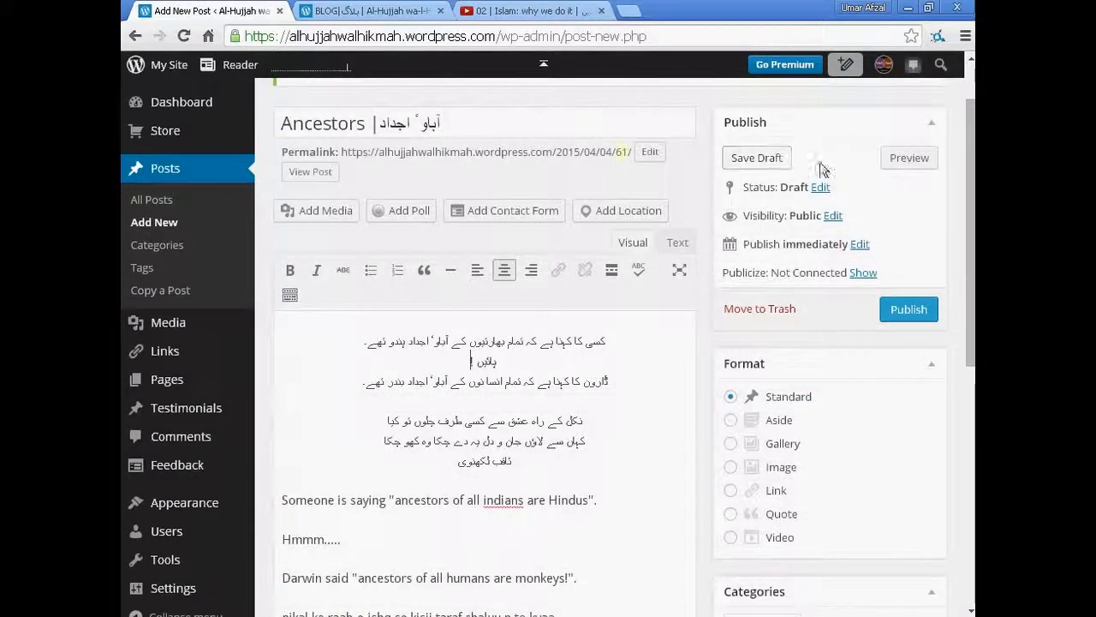
pyautogui.scroll(-2, 759, 337)
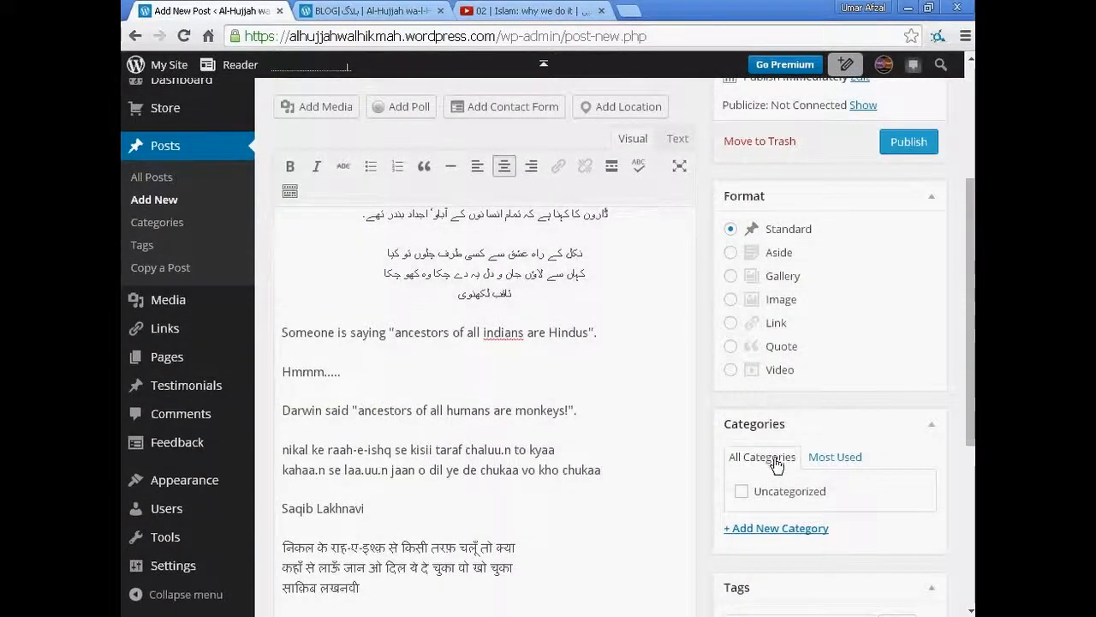
pyautogui.scroll(-2, 807, 502)
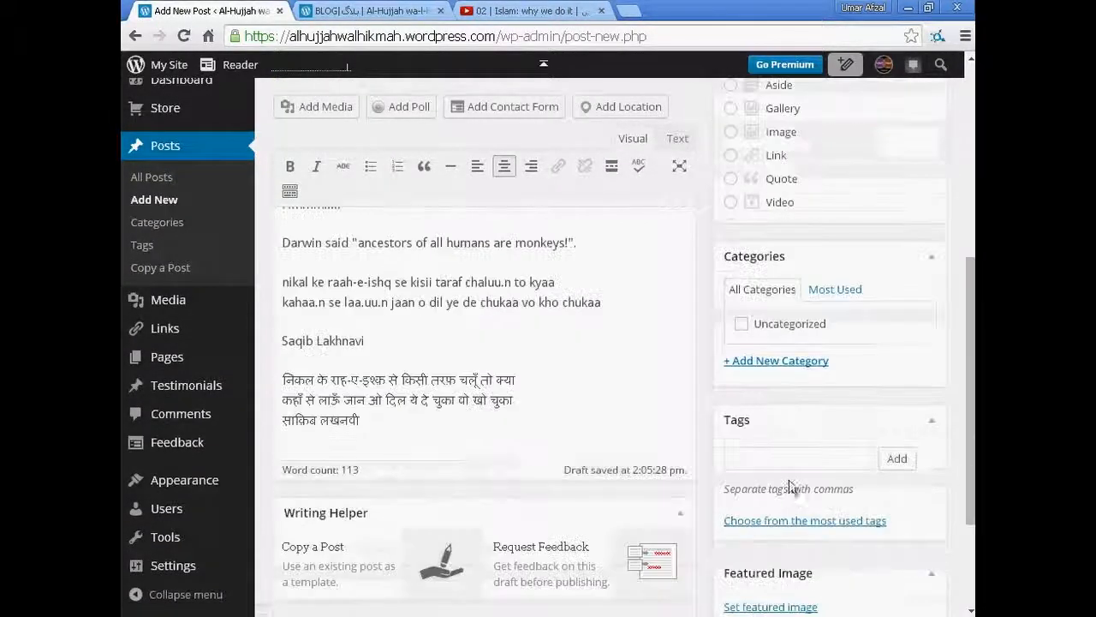
pyautogui.scroll(-1, 830, 362)
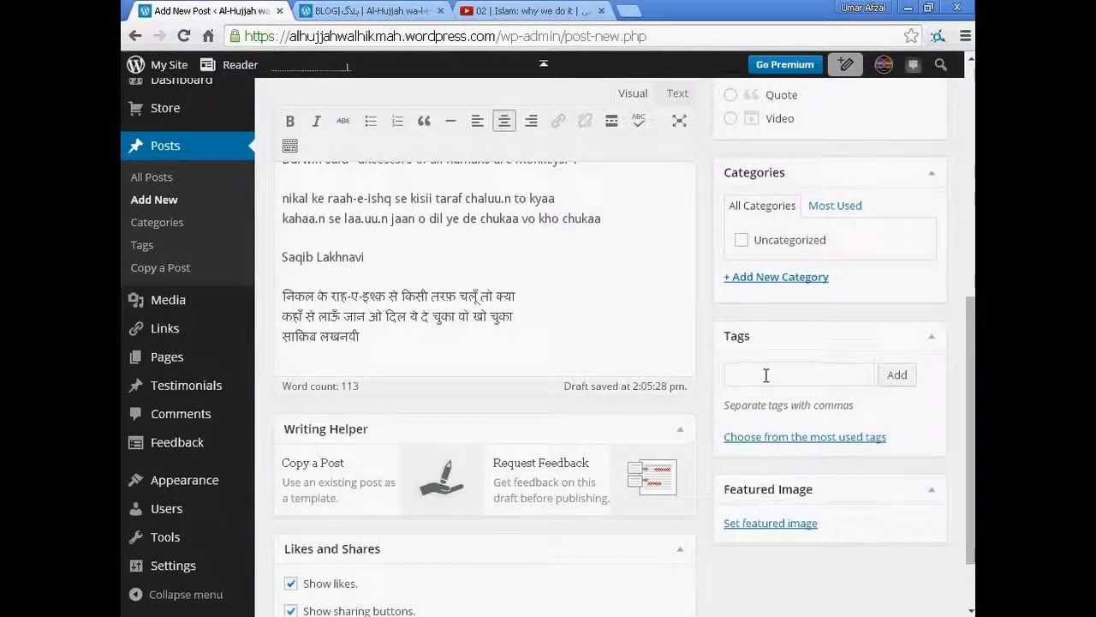
pyautogui.scroll(4, 671, 373)
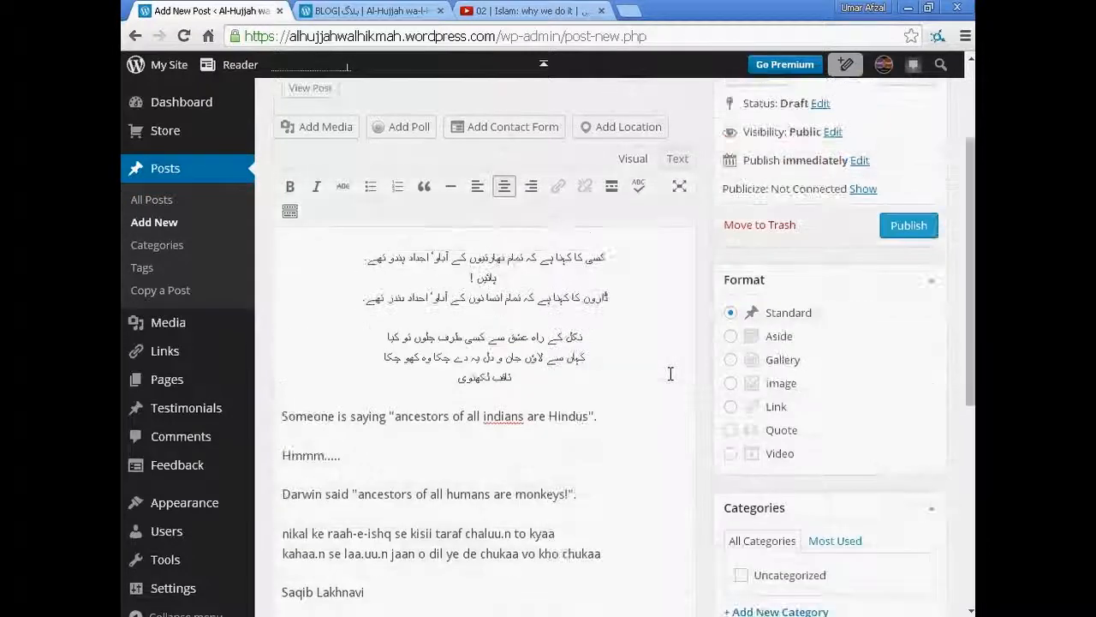
pyautogui.scroll(2, 671, 373)
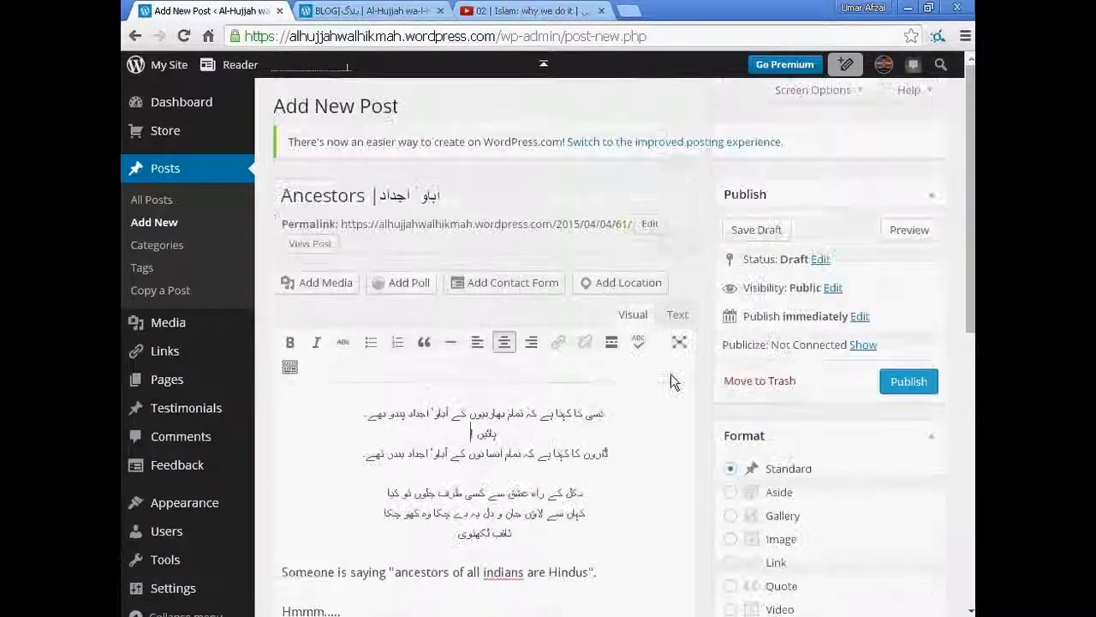
pyautogui.click(891, 383)
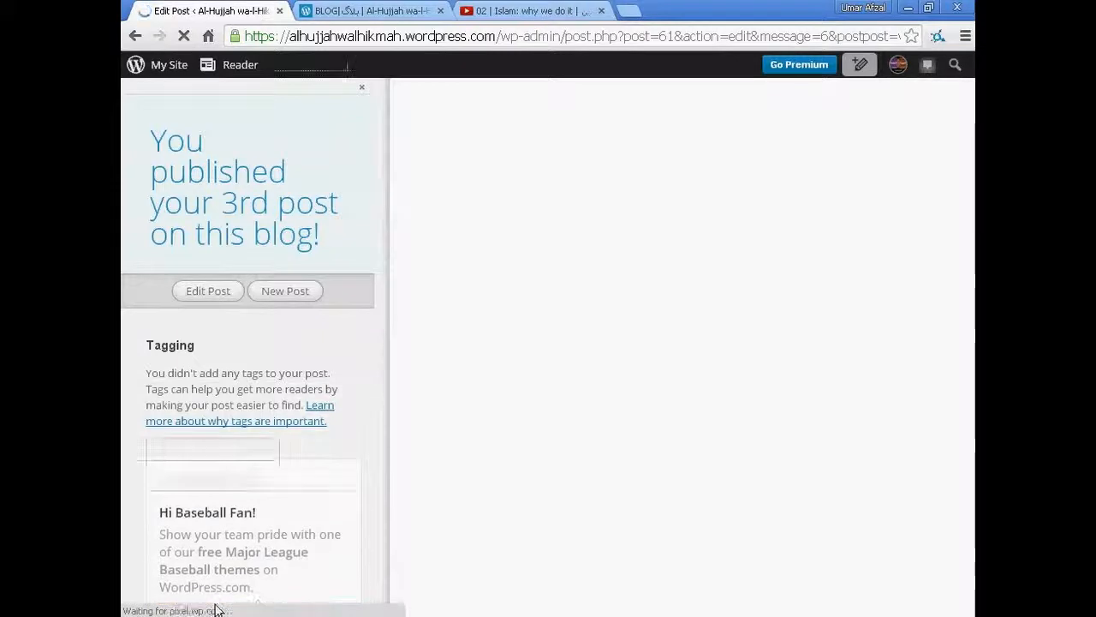
# Step: Reload the live Blog page and check the "Ancestors" post together with the older posts below it
pyautogui.hotkey('ctrl', 'Tab')
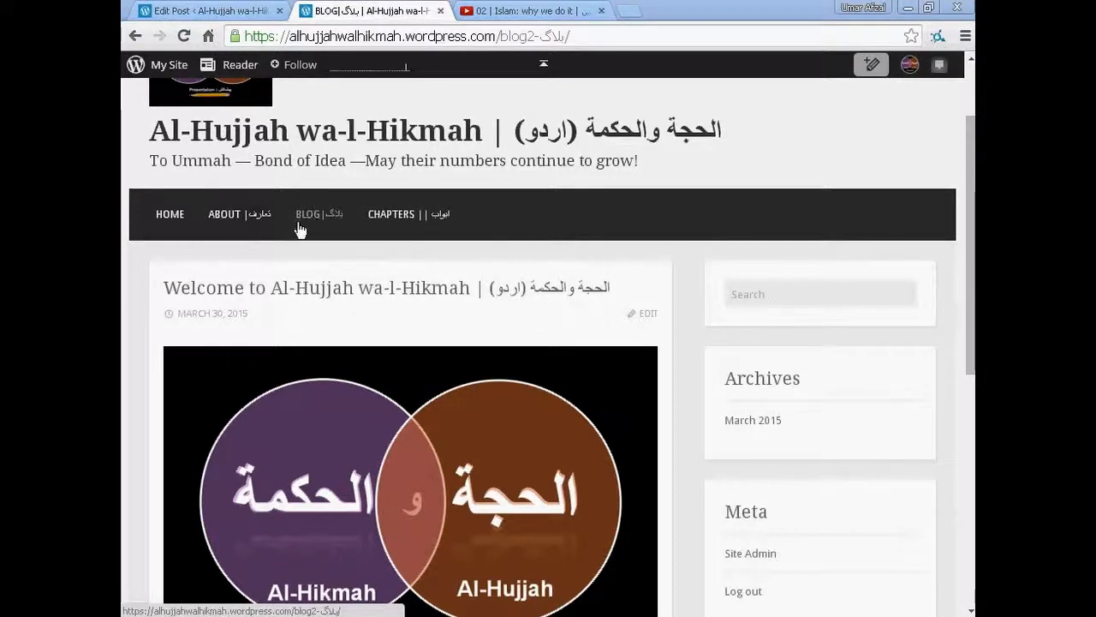
pyautogui.click(182, 37)
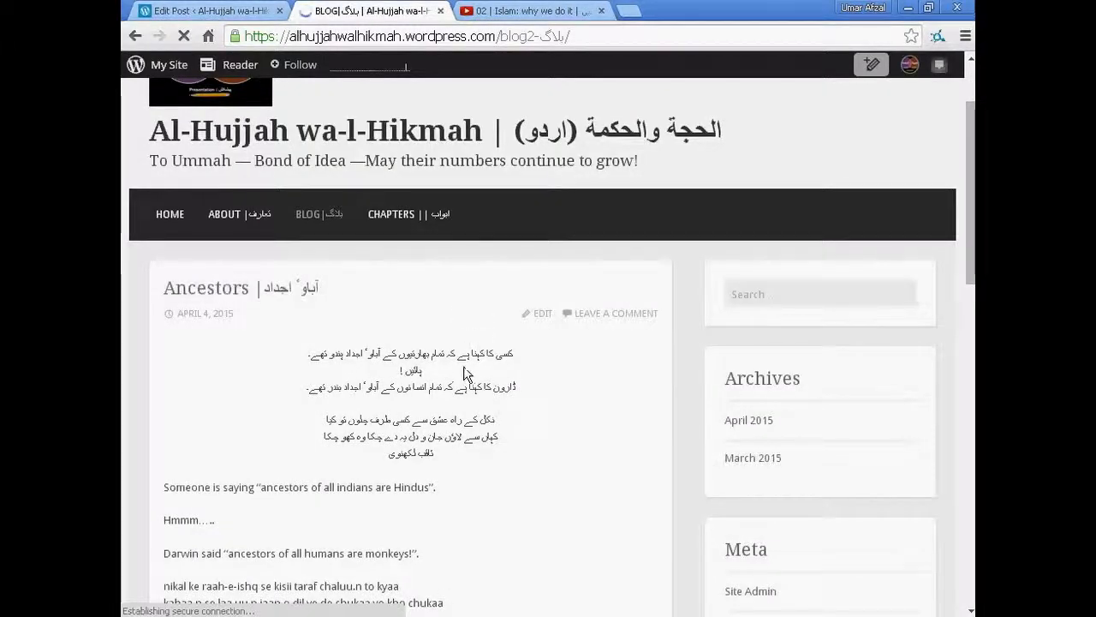
pyautogui.scroll(-3, 462, 360)
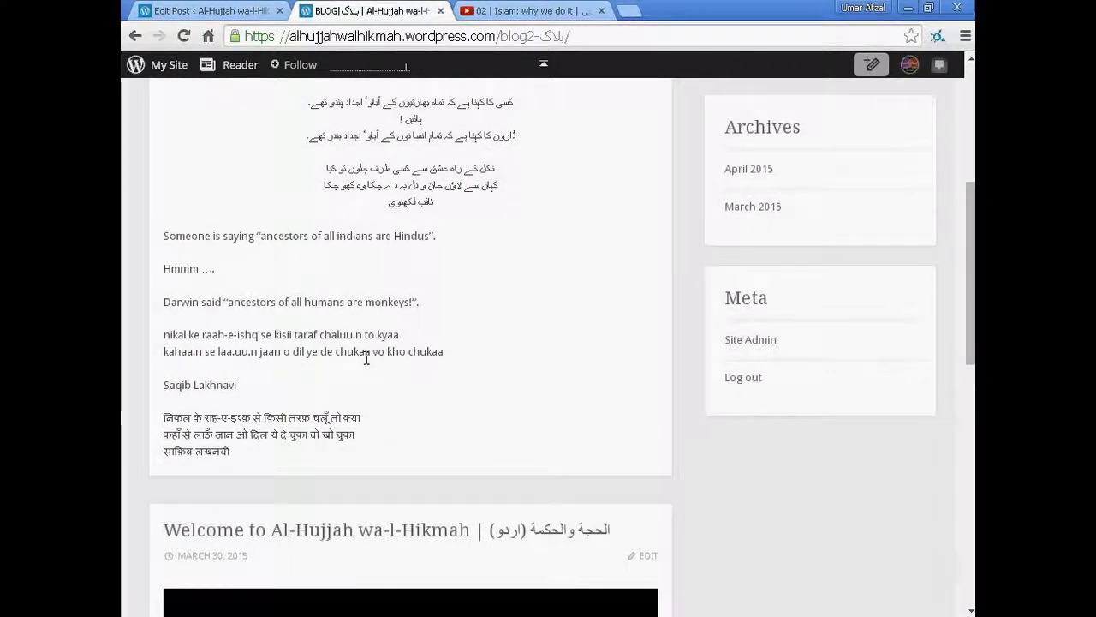
pyautogui.scroll(3, 366, 359)
pyautogui.scroll(-12, 367, 362)
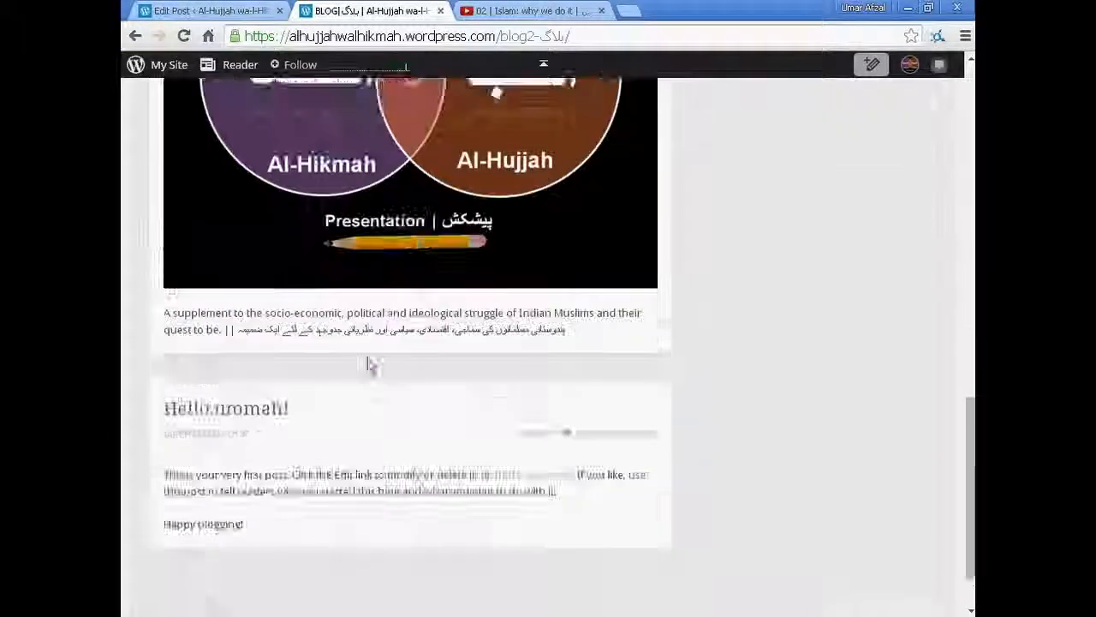
# Step: Add a new top-level post category named "Burning Topics"
pyautogui.scroll(15, 257, 232)
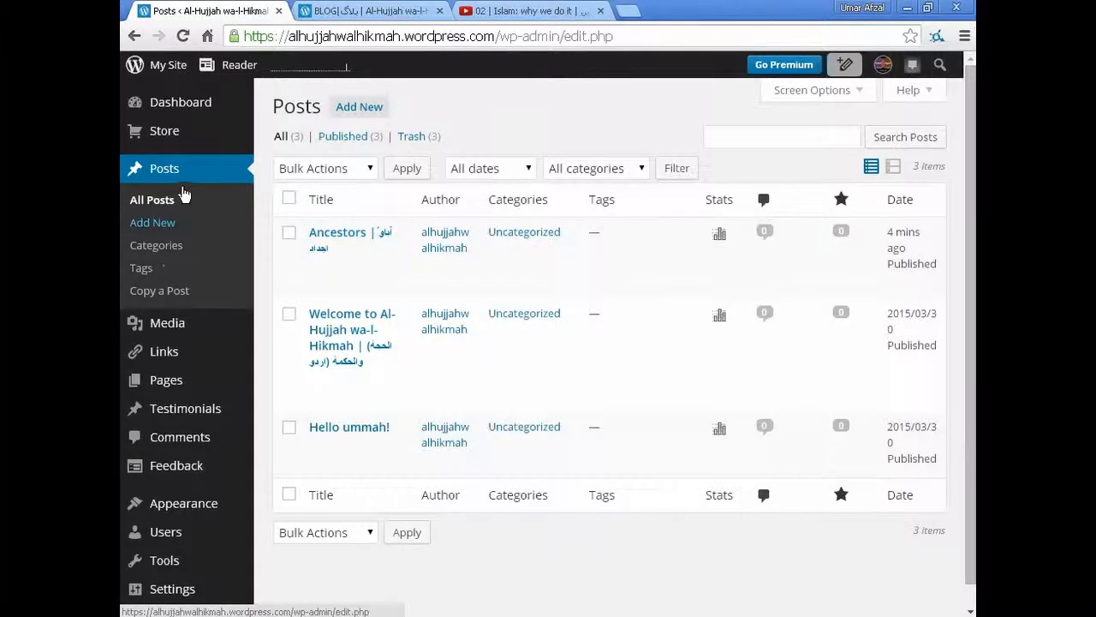
pyautogui.click(169, 247)
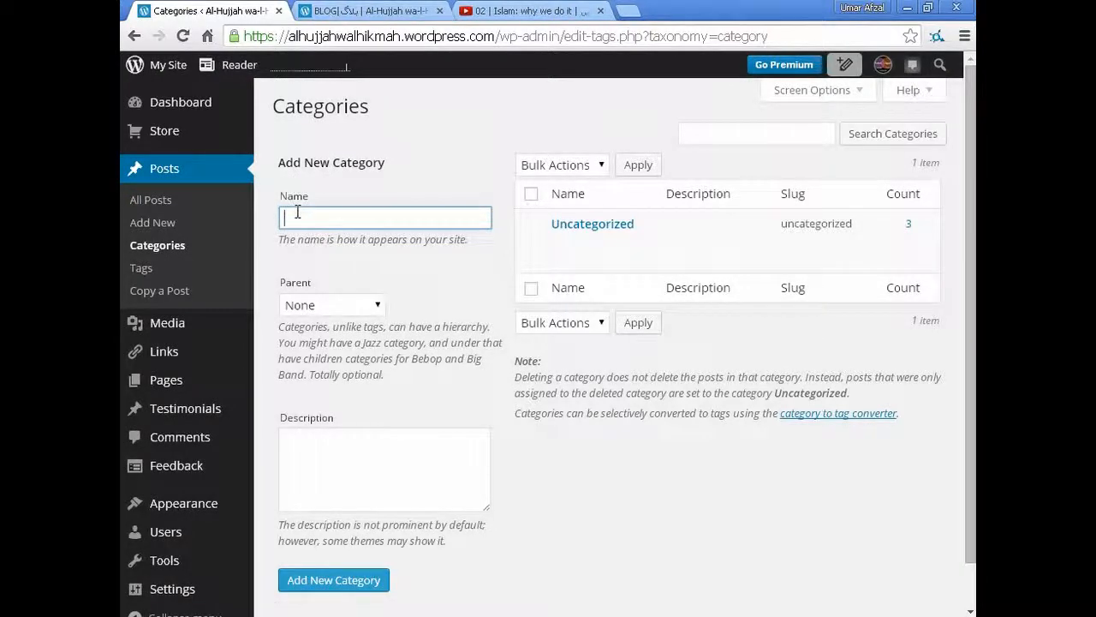
pyautogui.write('Burning Topics')
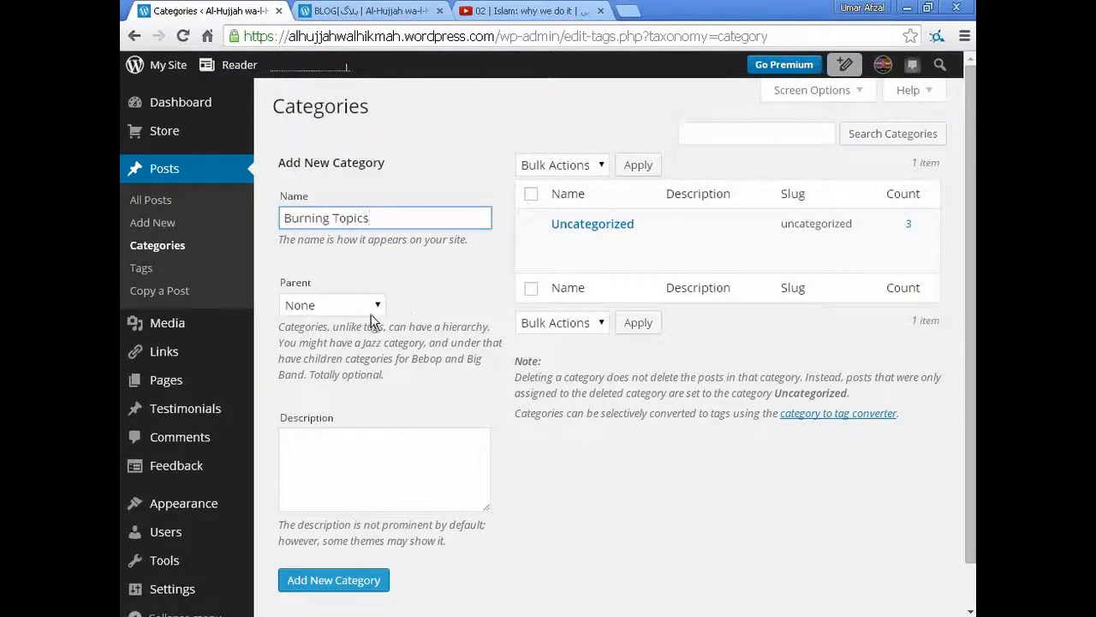
pyautogui.scroll(-1, 419, 354)
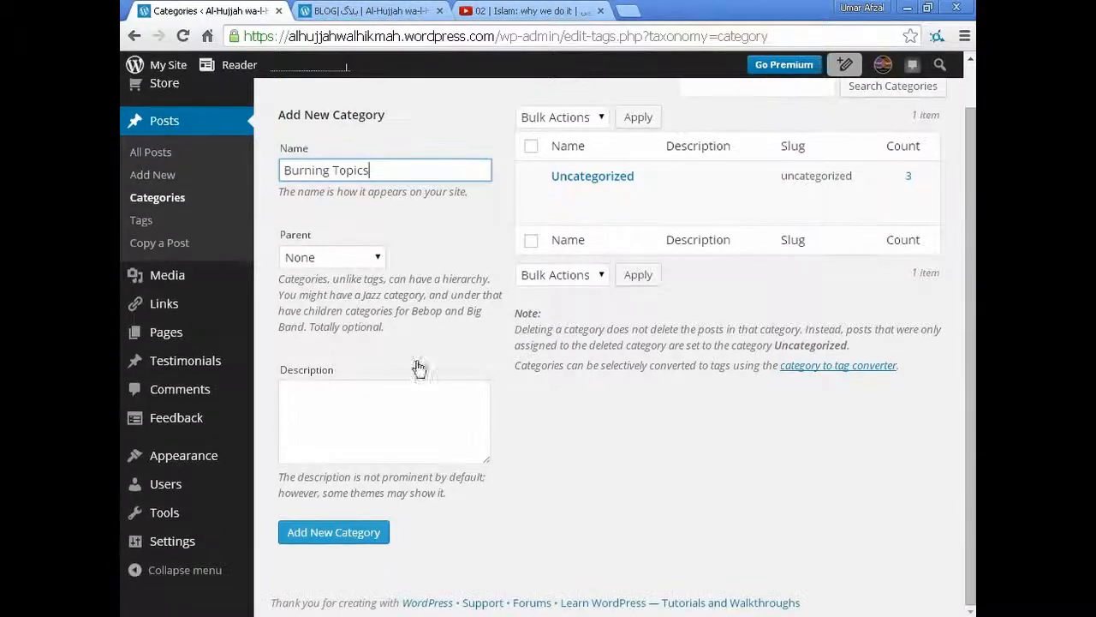
pyautogui.click(358, 536)
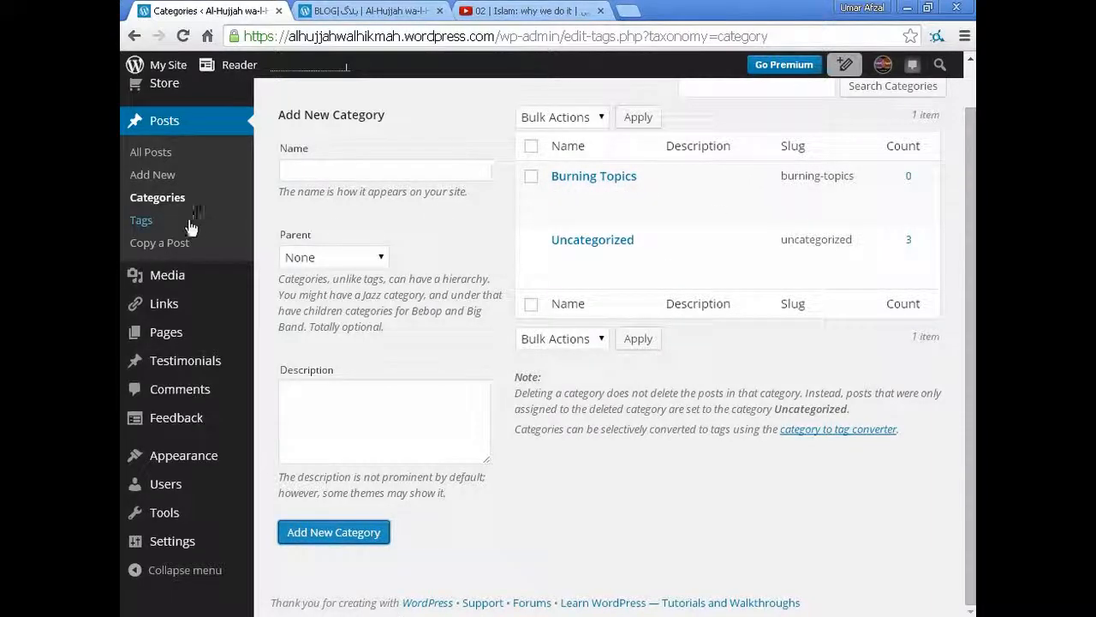
# Step: Move the "Ancestors" post from the Uncategorized category to "Burning Topics" and update the post
pyautogui.click(161, 152)
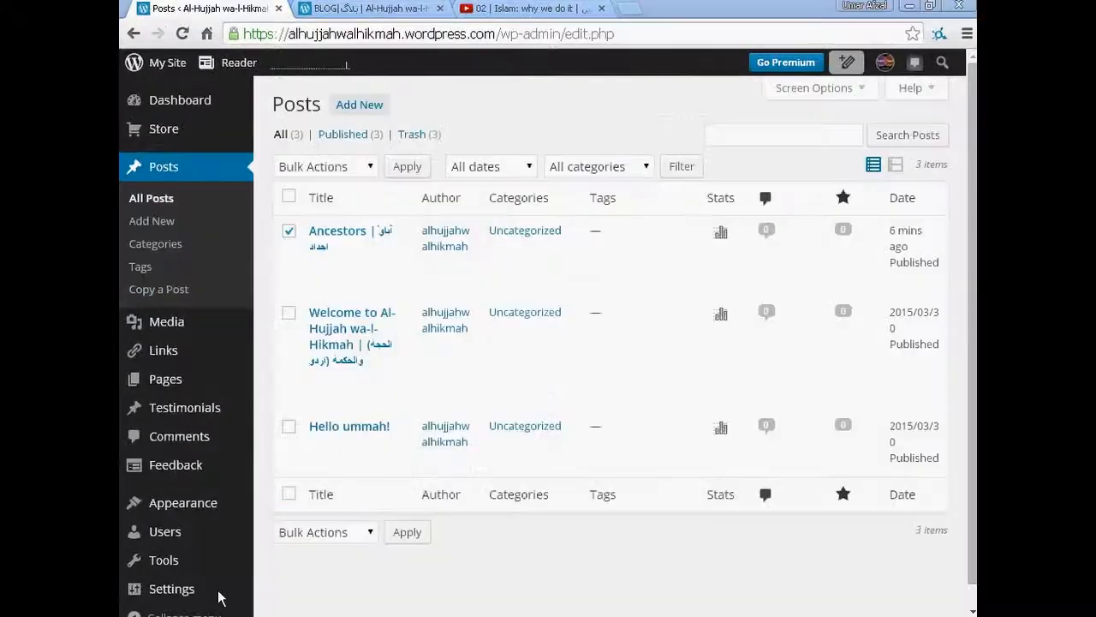
pyautogui.click(323, 268)
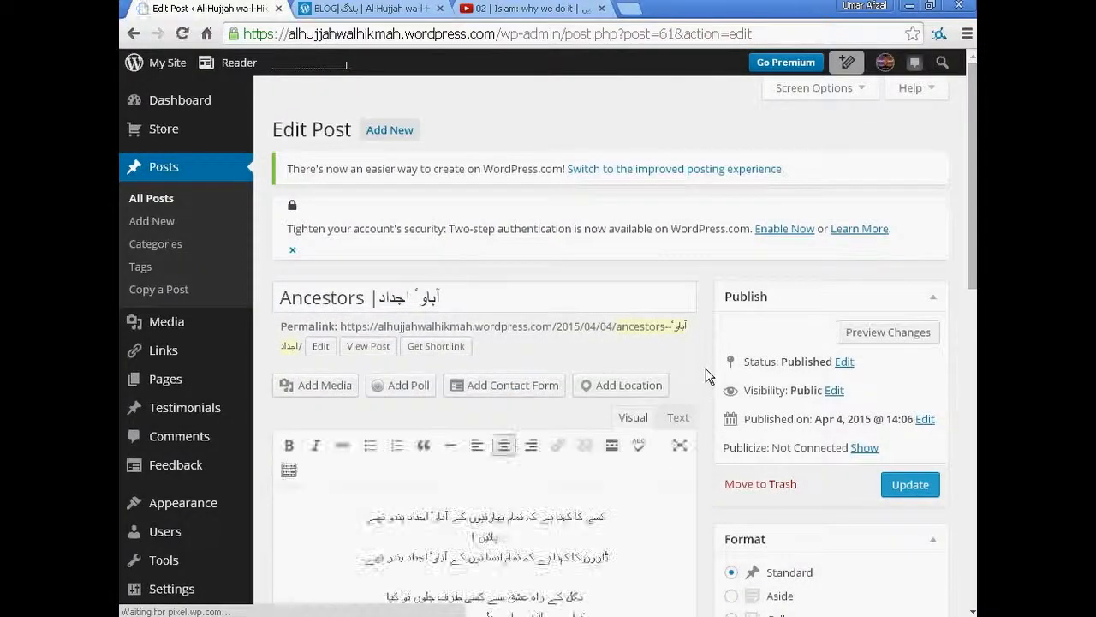
pyautogui.scroll(-4, 706, 368)
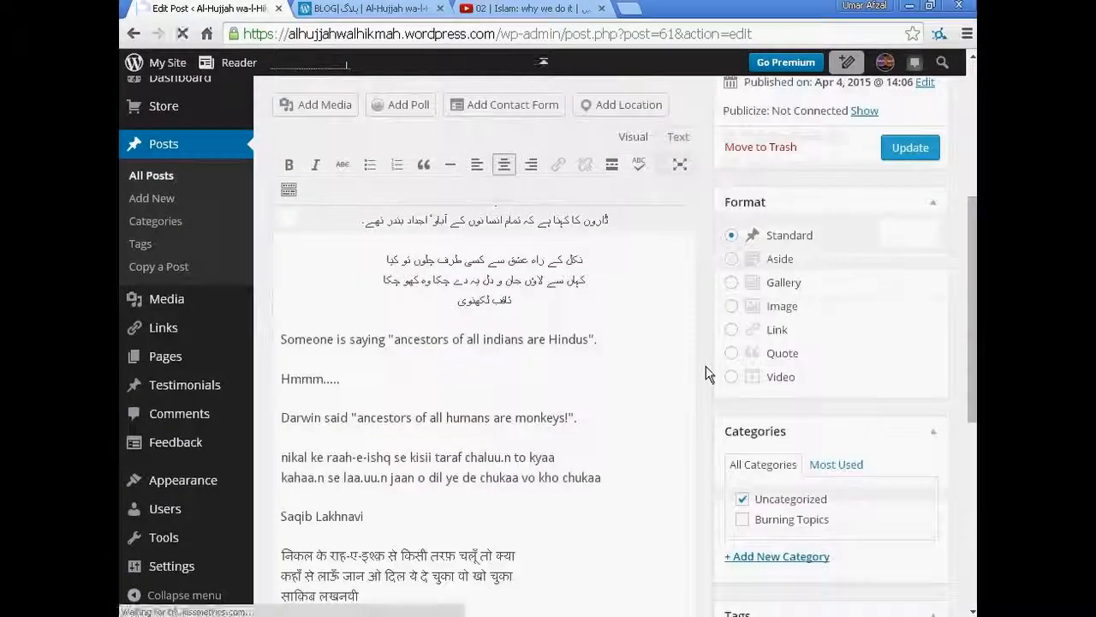
pyautogui.scroll(-2, 706, 367)
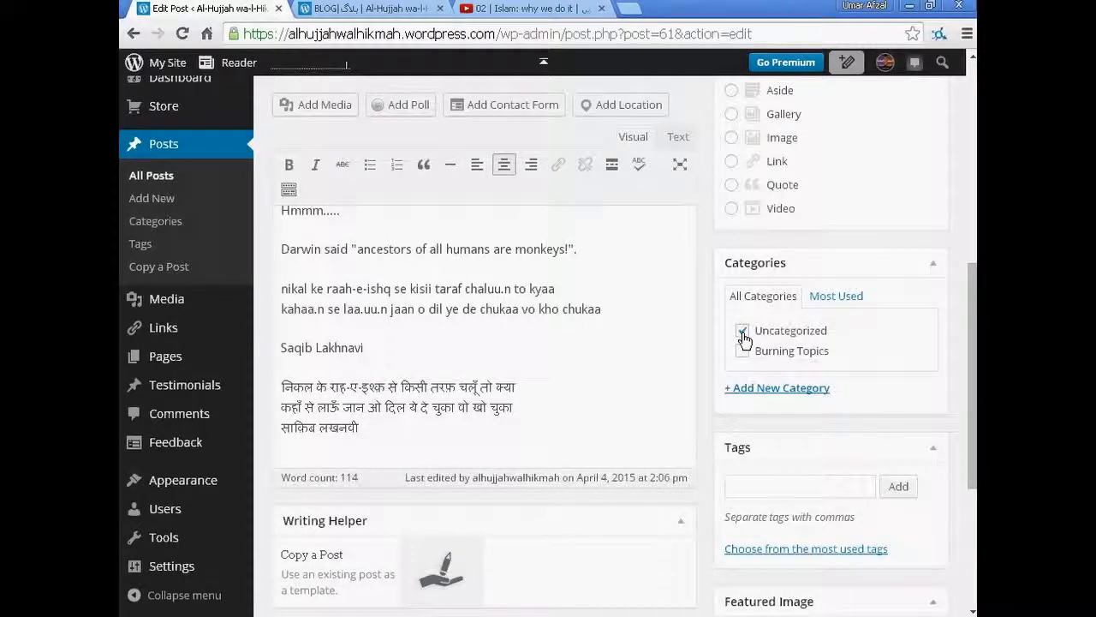
pyautogui.scroll(3, 738, 359)
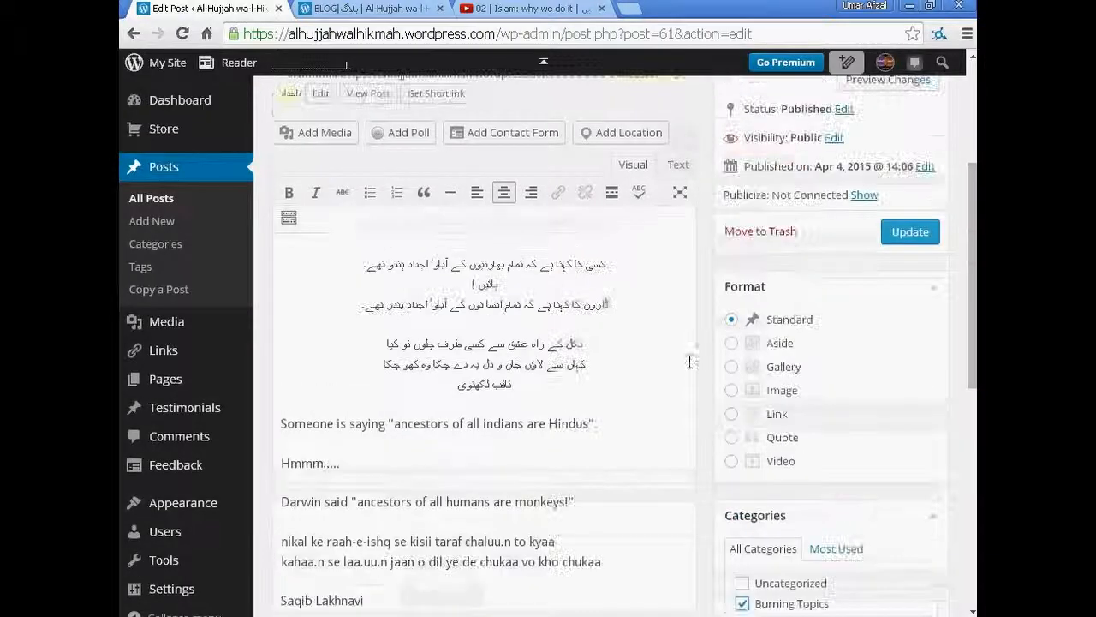
pyautogui.click(914, 232)
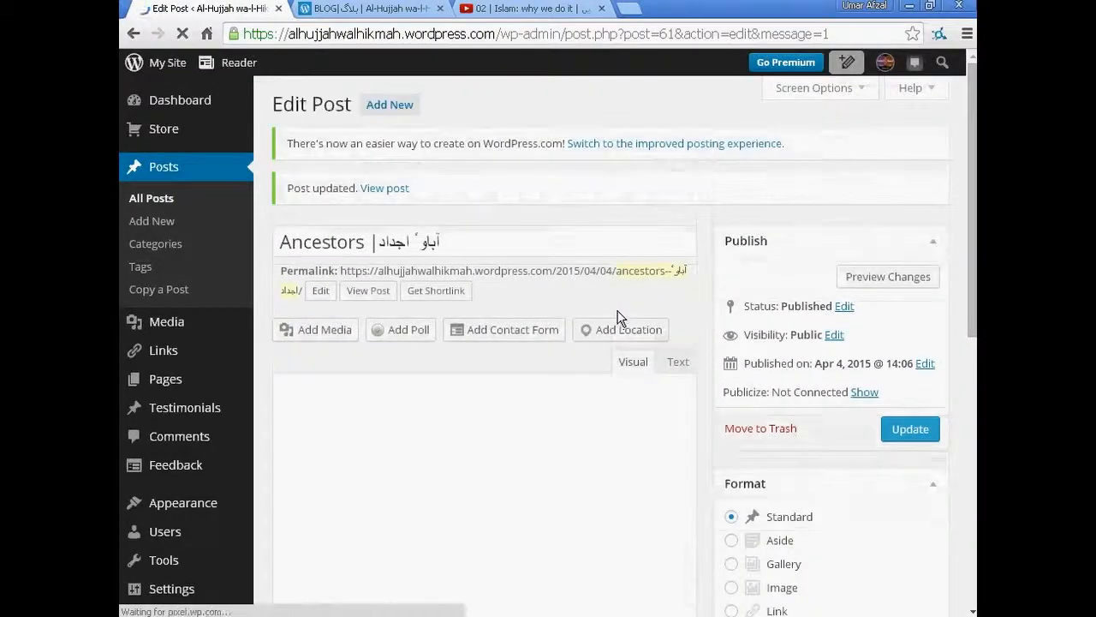
# Step: Reload the live Blog page and look through the April 2015 archive
pyautogui.click(364, 17)
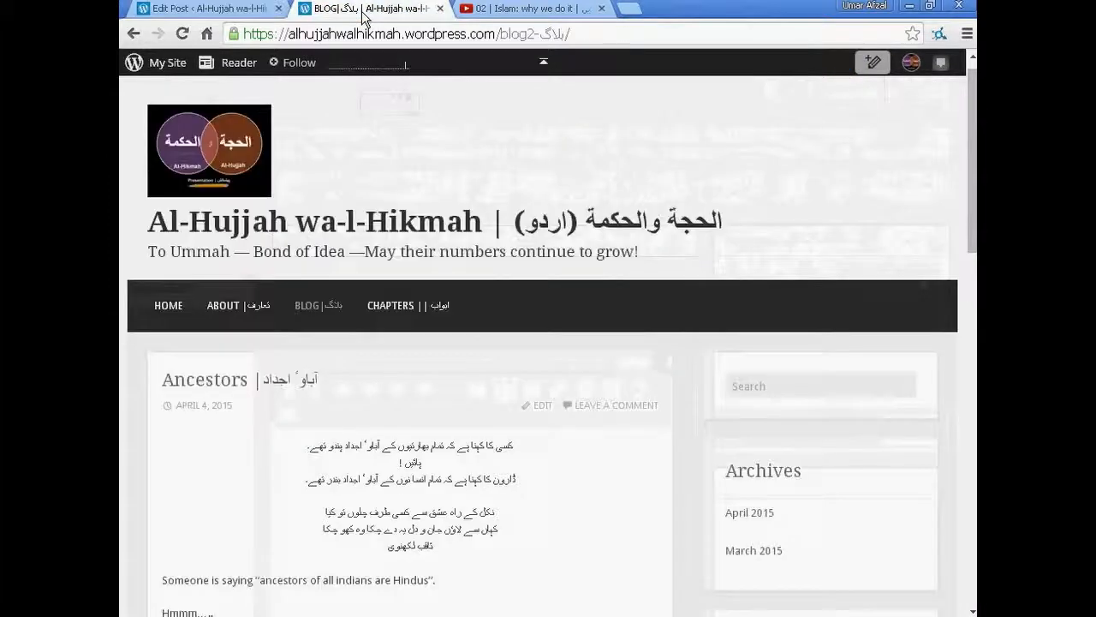
pyautogui.click(182, 34)
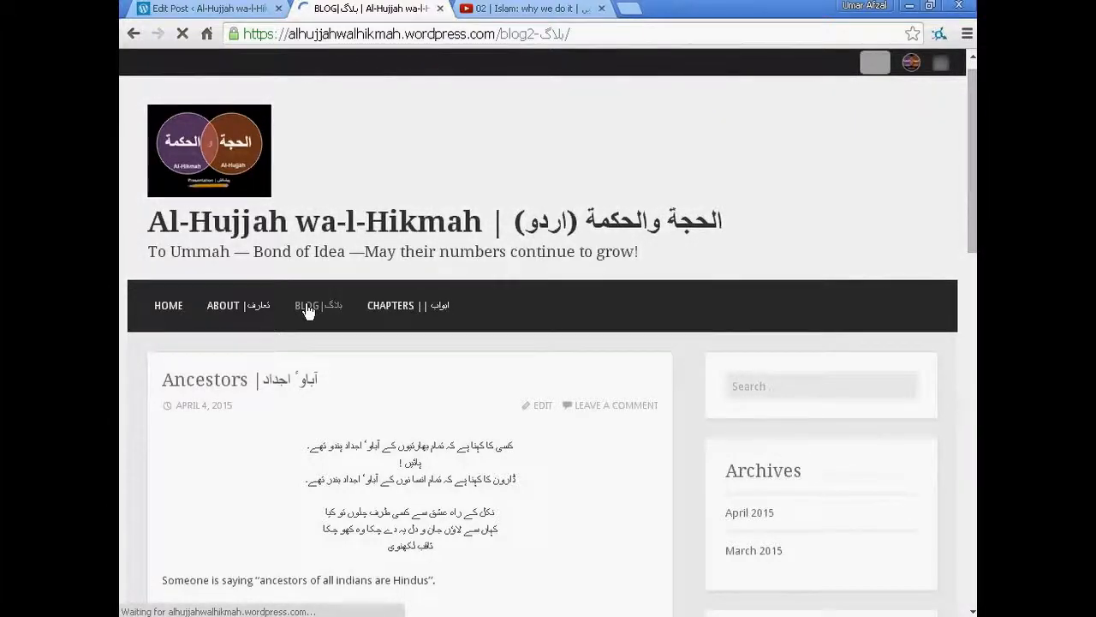
pyautogui.scroll(-2, 651, 433)
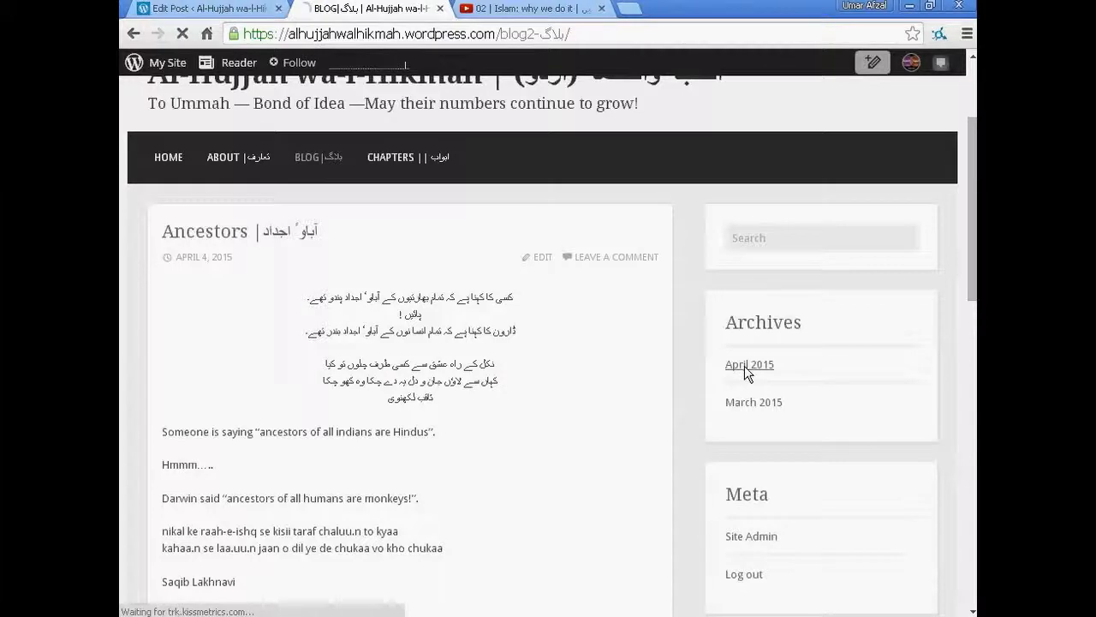
pyautogui.scroll(-3, 706, 403)
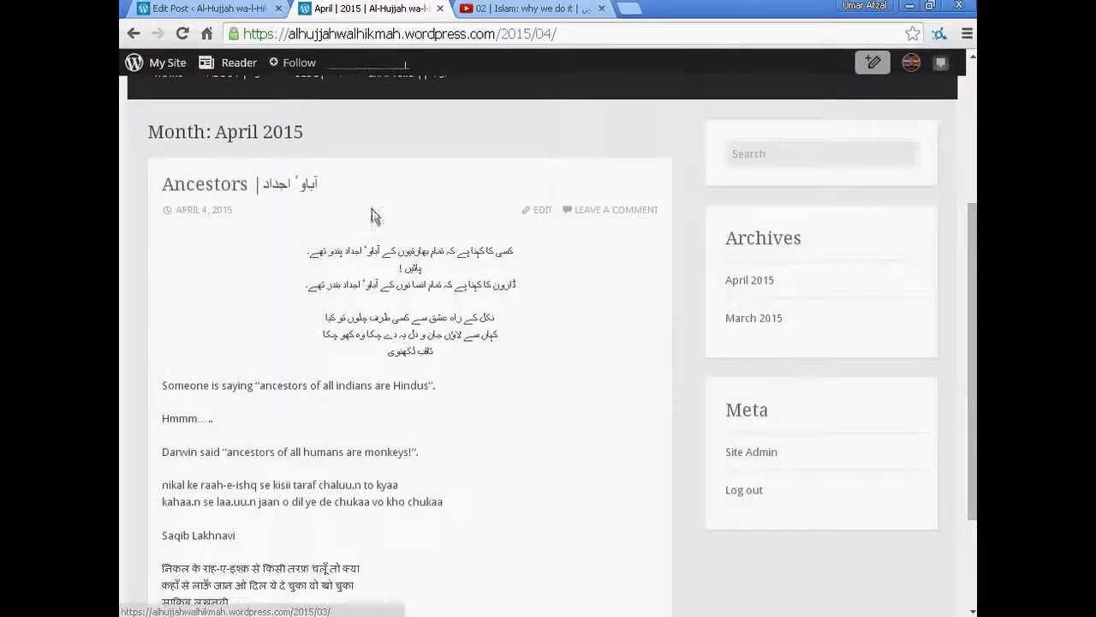
pyautogui.scroll(-2, 326, 296)
pyautogui.scroll(3, 485, 347)
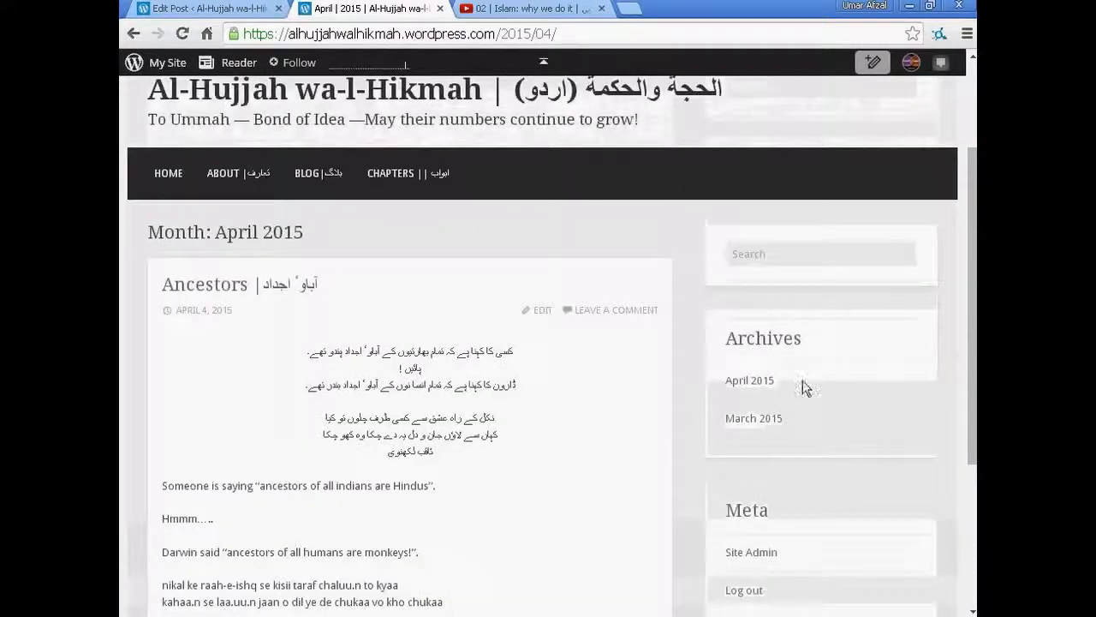
# Step: View the March 2015 archive and look through its posts
pyautogui.click(754, 418)
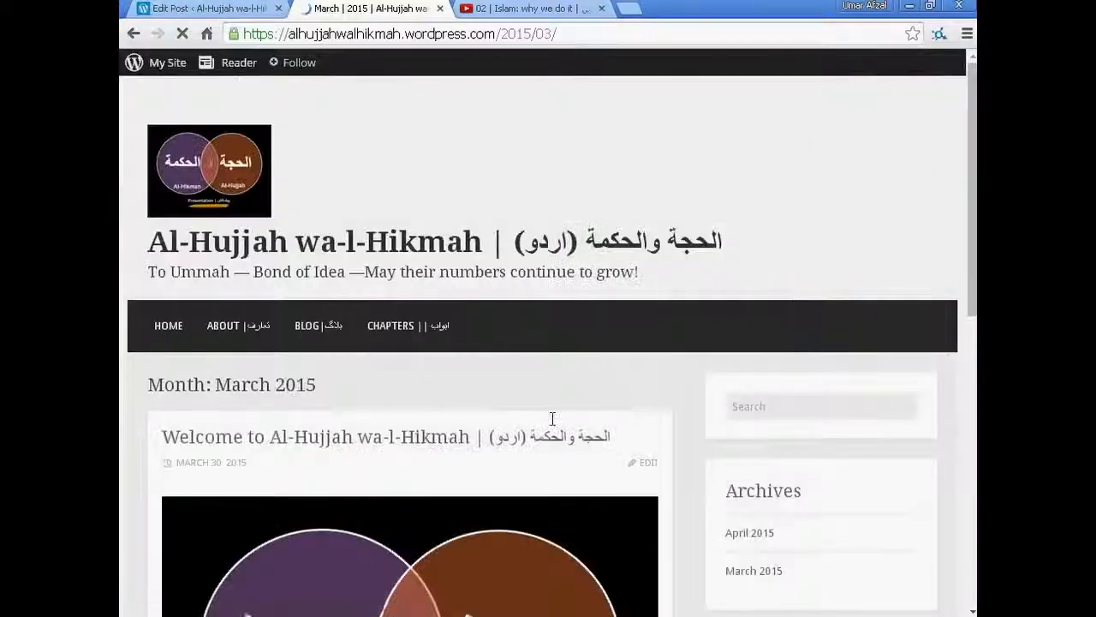
pyautogui.scroll(-6, 544, 396)
pyautogui.scroll(2, 527, 396)
pyautogui.scroll(3, 531, 391)
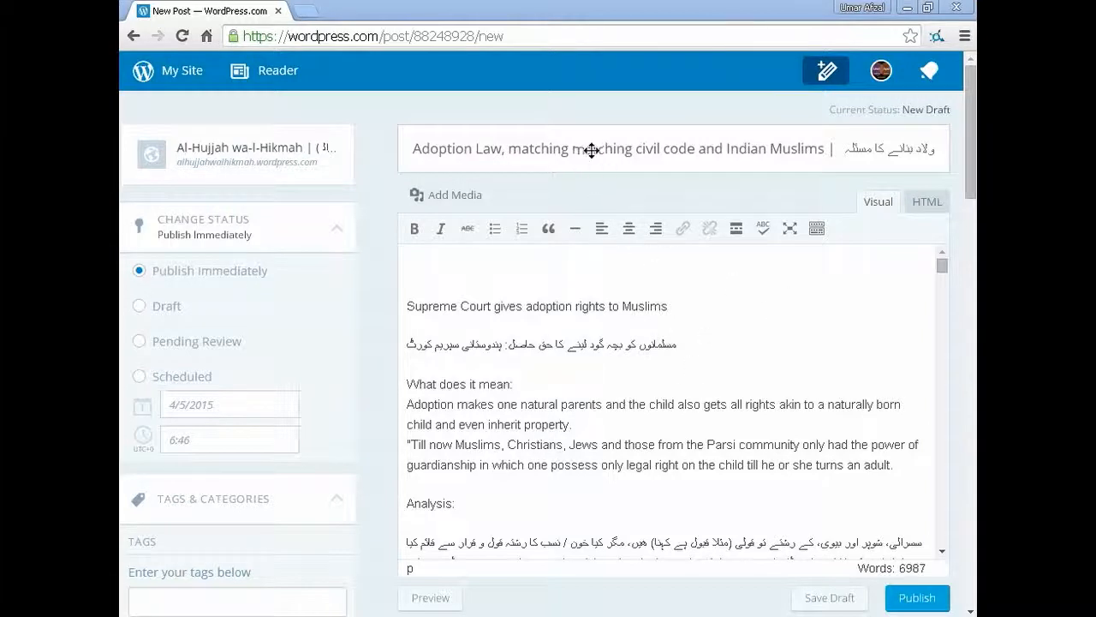
# Step: Show the extra formatting tools and apply Heading 1 to the English and Urdu "Supreme Court gives adoption rights to Muslims" lines
pyautogui.click(817, 229)
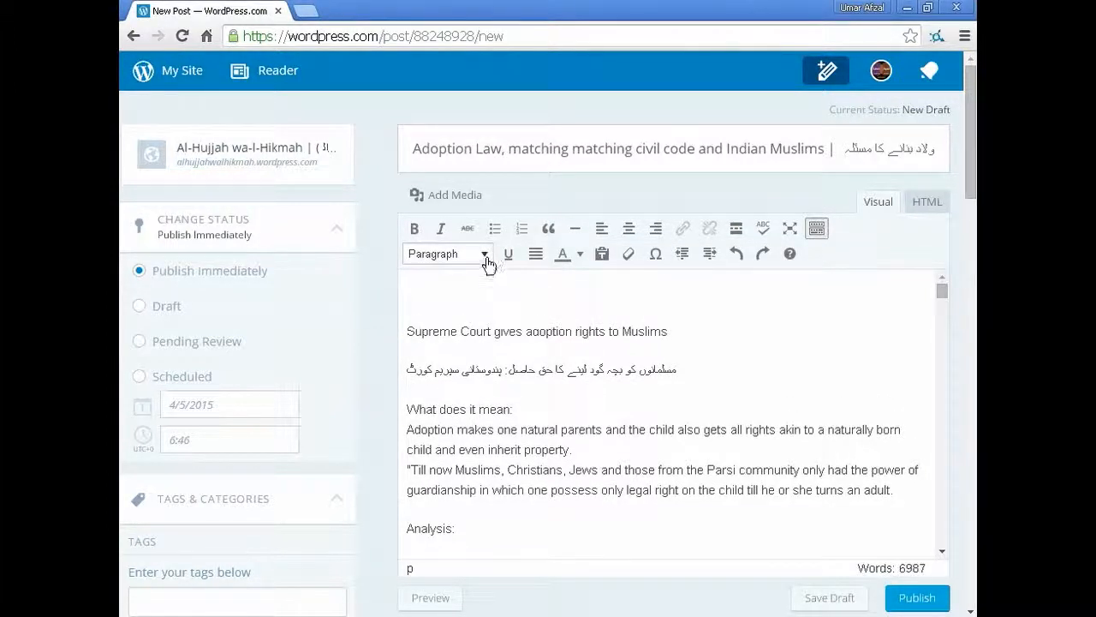
pyautogui.moveTo(684, 371); pyautogui.dragTo(403, 332)
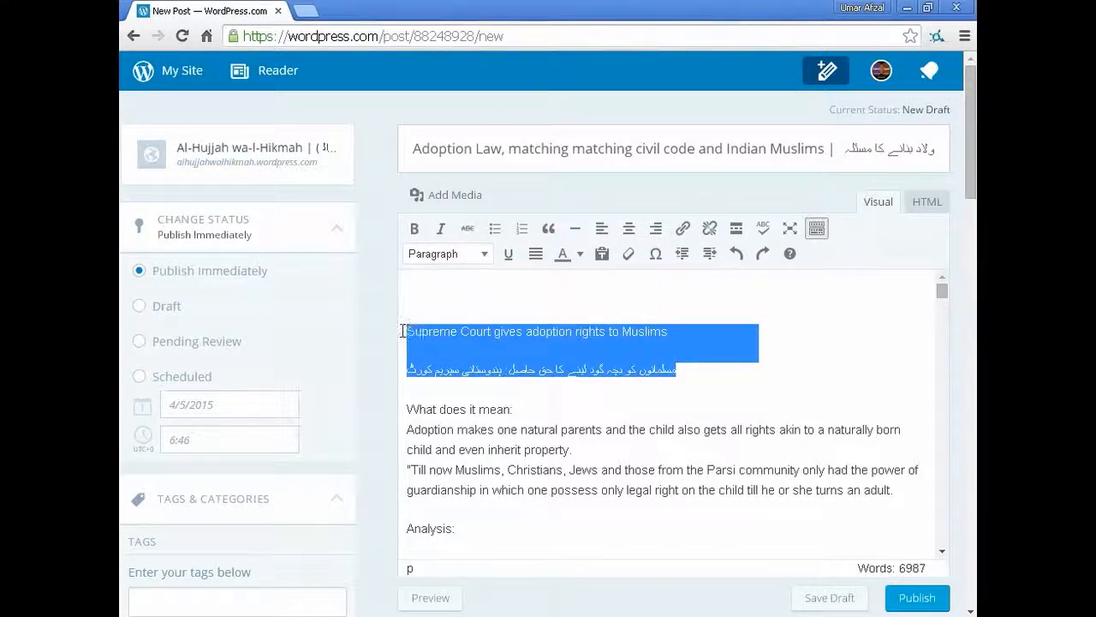
pyautogui.click(485, 255)
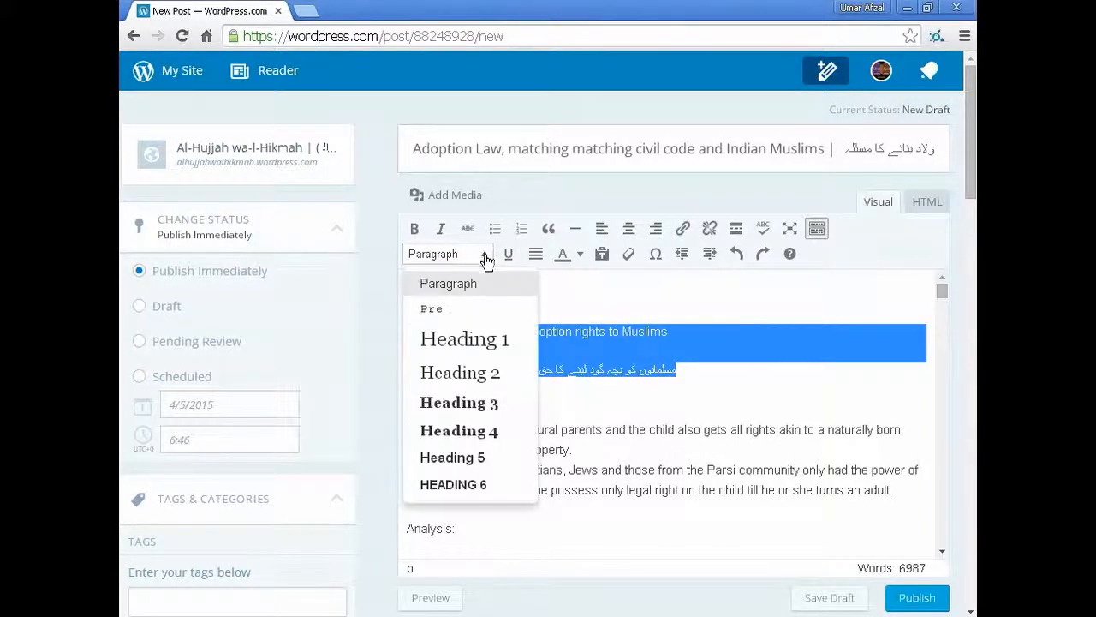
pyautogui.click(500, 343)
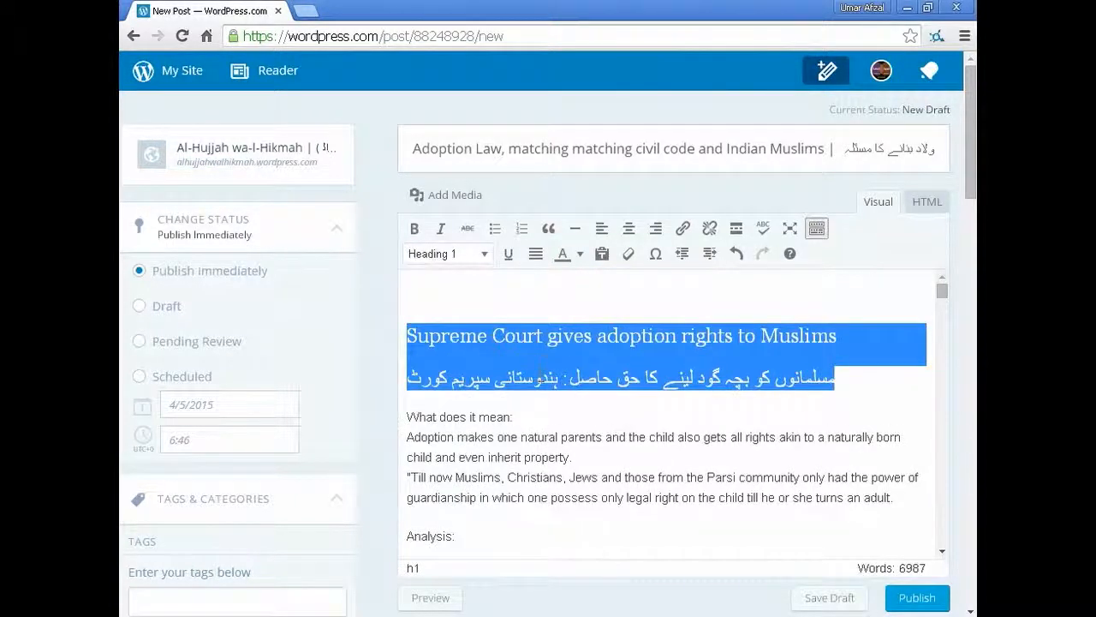
# Step: Colour the English and Urdu Supreme Court headings blue and check the text below them
pyautogui.click(539, 377)
pyautogui.moveTo(835, 378); pyautogui.dragTo(412, 334)
pyautogui.click(580, 254)
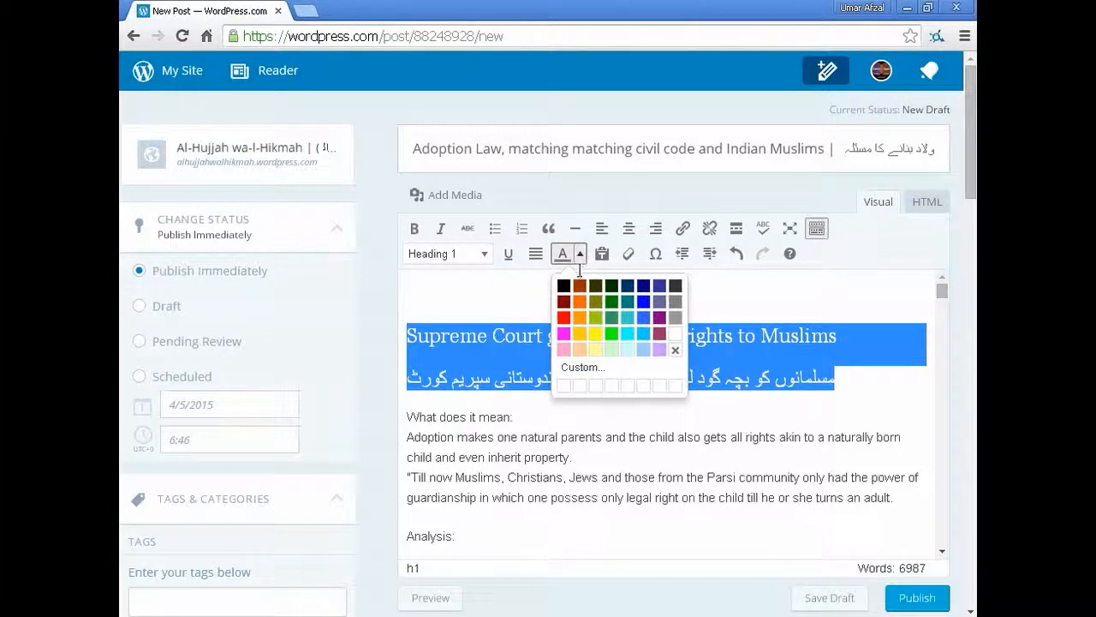
pyautogui.click(644, 301)
pyautogui.click(585, 404)
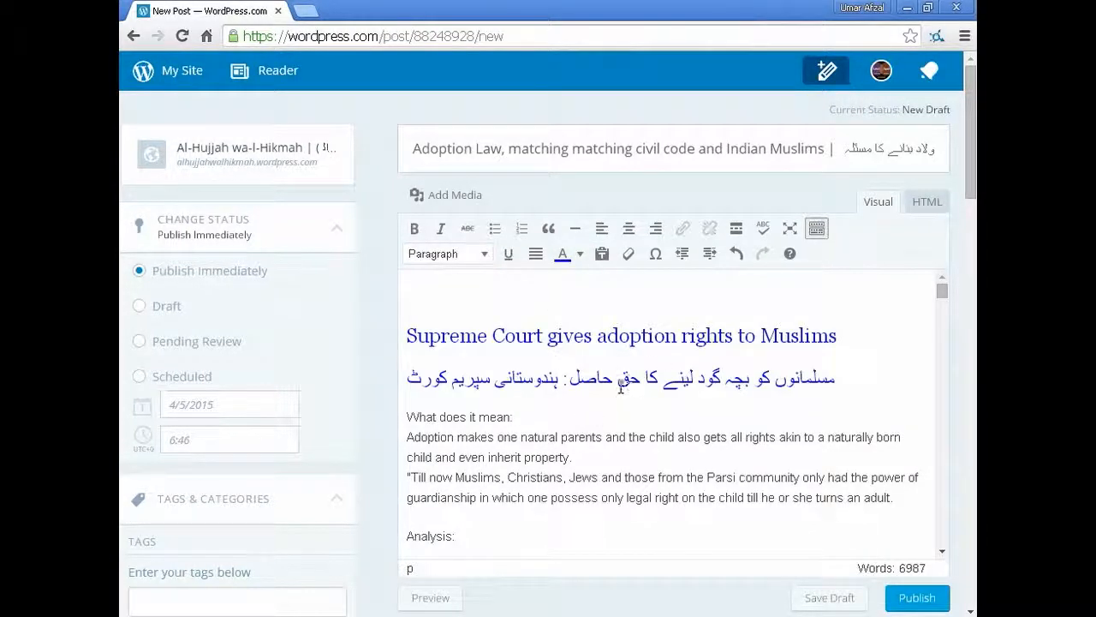
pyautogui.scroll(-1, 618, 382)
pyautogui.scroll(-1, 605, 371)
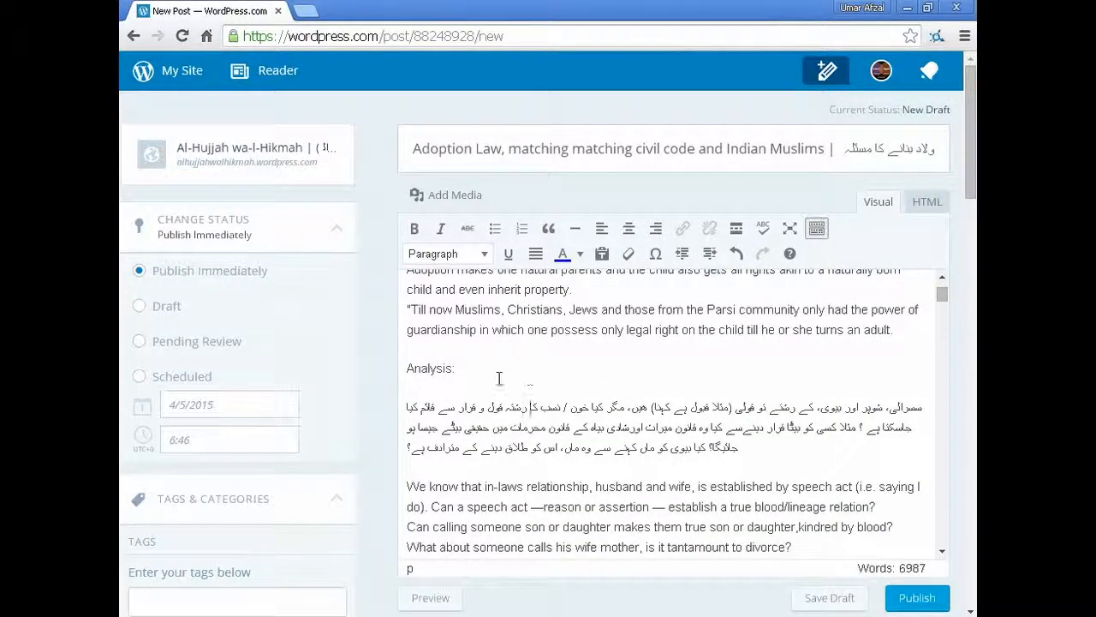
pyautogui.scroll(2, 470, 371)
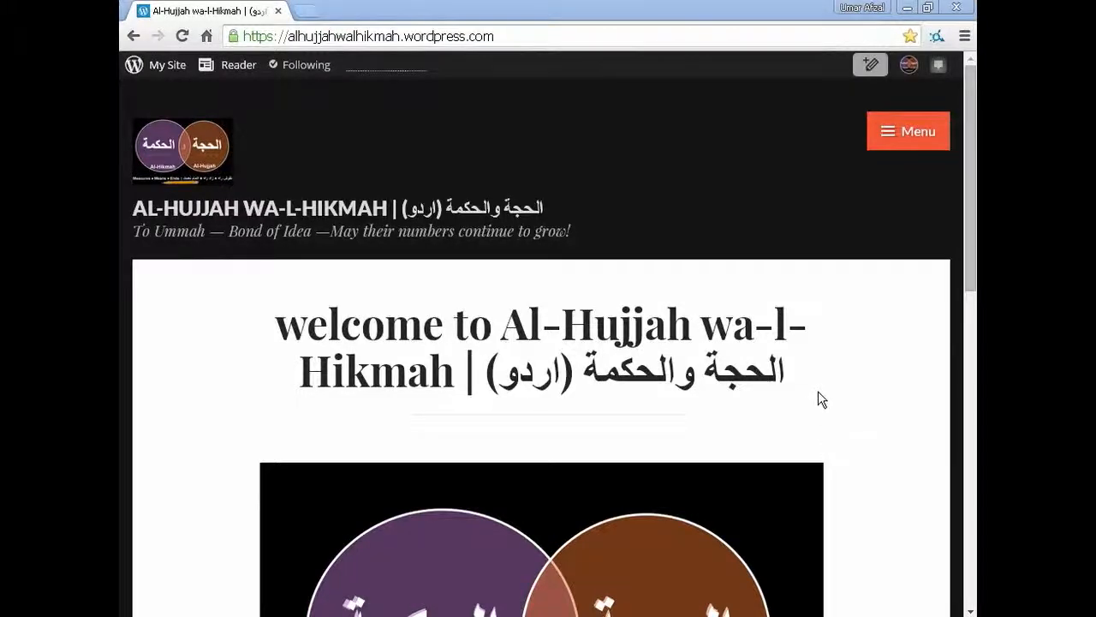
# Step: Go to the live site's Blog page and read through the published "Adoption Law, matching matching civil code and Indian Muslims" post
pyautogui.click(892, 141)
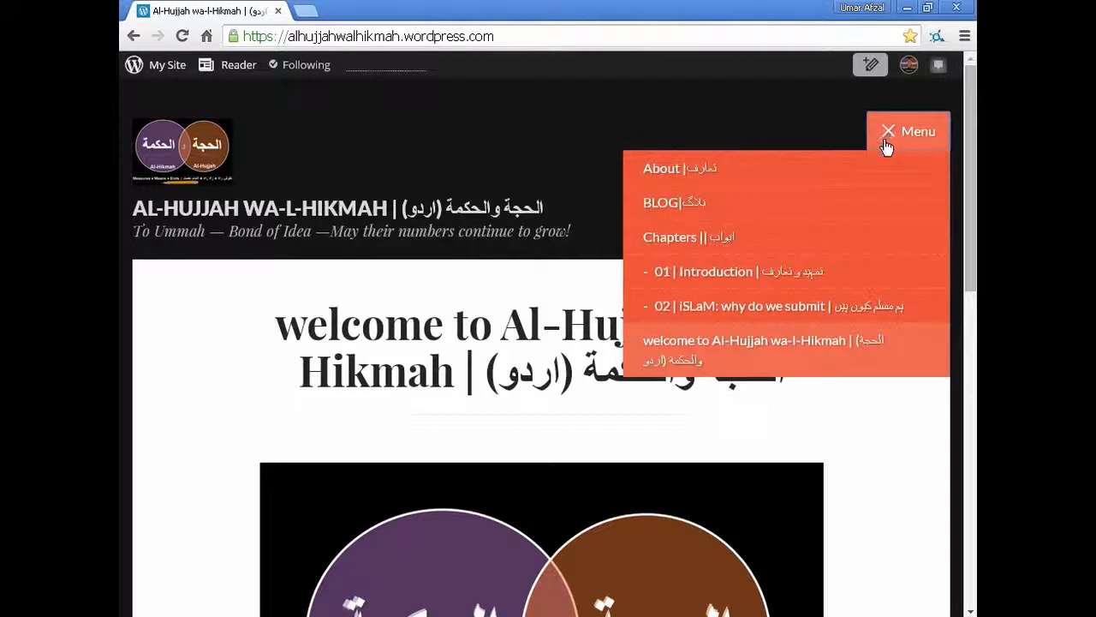
pyautogui.click(682, 203)
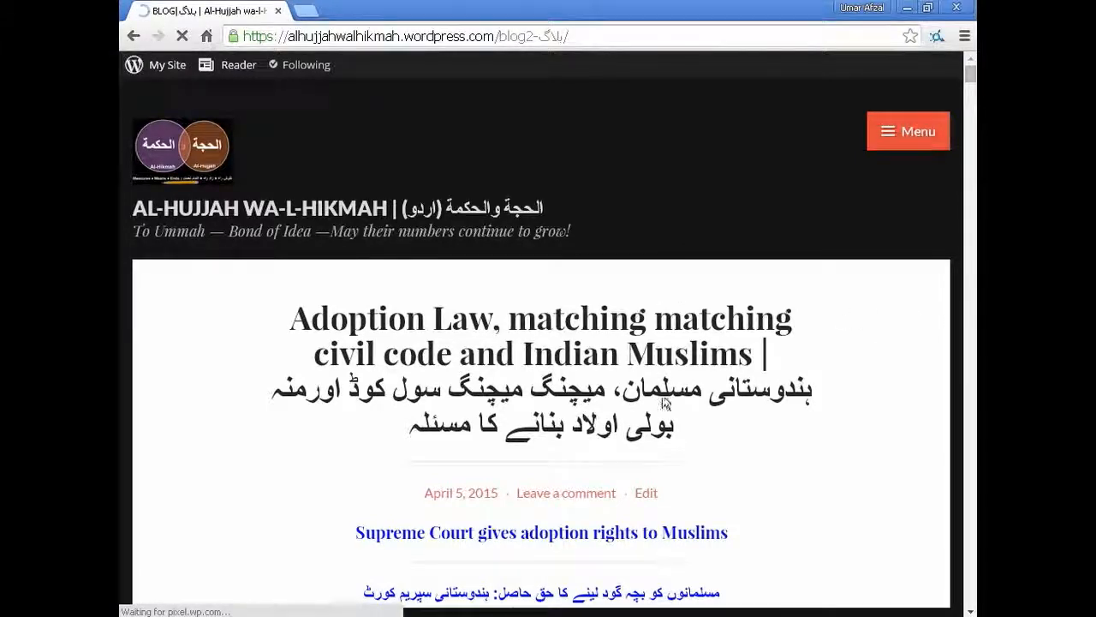
pyautogui.scroll(-3, 545, 409)
pyautogui.scroll(3, 548, 317)
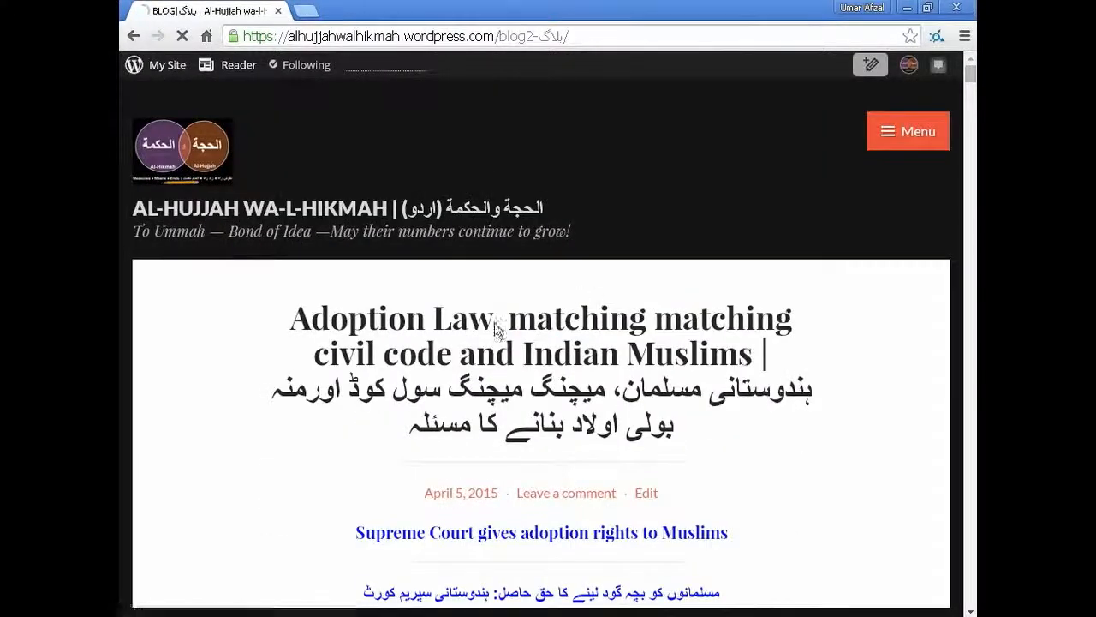
pyautogui.scroll(-5, 531, 343)
pyautogui.scroll(-13, 554, 287)
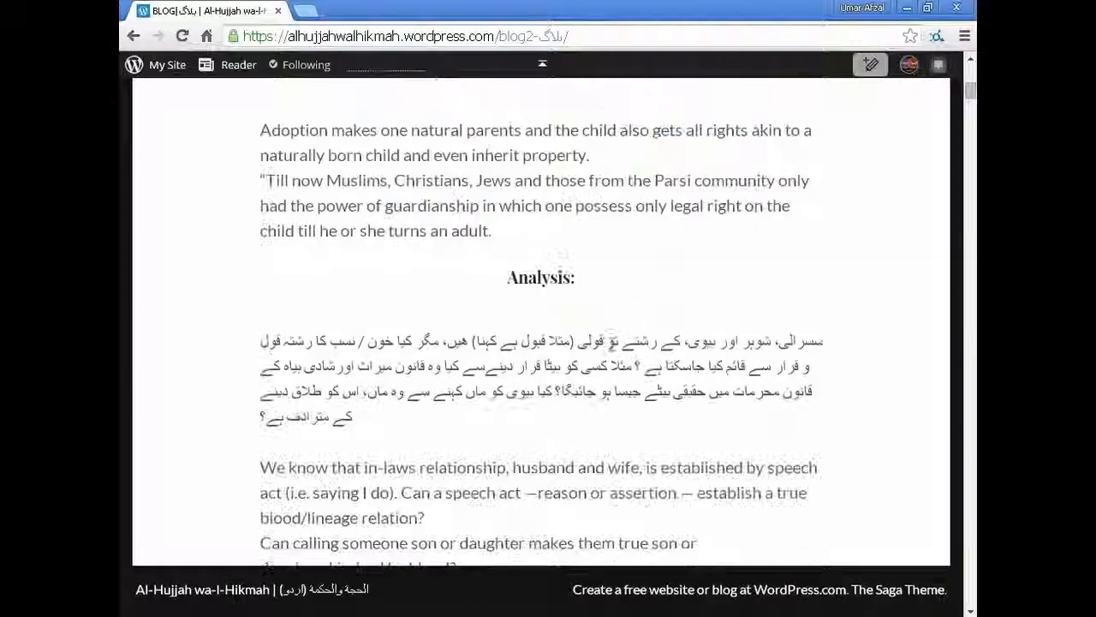
pyautogui.scroll(-15, 725, 308)
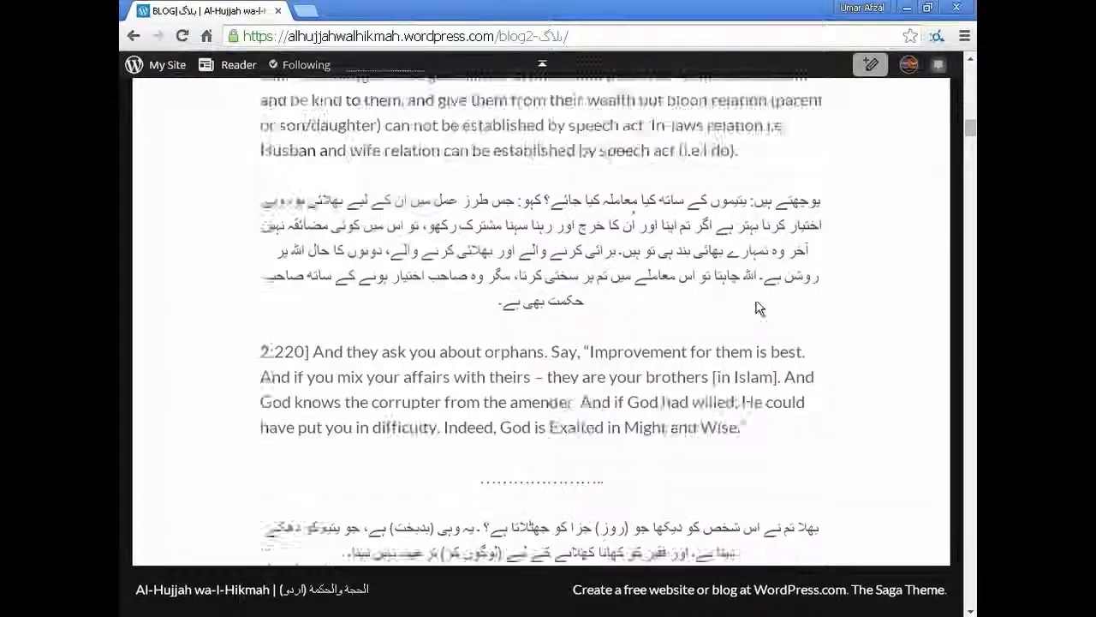
pyautogui.scroll(-15, 818, 287)
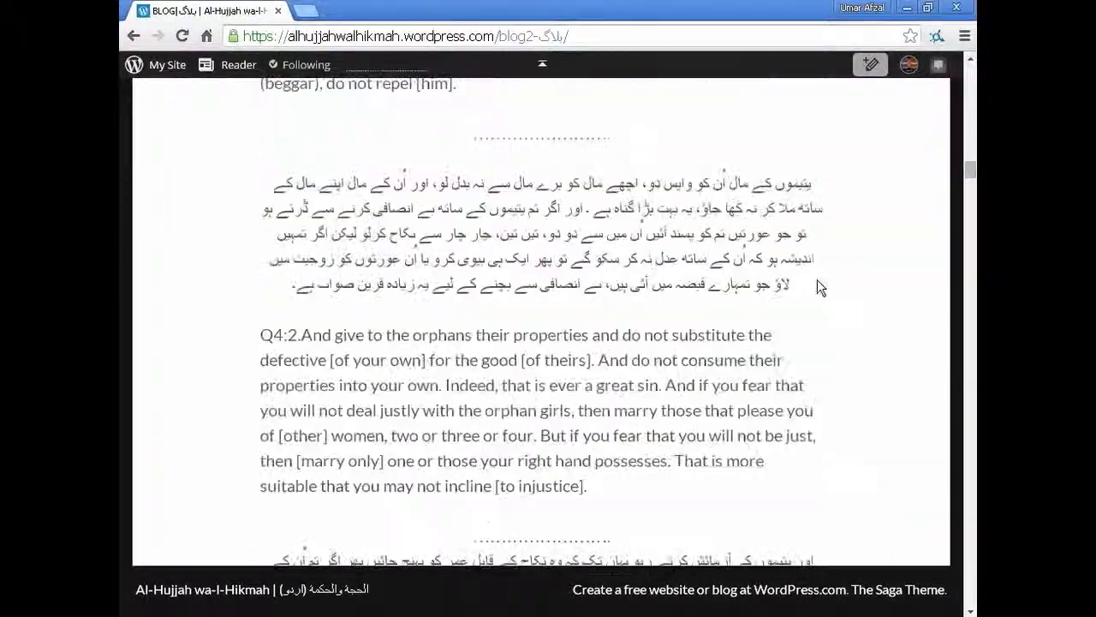
pyautogui.scroll(-15, 817, 291)
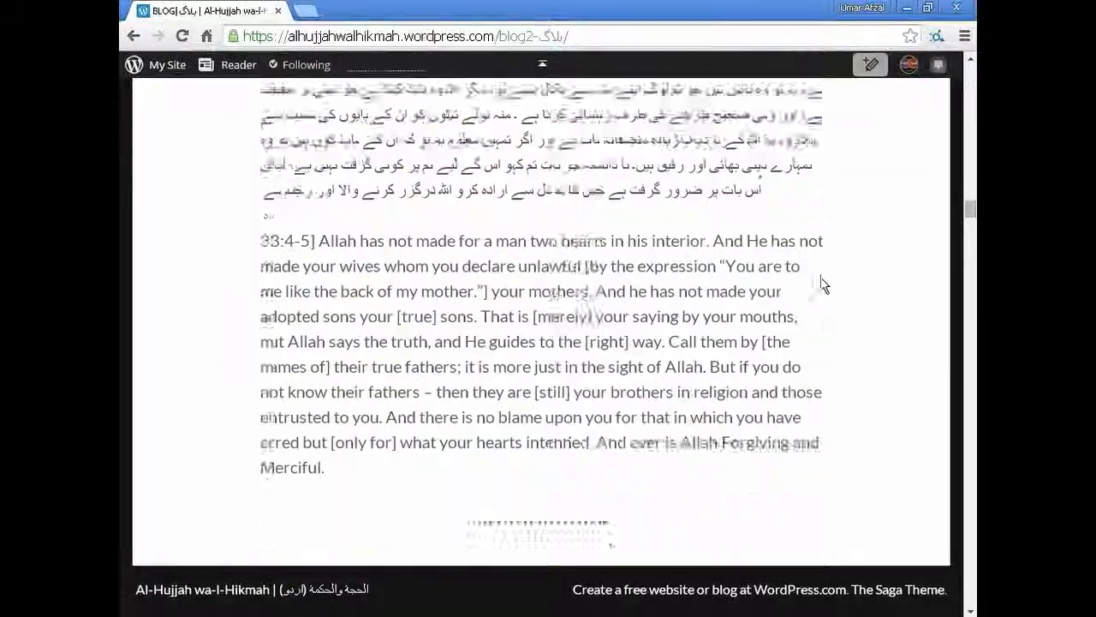
pyautogui.scroll(-15, 812, 296)
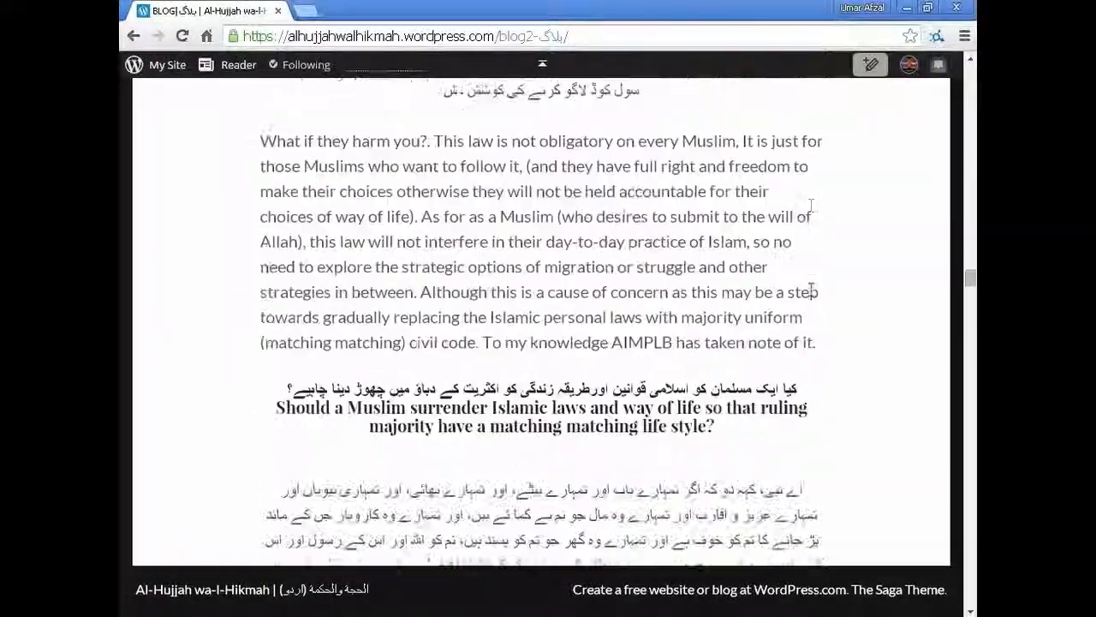
pyautogui.scroll(-15, 810, 296)
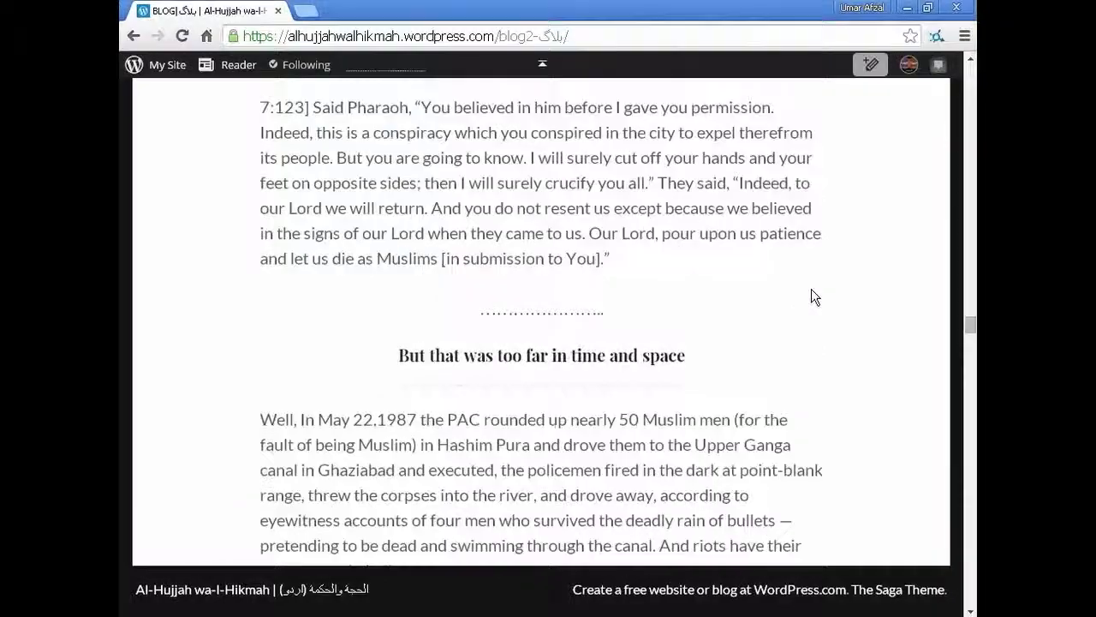
# Step: Read through the rest of the live Blog page, past "Religion of ancestors" to the "Hello ummah!" post
pyautogui.scroll(-15, 797, 302)
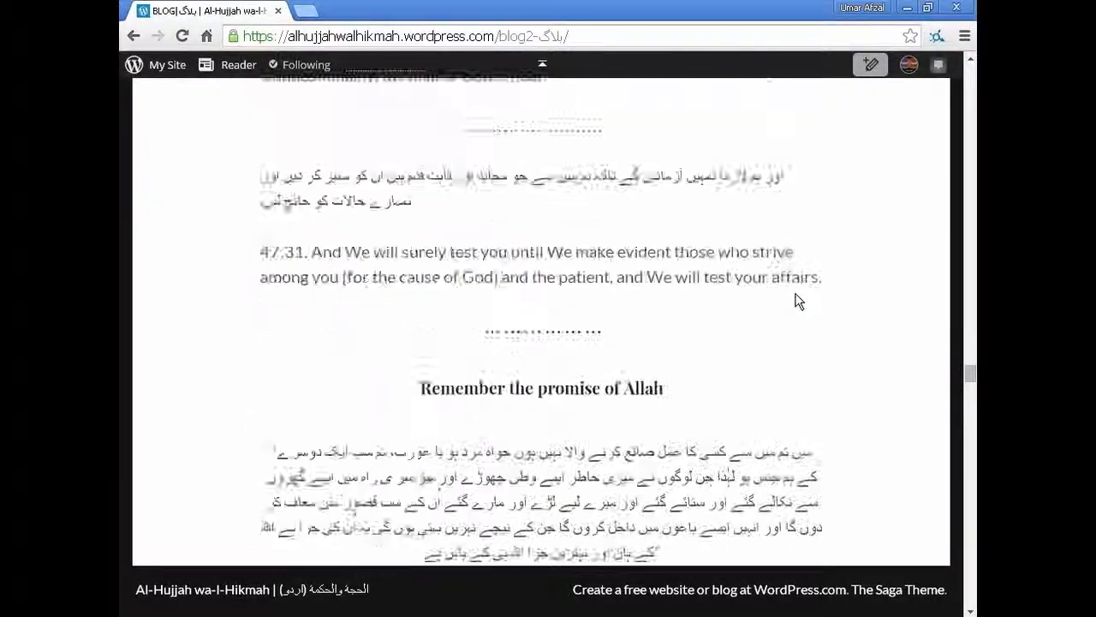
pyautogui.scroll(-15, 782, 306)
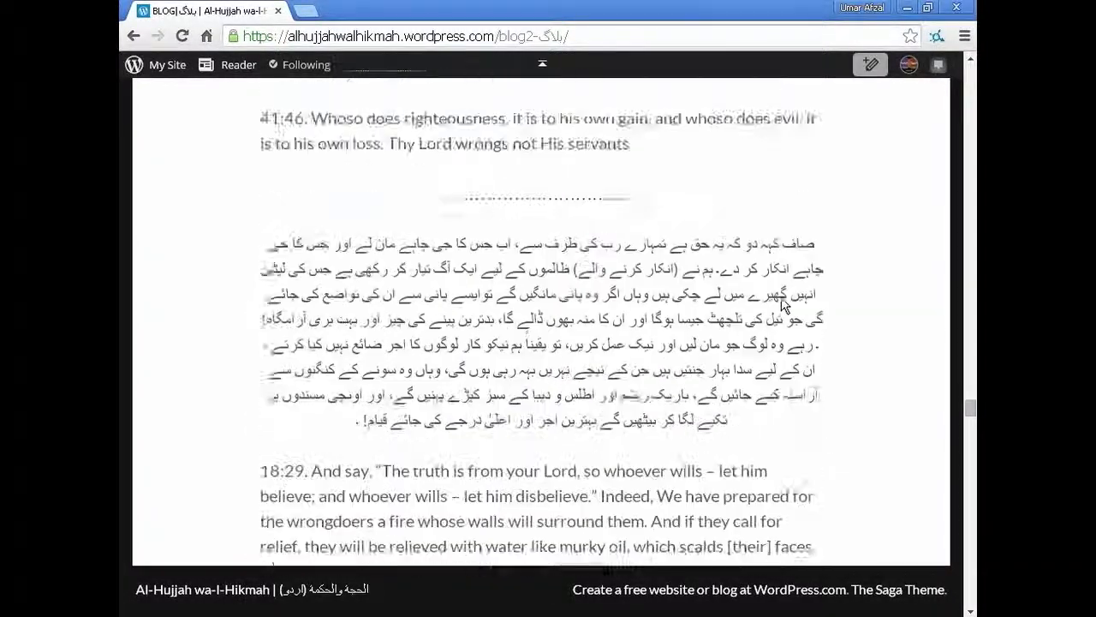
pyautogui.scroll(-15, 781, 305)
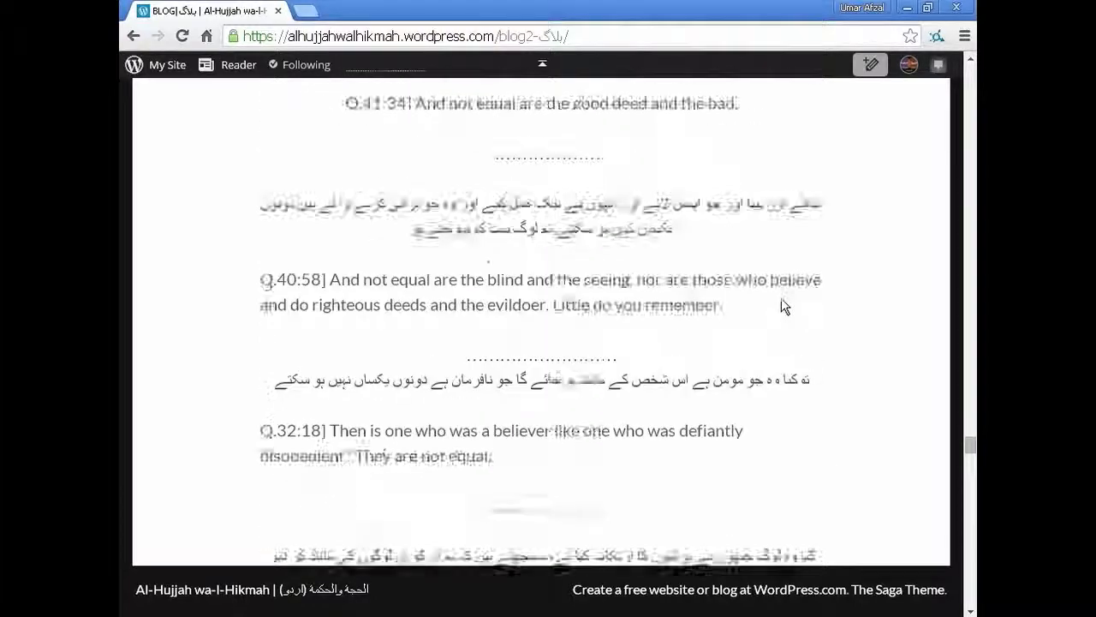
pyautogui.scroll(-15, 781, 306)
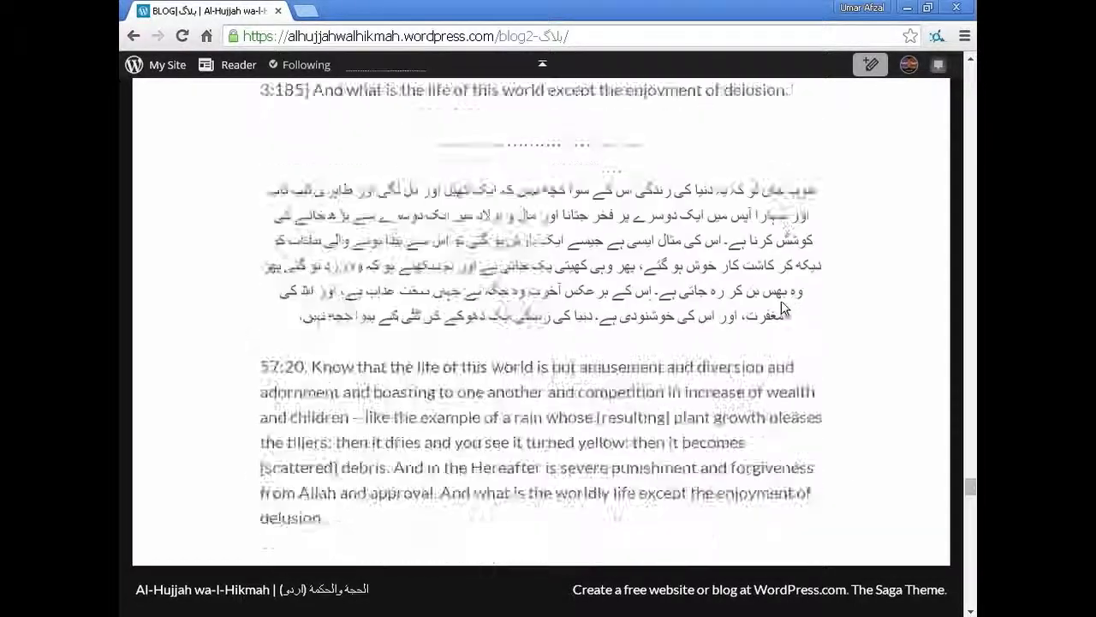
pyautogui.scroll(-15, 782, 304)
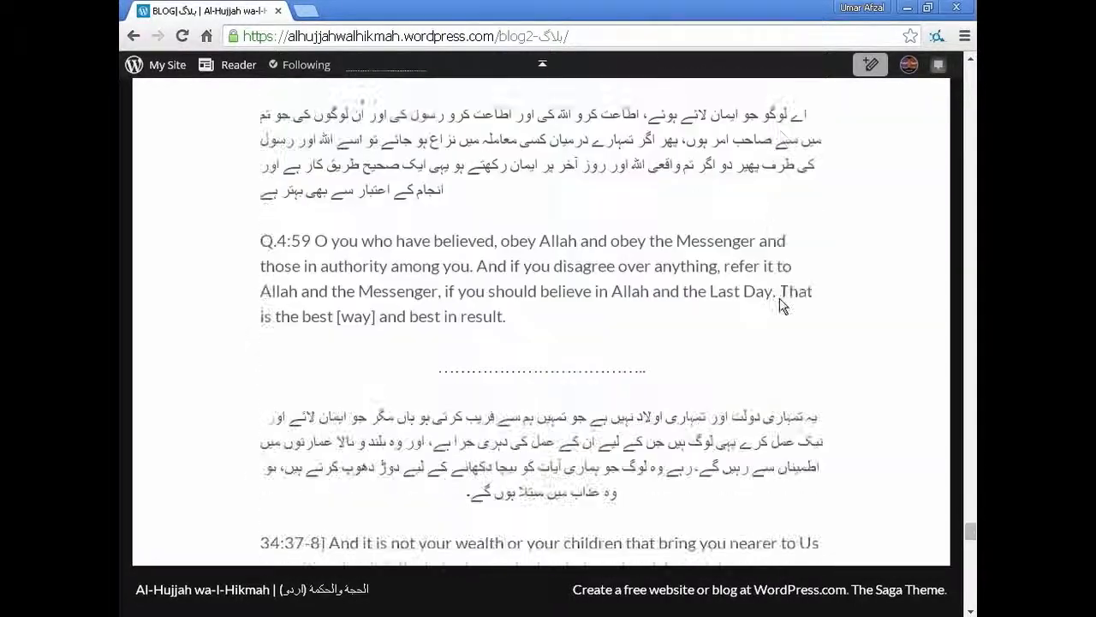
pyautogui.scroll(-8, 777, 301)
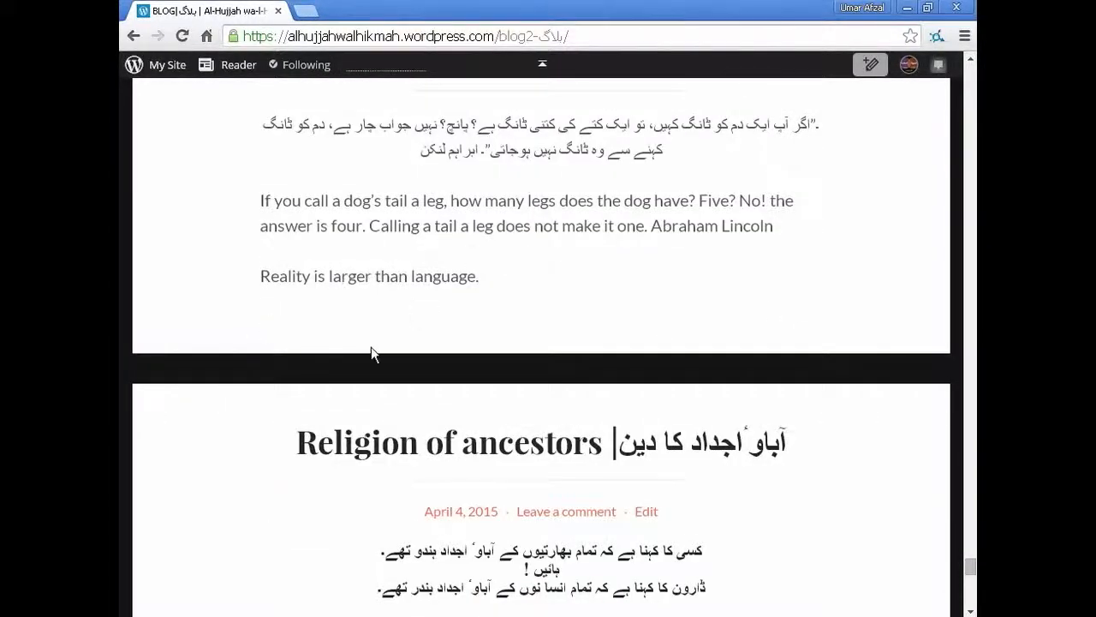
pyautogui.scroll(-3, 515, 349)
pyautogui.scroll(-10, 636, 379)
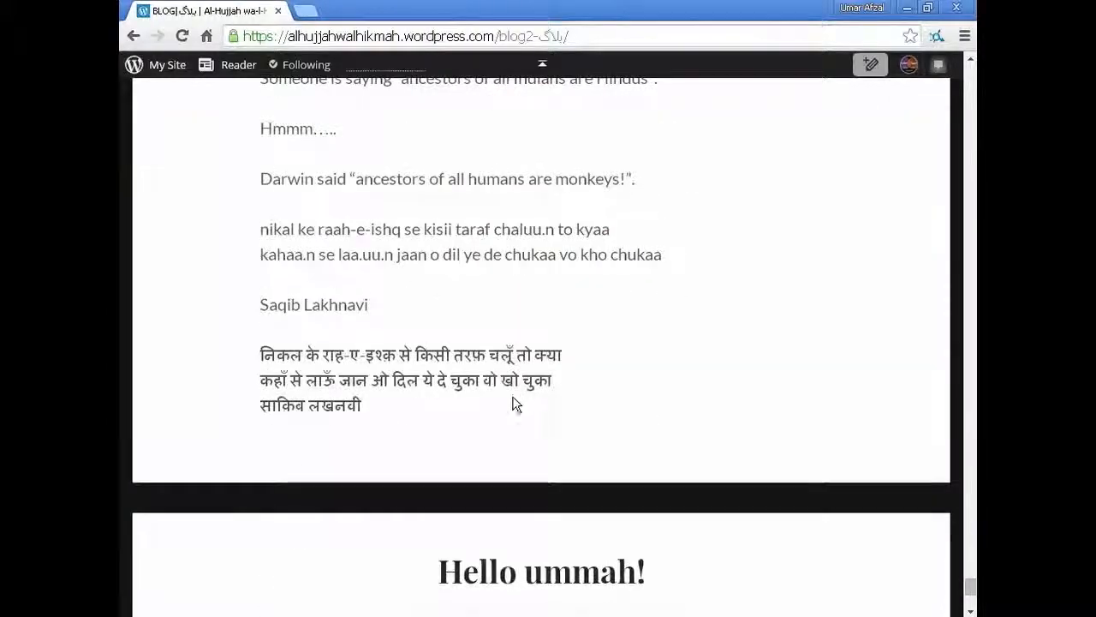
pyautogui.scroll(5, 535, 424)
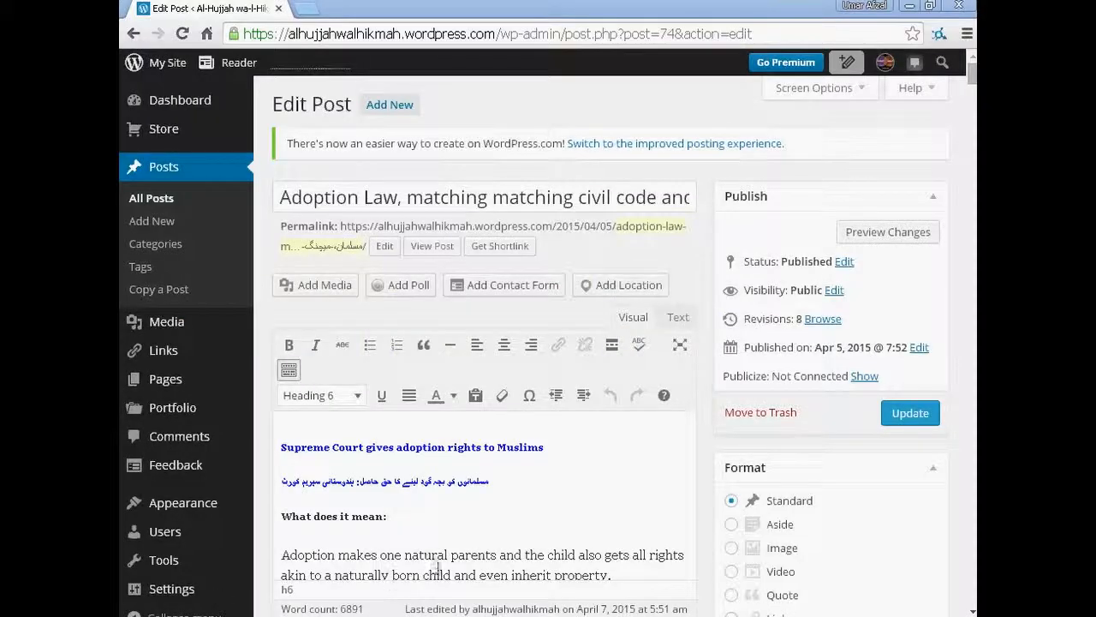
# Step: Insert a Read More break in the adoption law post after the paragraph ending "is it tantamount to divorce?"
pyautogui.click(510, 539)
pyautogui.scroll(-2, 608, 518)
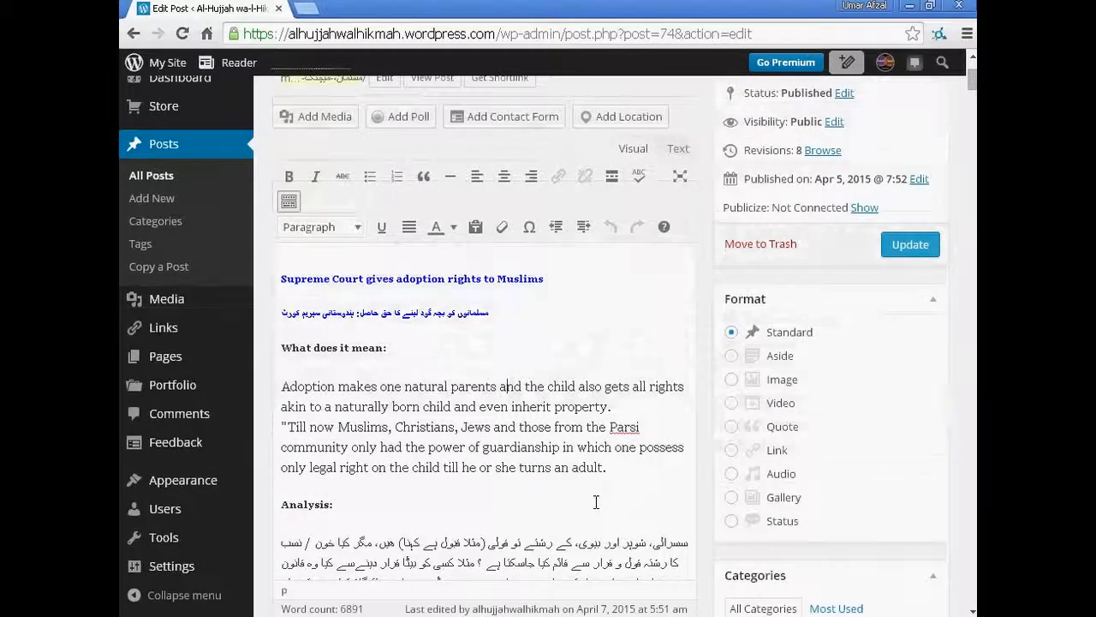
pyautogui.scroll(-8, 596, 502)
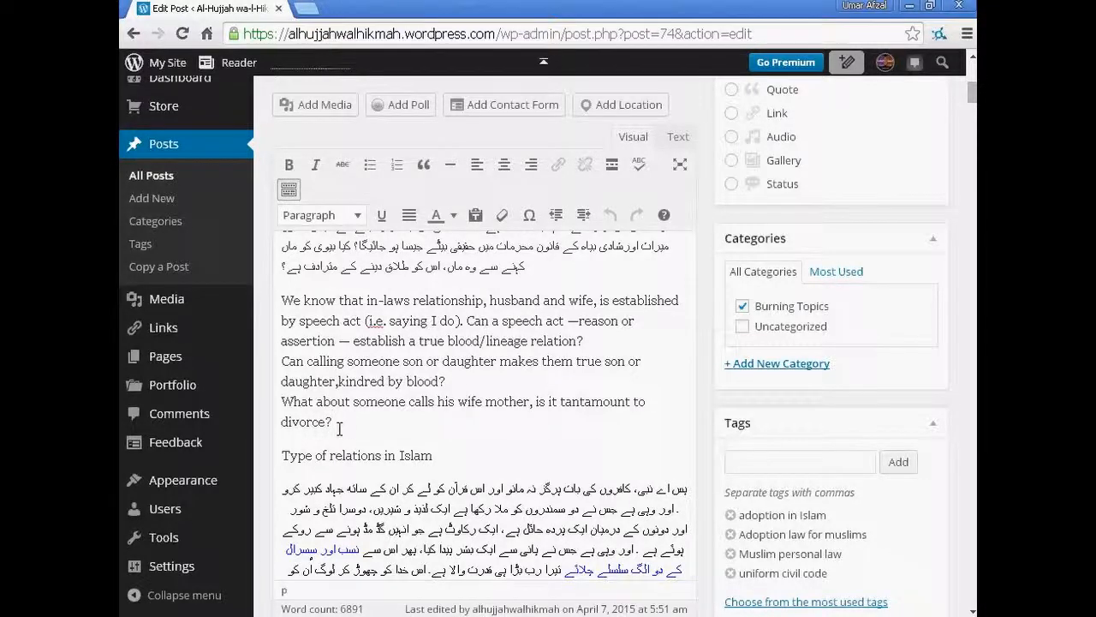
pyautogui.click(339, 429)
pyautogui.press('Return')
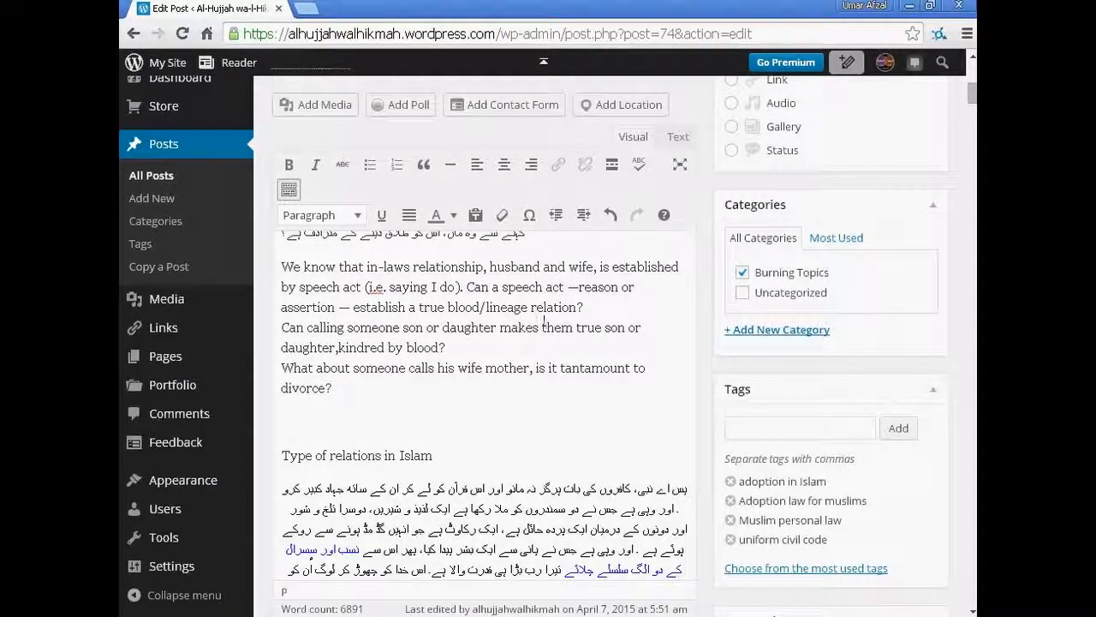
pyautogui.click(611, 167)
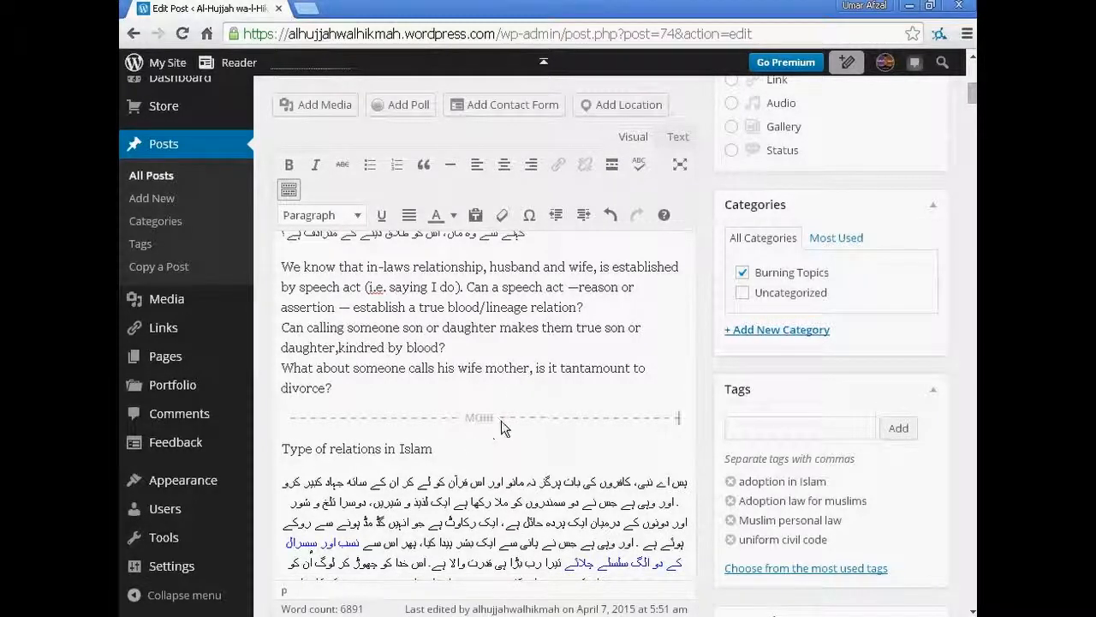
# Step: Apply Heading 6 to the "Type of relations in Islam" line and update the post
pyautogui.moveTo(424, 452); pyautogui.dragTo(346, 452)
pyautogui.moveTo(435, 447); pyautogui.dragTo(283, 449)
pyautogui.click(359, 221)
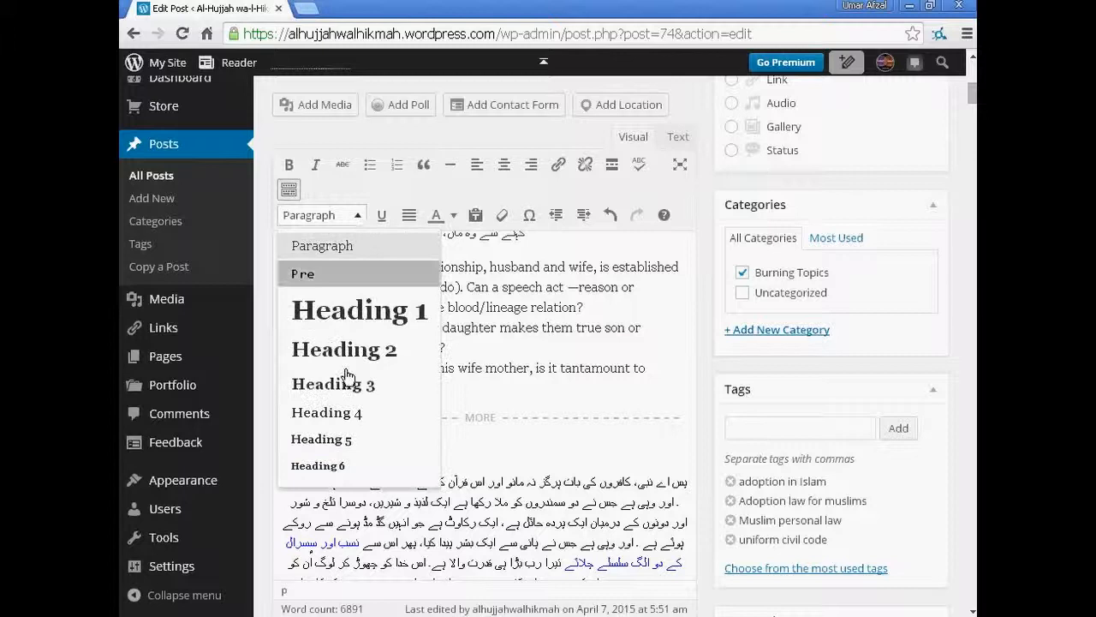
pyautogui.click(333, 465)
pyautogui.click(446, 454)
pyautogui.click(538, 281)
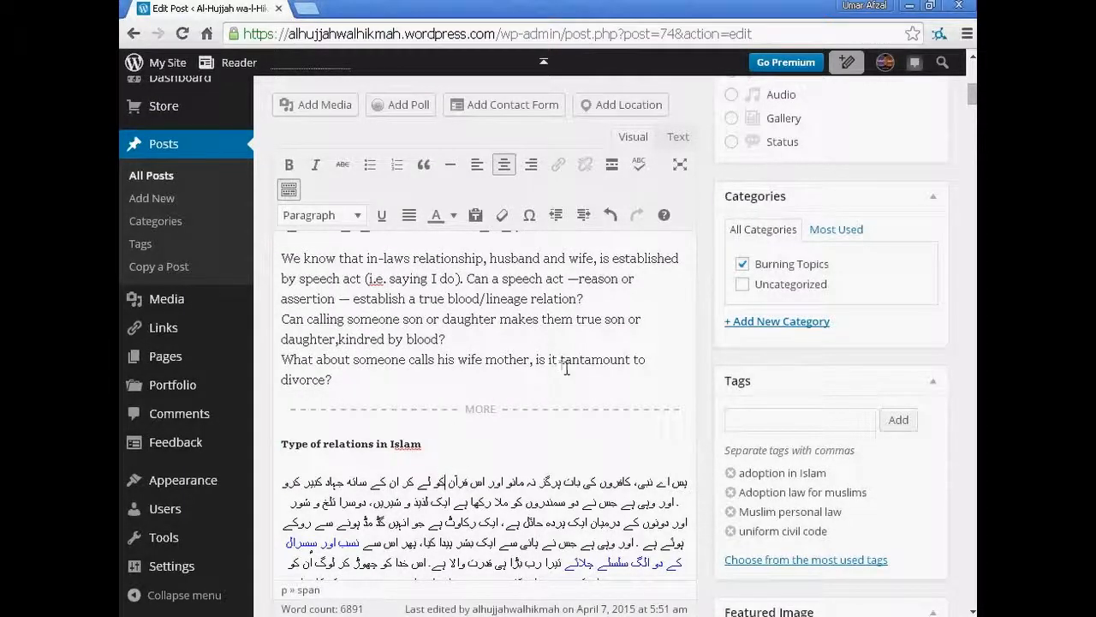
pyautogui.scroll(-3, 518, 377)
pyautogui.scroll(10, 955, 360)
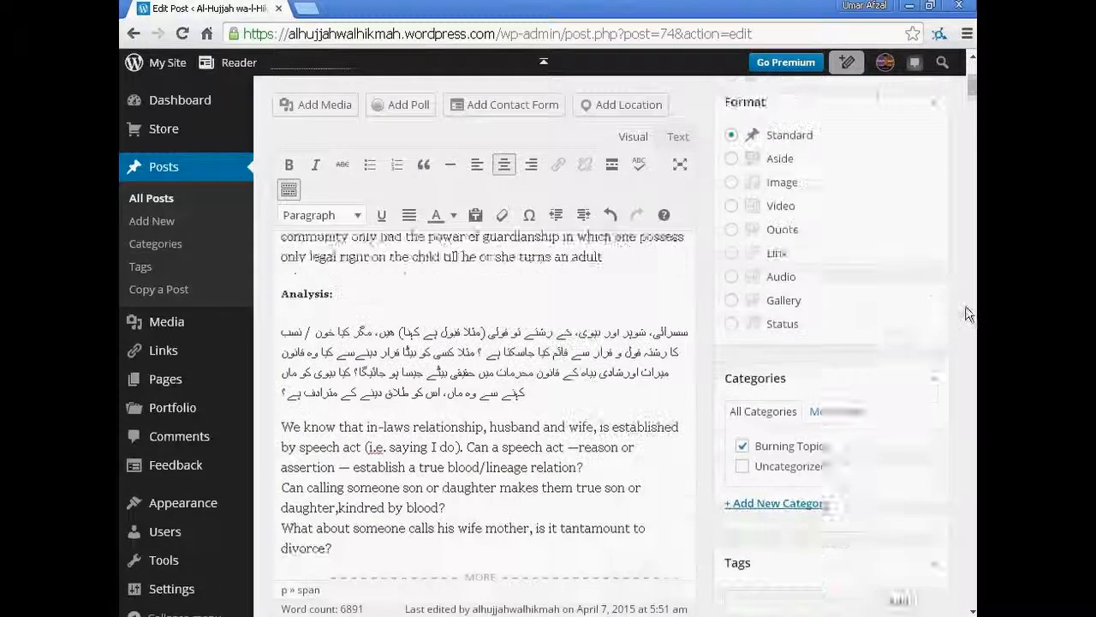
pyautogui.click(912, 300)
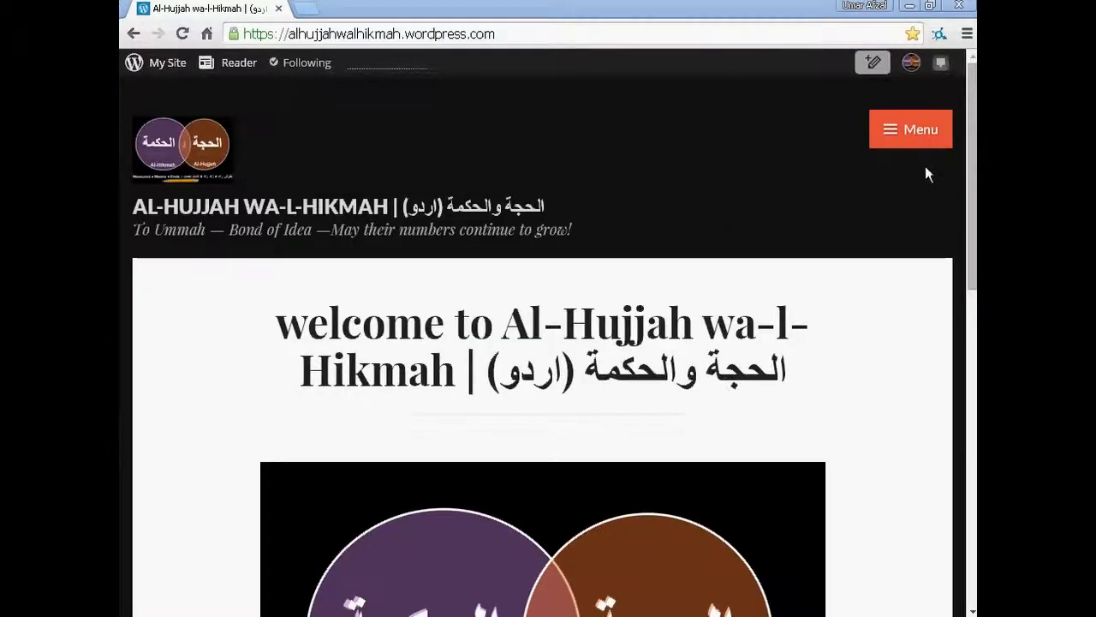
# Step: Go to the live site's Blog page, check the shortened adoption law post and the posts below, and follow its "(more…)" link
pyautogui.click(892, 137)
pyautogui.click(687, 201)
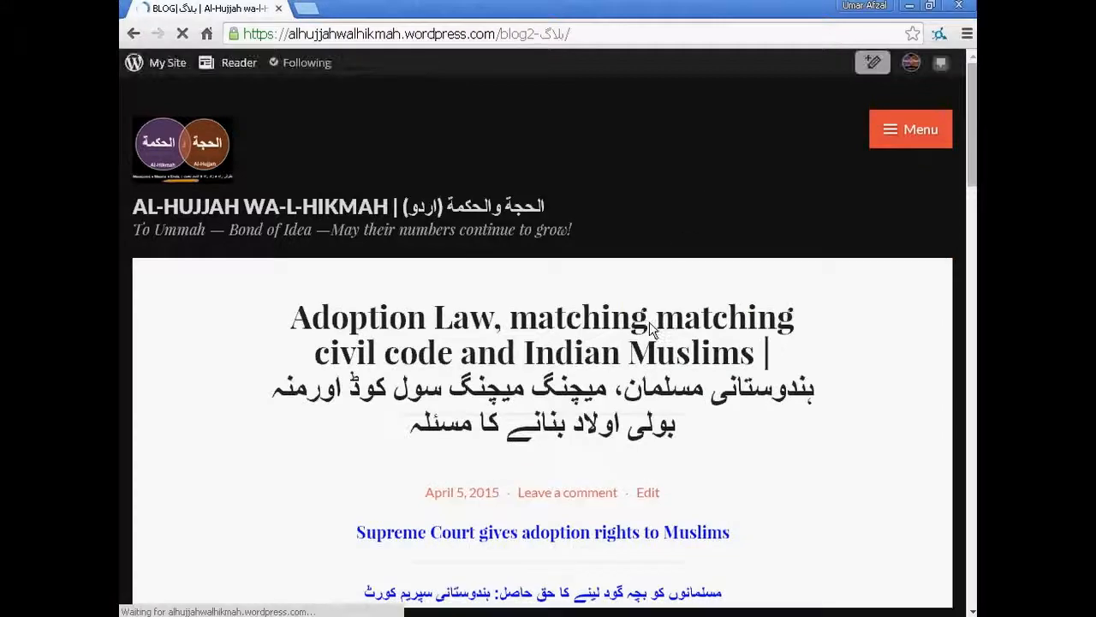
pyautogui.scroll(-1, 634, 310)
pyautogui.scroll(-7, 612, 302)
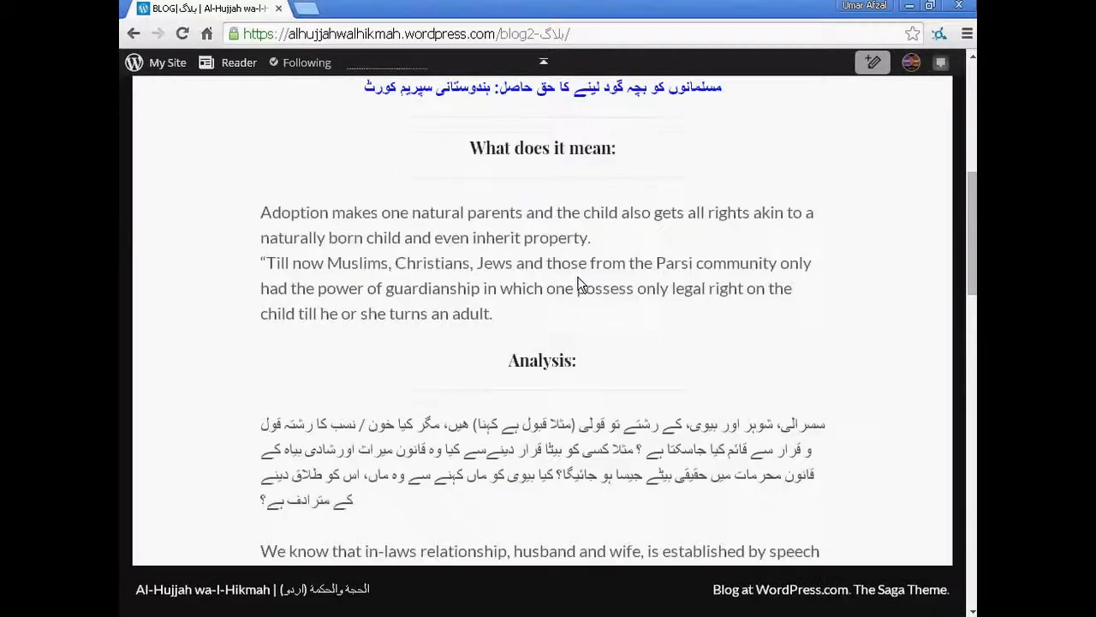
pyautogui.scroll(-3, 534, 409)
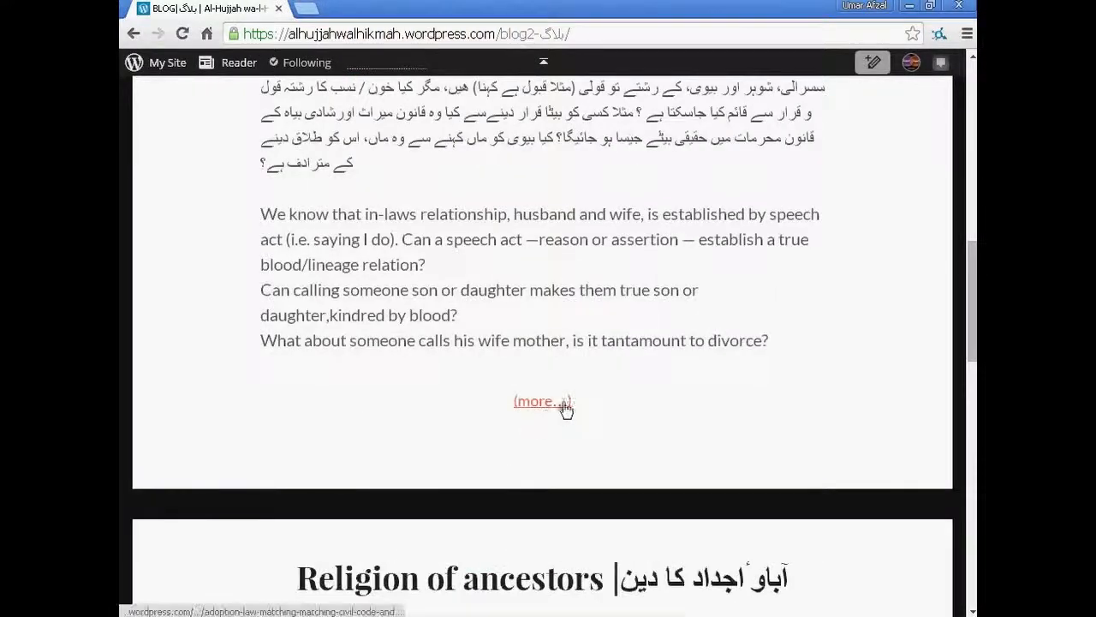
pyautogui.scroll(-12, 657, 372)
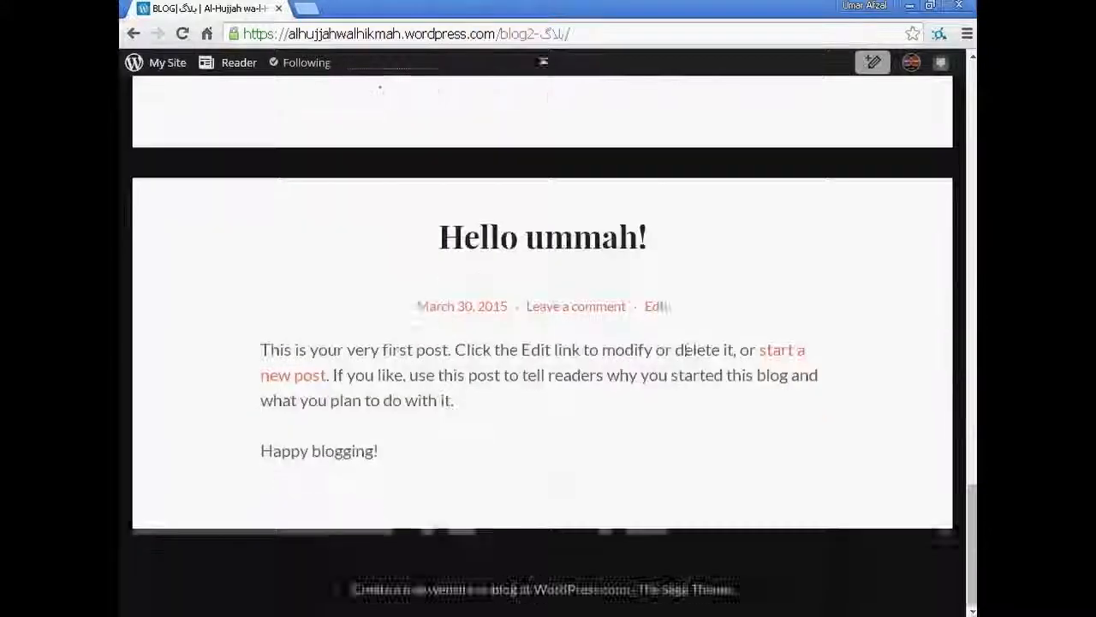
pyautogui.scroll(12, 685, 351)
pyautogui.scroll(1, 683, 346)
pyautogui.click(539, 351)
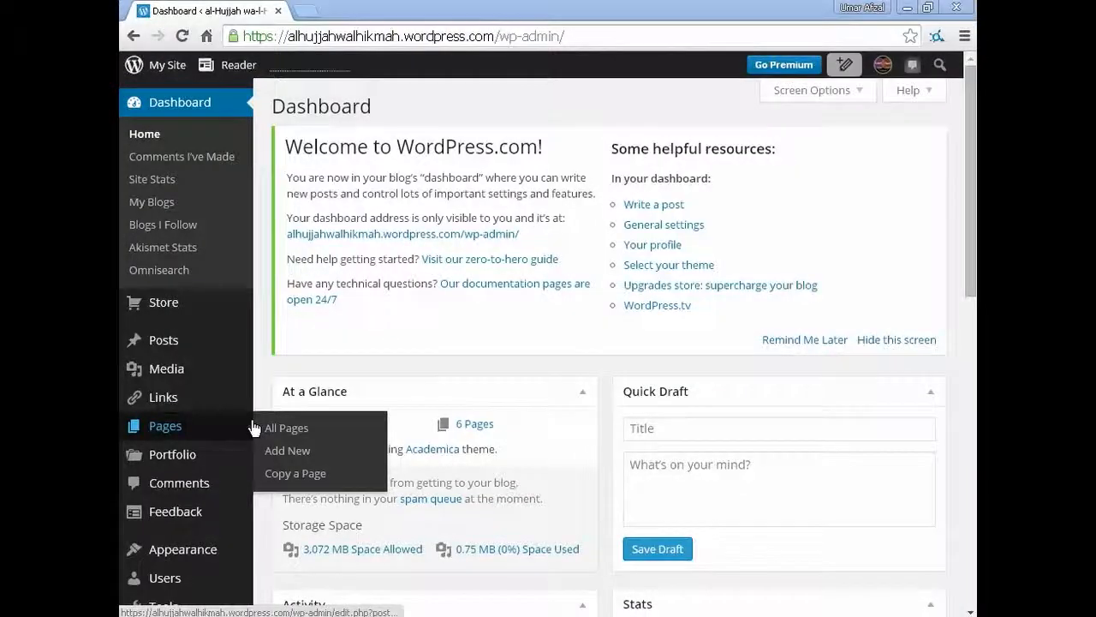
# Step: Show the list of all the site's pages in the dashboard and look through it
pyautogui.click(303, 432)
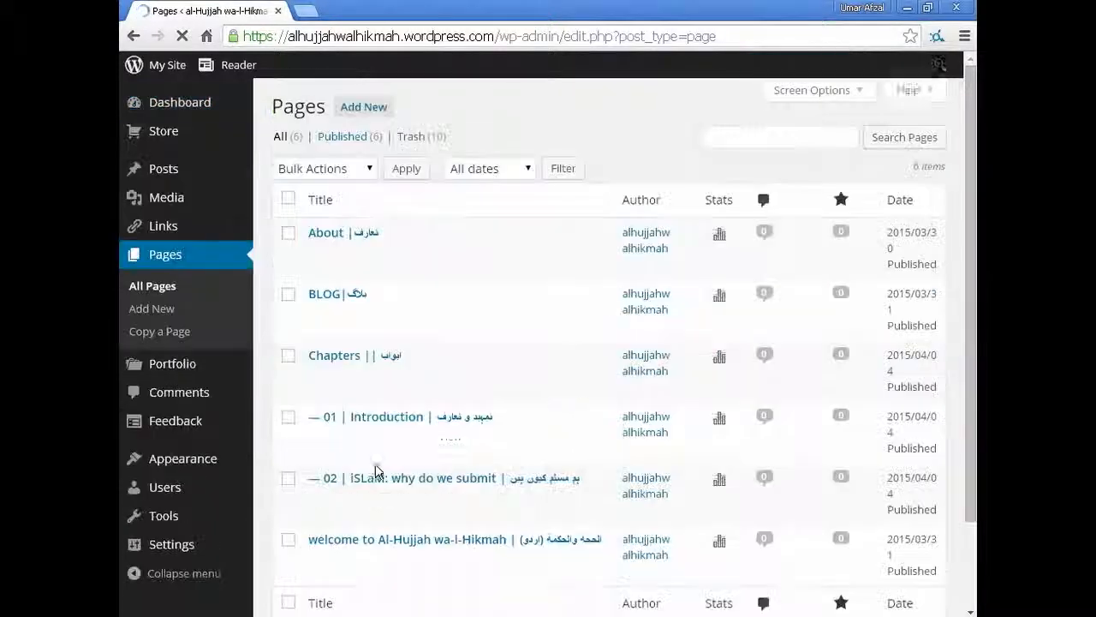
pyautogui.moveTo(340, 239)
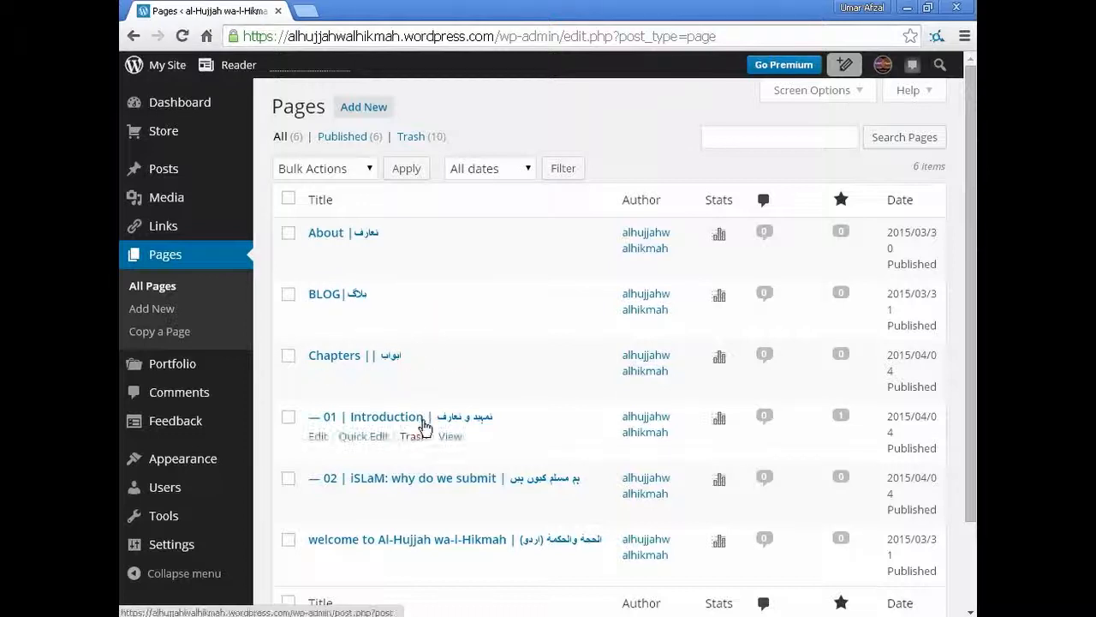
pyautogui.scroll(-2, 422, 428)
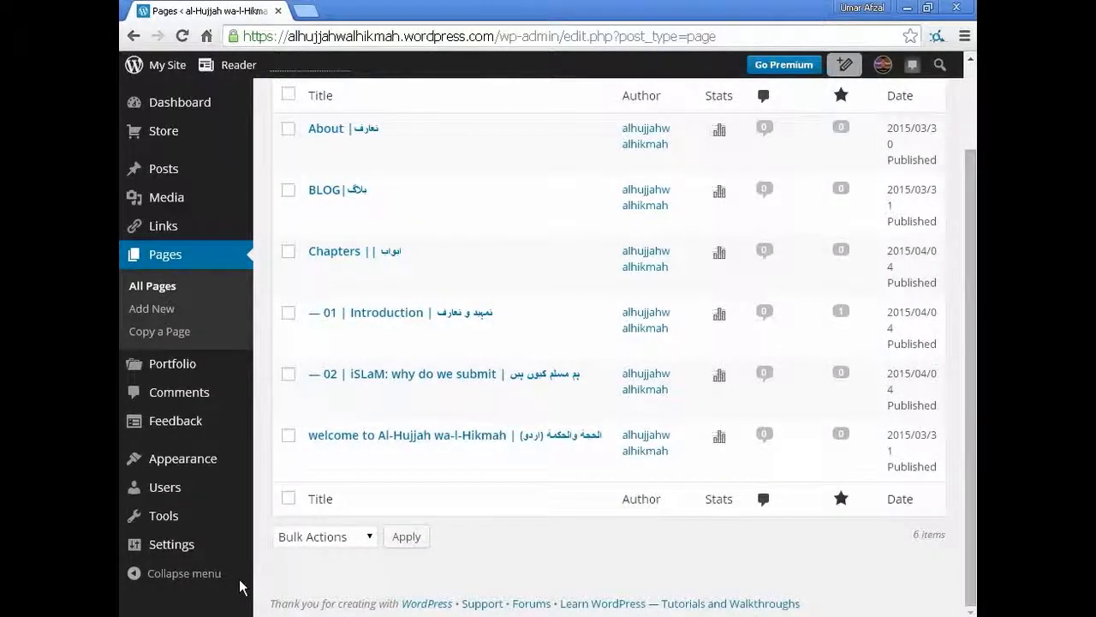